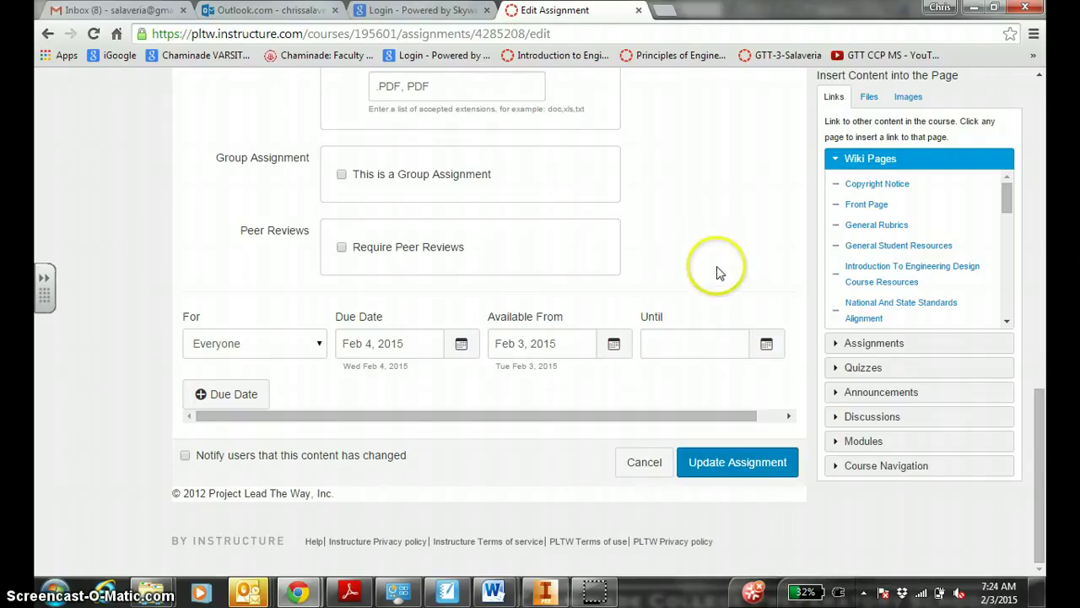
- Review the edited 5.7 multi-view dimensioned drawings assignment and save its update
{"action": "scroll", "coordinate": [718, 270], "scroll_direction": "up", "scroll_amount": 15}
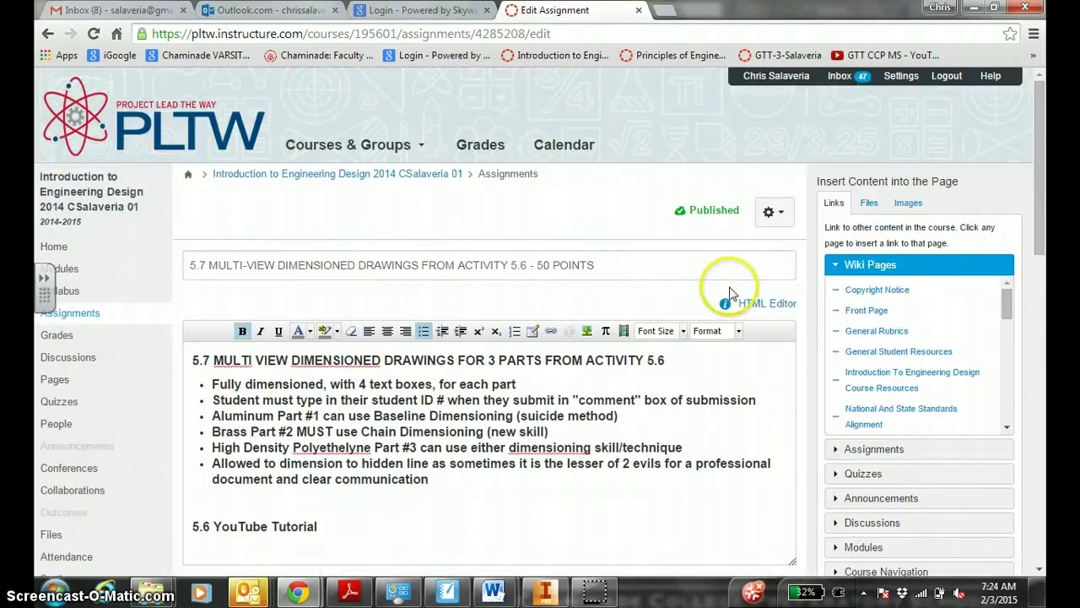
{"action": "scroll", "coordinate": [735, 295], "scroll_direction": "down", "scroll_amount": 15}
{"action": "left_click", "coordinate": [751, 464]}
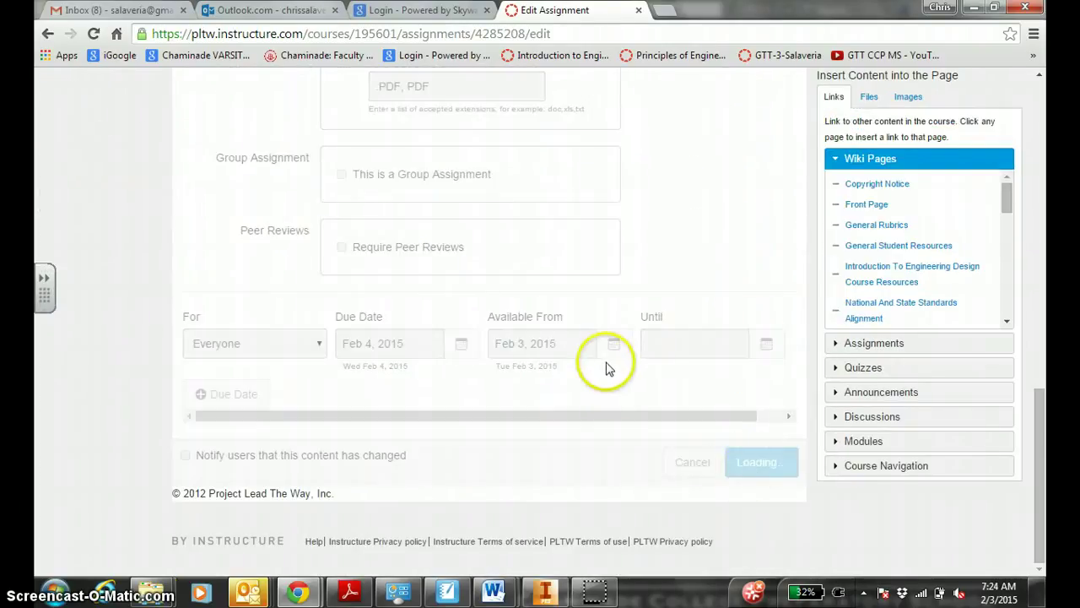
{"action": "scroll", "coordinate": [608, 367], "scroll_direction": "up", "scroll_amount": 5}
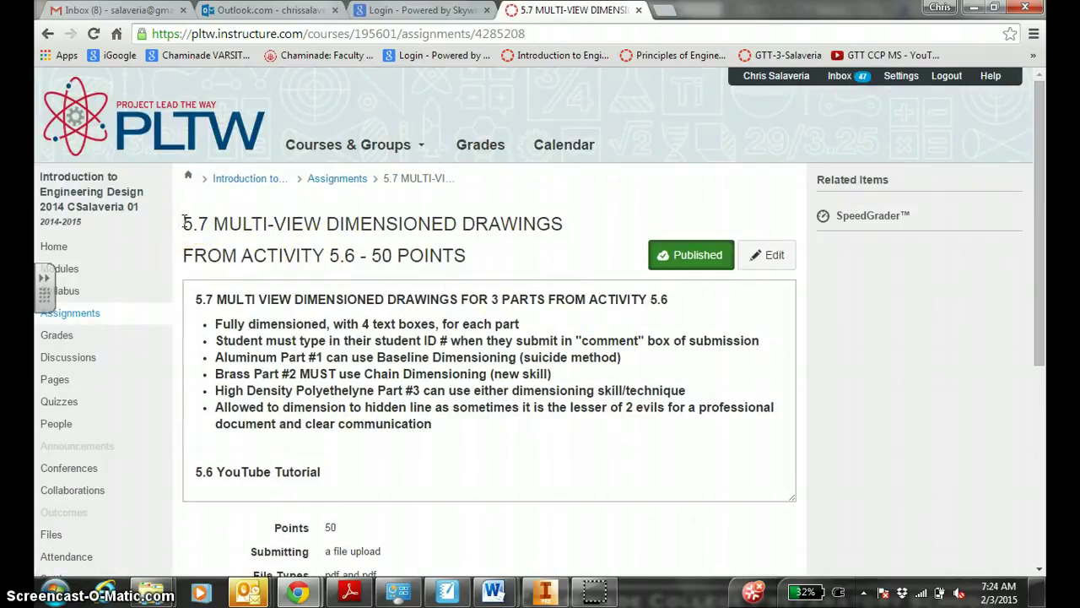
- Read the 5.7 assignment's title and description heading, highlighting the activity number and the three-part drawing task
{"action": "scroll", "coordinate": [182, 219], "scroll_direction": "down", "scroll_amount": 1}
{"action": "left_click_drag", "start_coordinate": [214, 145], "coordinate": [458, 180]}
{"action": "left_click", "coordinate": [186, 139]}
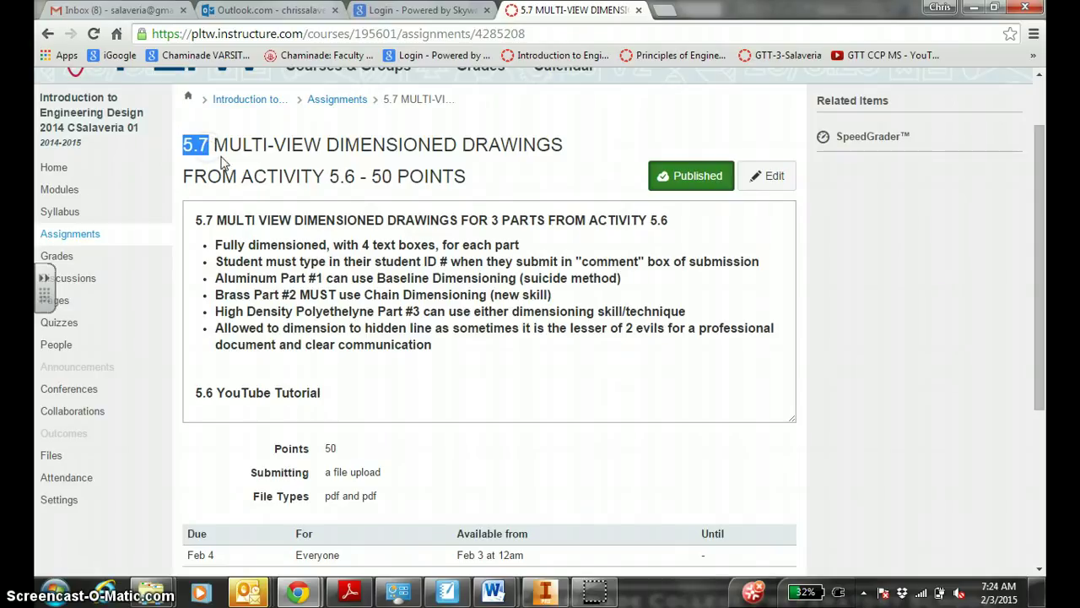
{"action": "scroll", "coordinate": [361, 212], "scroll_direction": "down", "scroll_amount": 1}
{"action": "scroll", "coordinate": [361, 202], "scroll_direction": "up", "scroll_amount": 1}
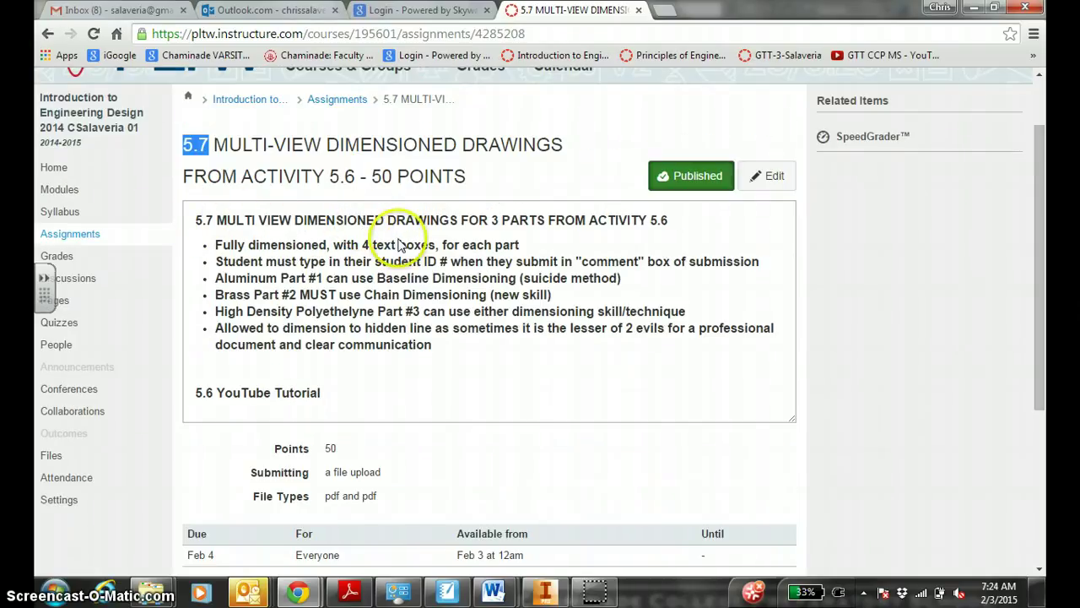
{"action": "left_click_drag", "start_coordinate": [335, 220], "coordinate": [366, 221]}
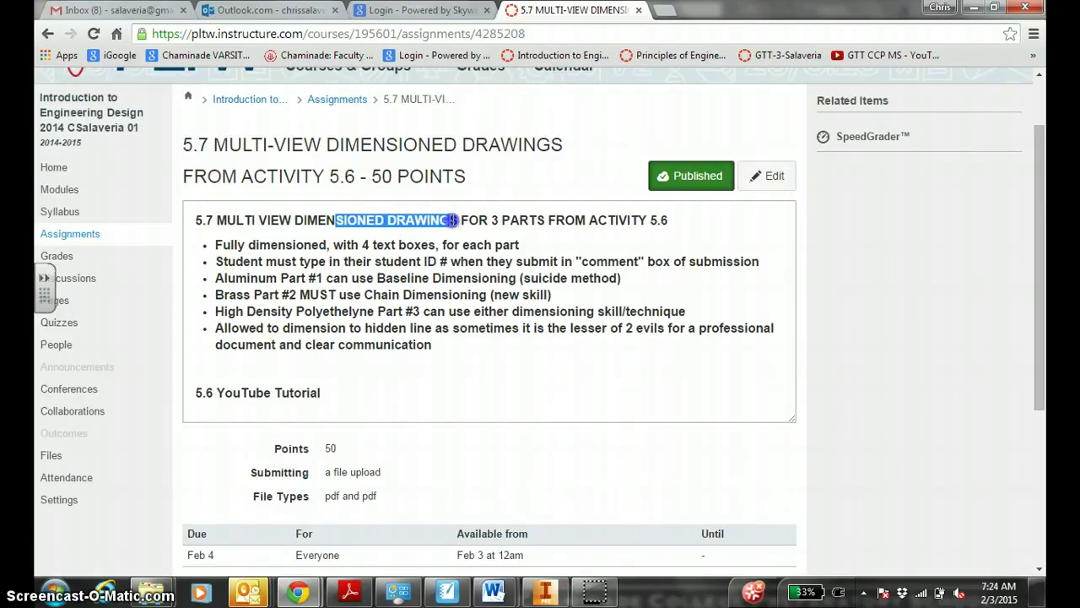
{"action": "left_click_drag", "start_coordinate": [491, 220], "coordinate": [648, 220]}
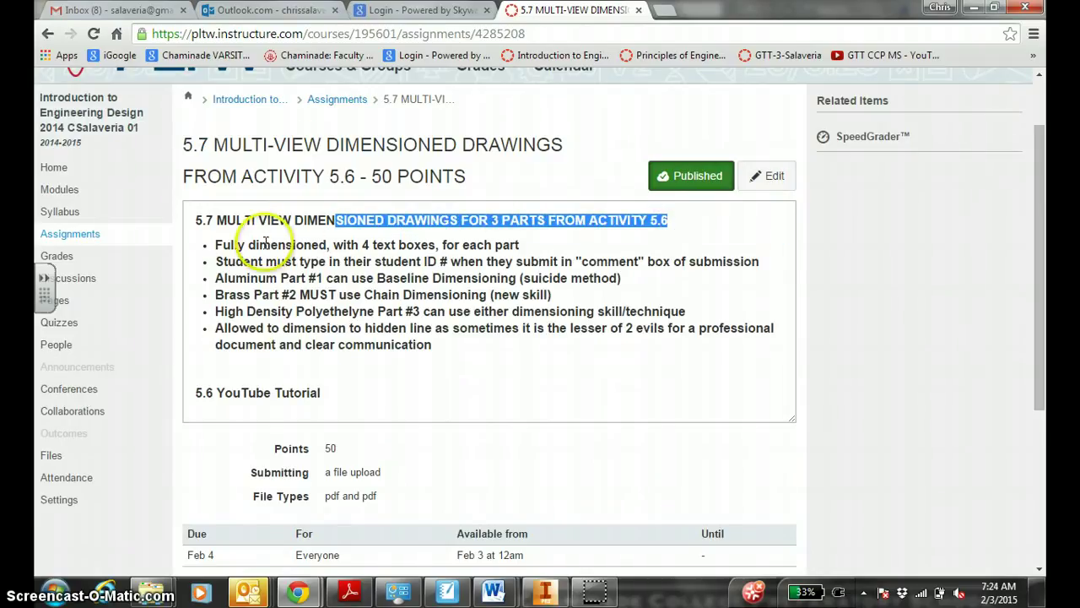
- Read through the assignment's bulleted requirements on text boxes, the dimensioning method for each part, and hidden lines
{"action": "left_click_drag", "start_coordinate": [260, 245], "coordinate": [426, 245]}
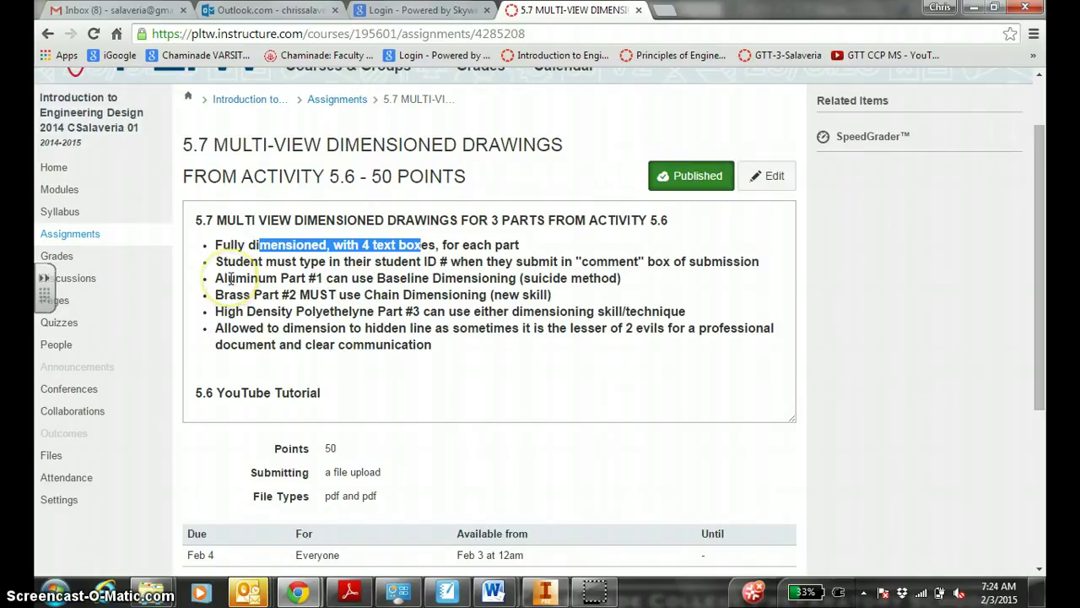
{"action": "left_click_drag", "start_coordinate": [222, 277], "coordinate": [467, 275]}
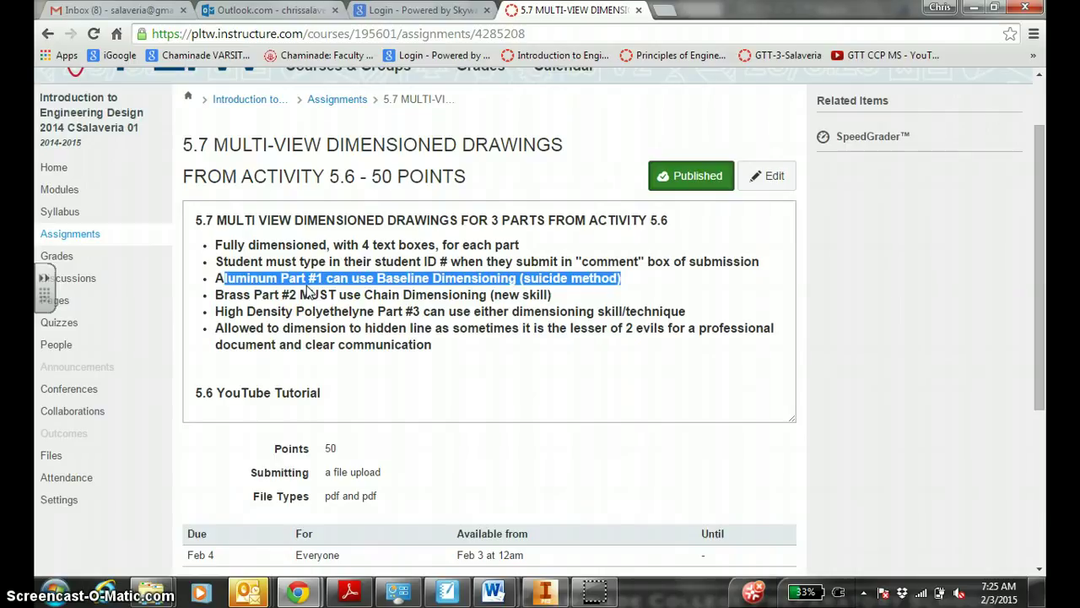
{"action": "left_click_drag", "start_coordinate": [225, 294], "coordinate": [407, 297]}
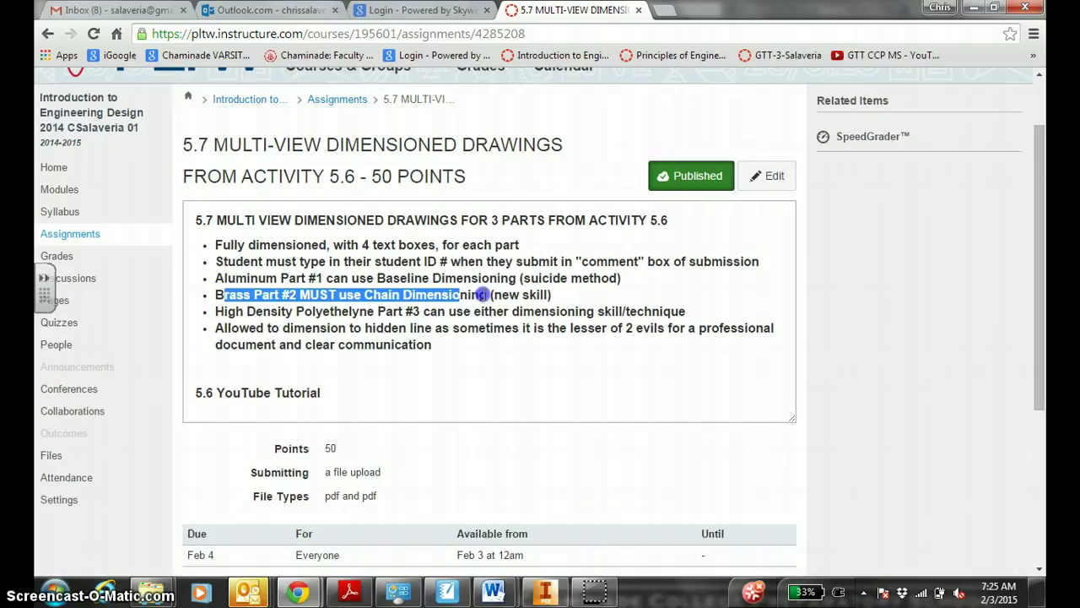
{"action": "left_click_drag", "start_coordinate": [547, 295], "coordinate": [217, 308]}
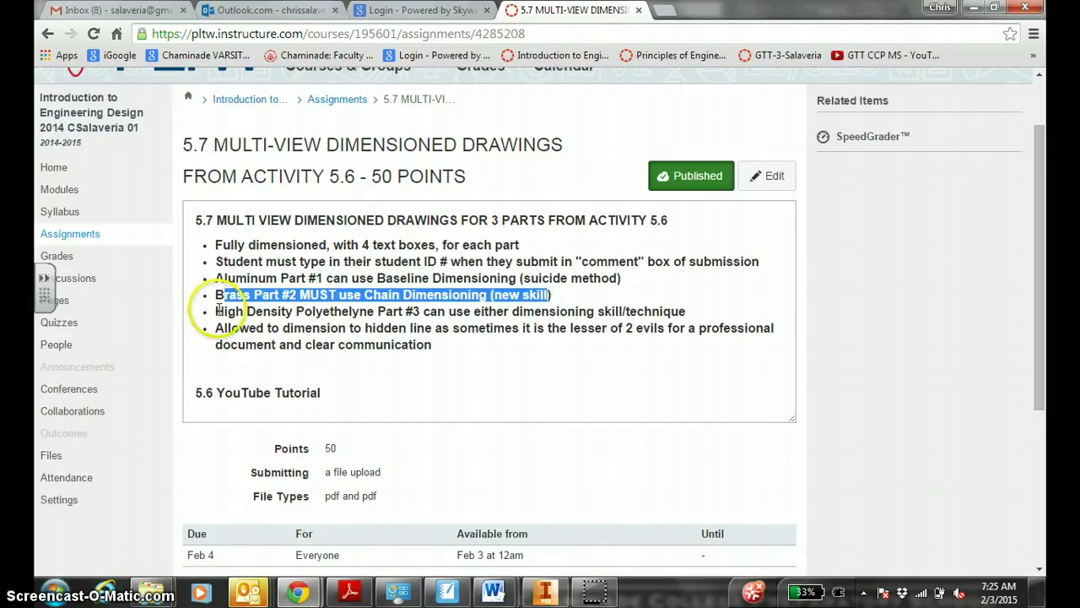
{"action": "left_click", "coordinate": [217, 311]}
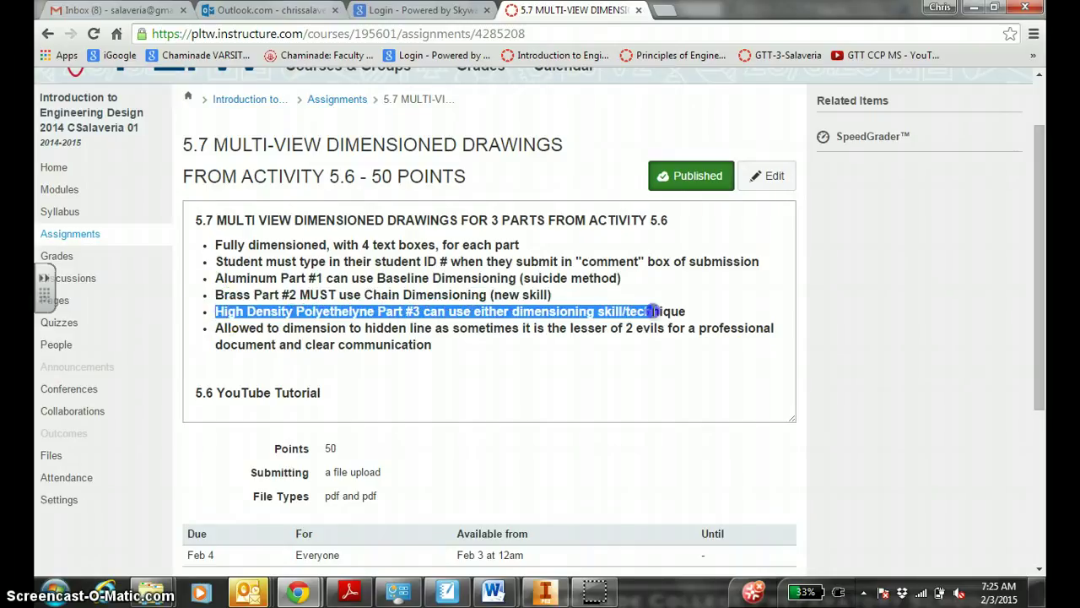
{"action": "left_click", "coordinate": [223, 330]}
{"action": "left_click_drag", "start_coordinate": [223, 330], "coordinate": [518, 331]}
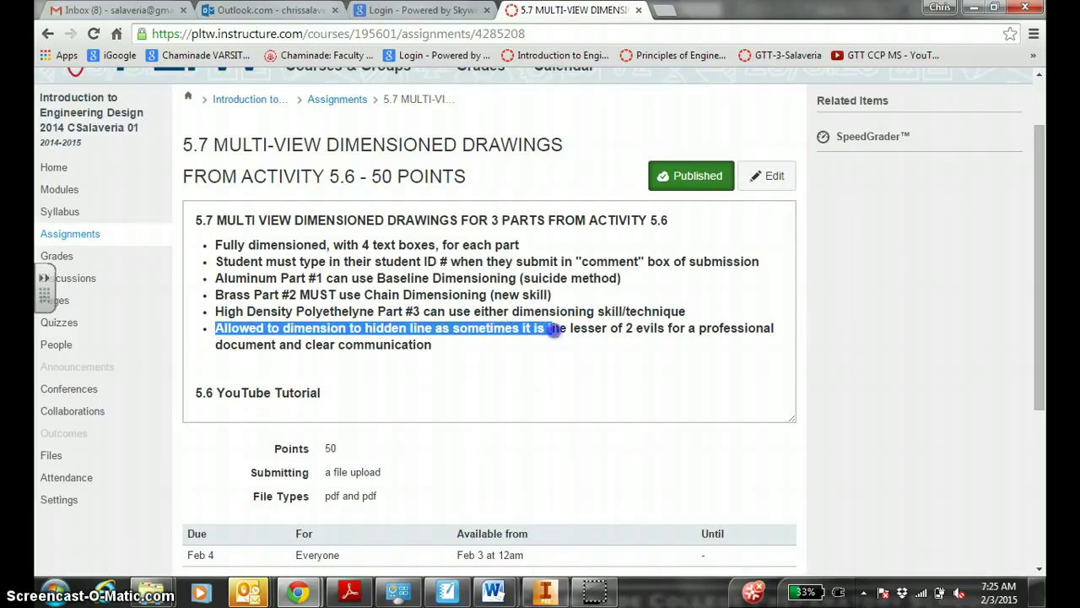
{"action": "left_click_drag", "start_coordinate": [680, 332], "coordinate": [676, 341]}
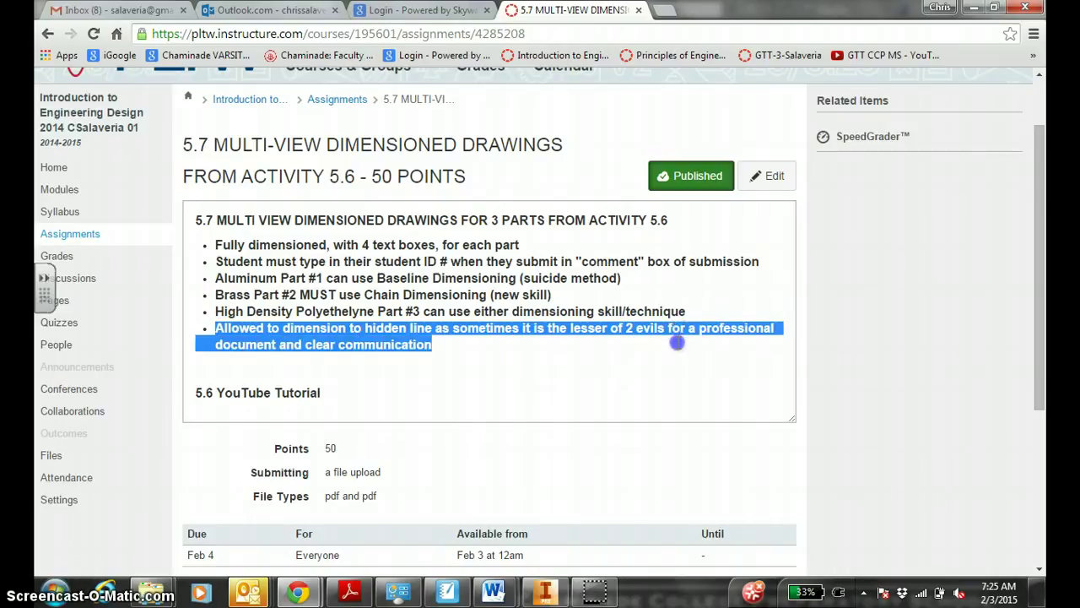
{"action": "left_click", "coordinate": [441, 346]}
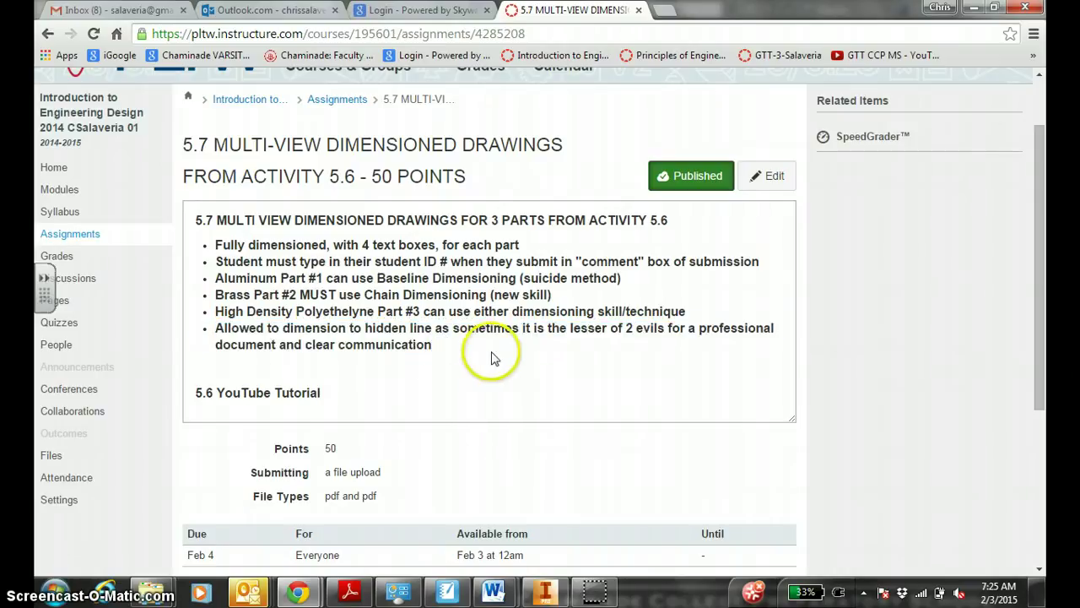
- Switch to Inventor and look through the 5.6 aluminum, brass and high density poly parts, showing the poly part in its home view
{"action": "left_click", "coordinate": [541, 594]}
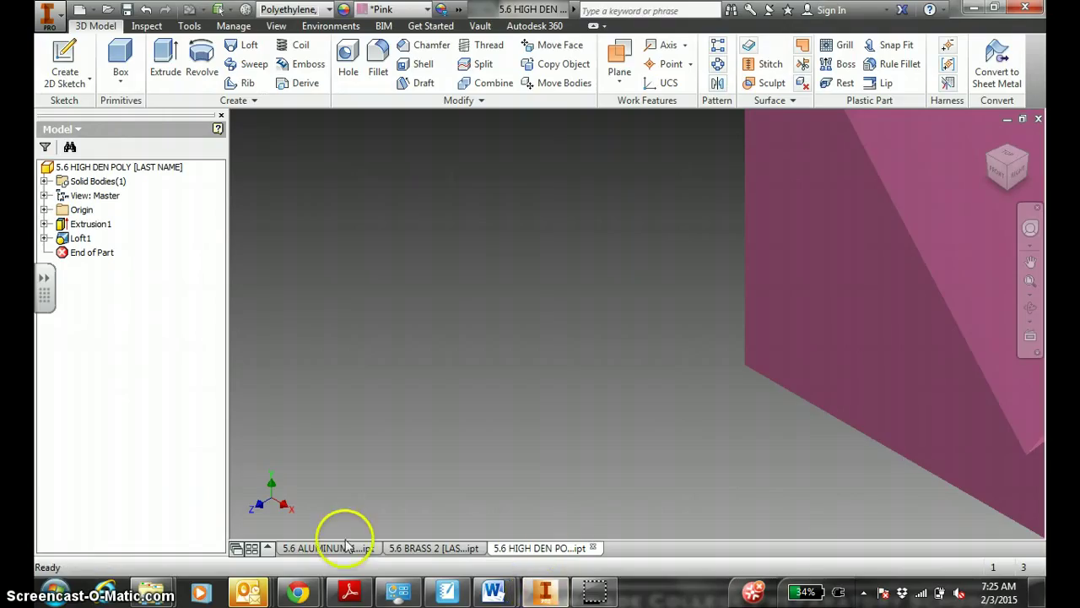
{"action": "left_click", "coordinate": [324, 547]}
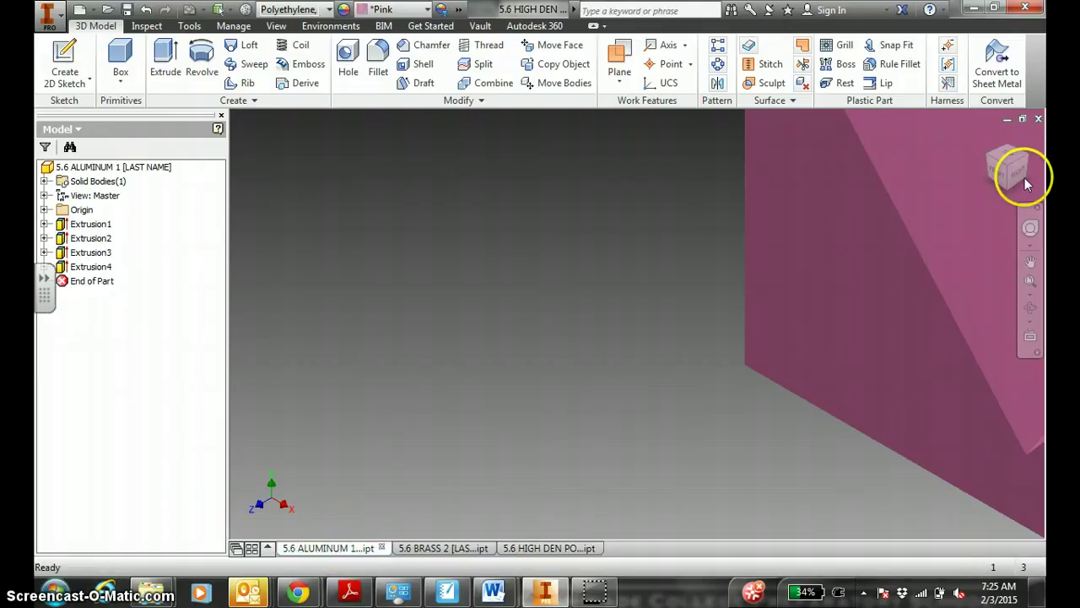
{"action": "left_click", "coordinate": [462, 549]}
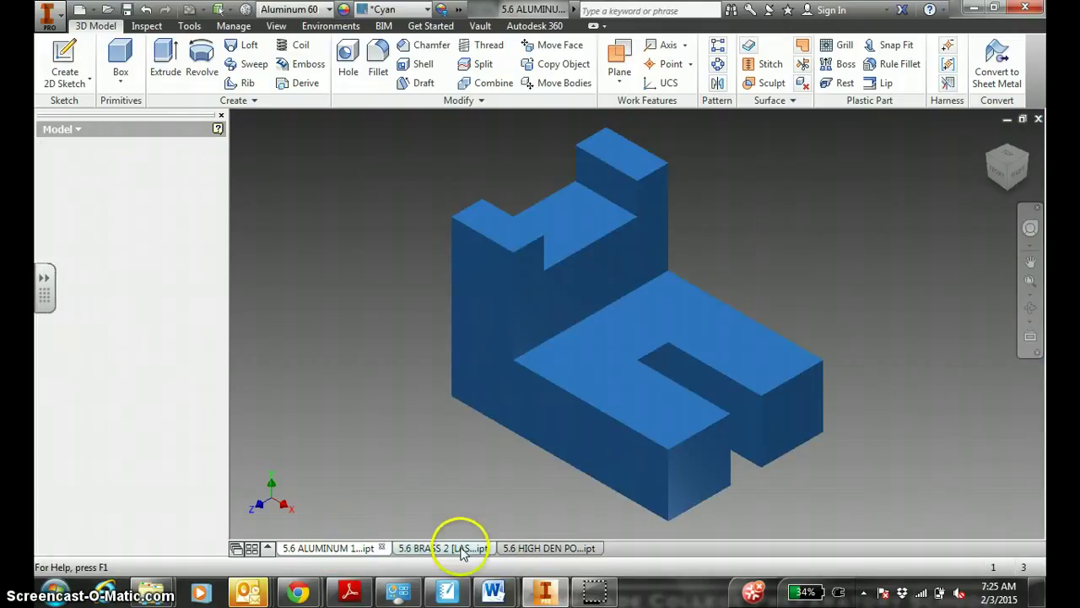
{"action": "left_click", "coordinate": [535, 548]}
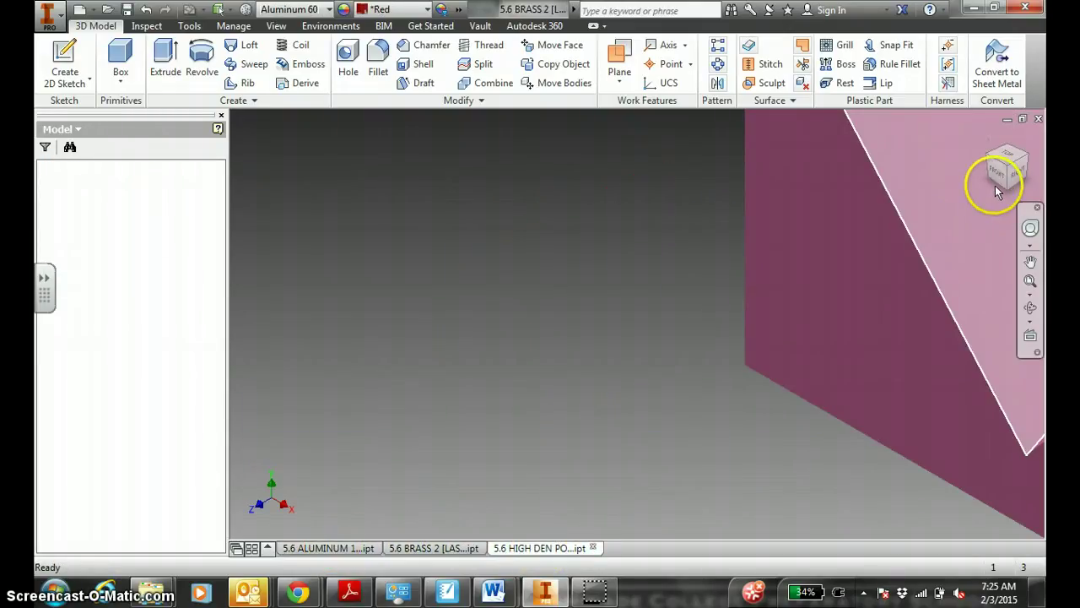
{"action": "left_click", "coordinate": [990, 142]}
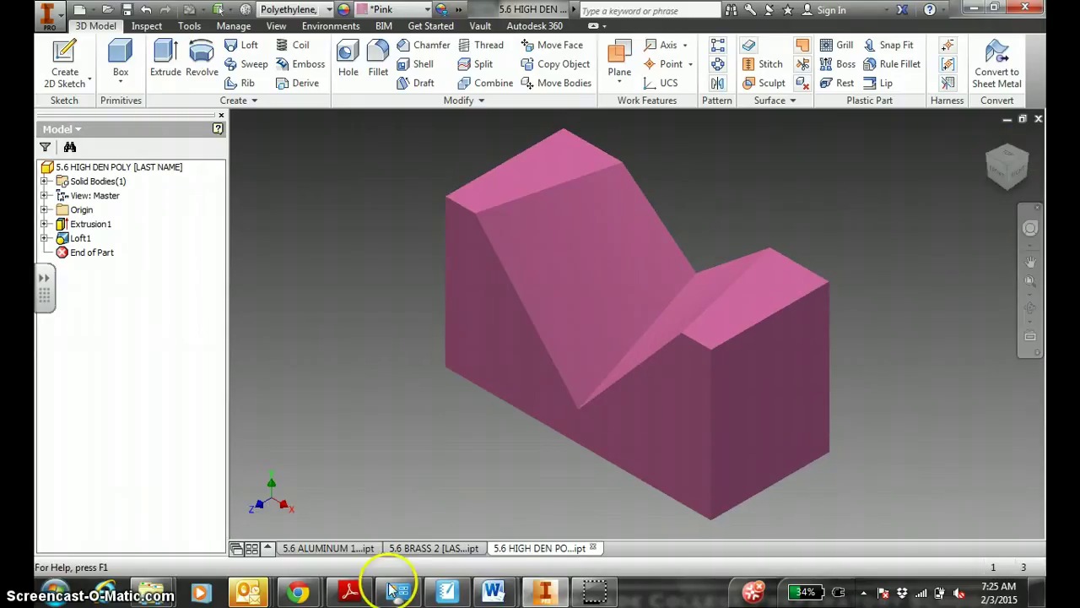
- Switch to Chrome and step back from the 5.7 assignment through the preceding module items, looking for Activity 5.6
{"action": "left_click", "coordinate": [273, 527]}
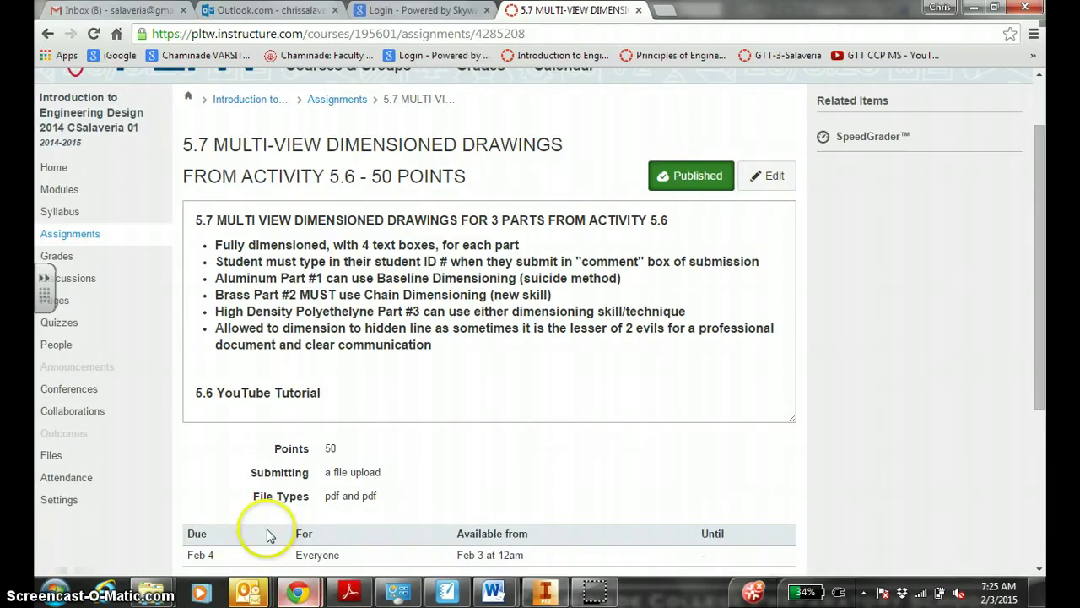
{"action": "scroll", "coordinate": [369, 458], "scroll_direction": "down", "scroll_amount": 3}
{"action": "scroll", "coordinate": [230, 437], "scroll_direction": "down", "scroll_amount": 3}
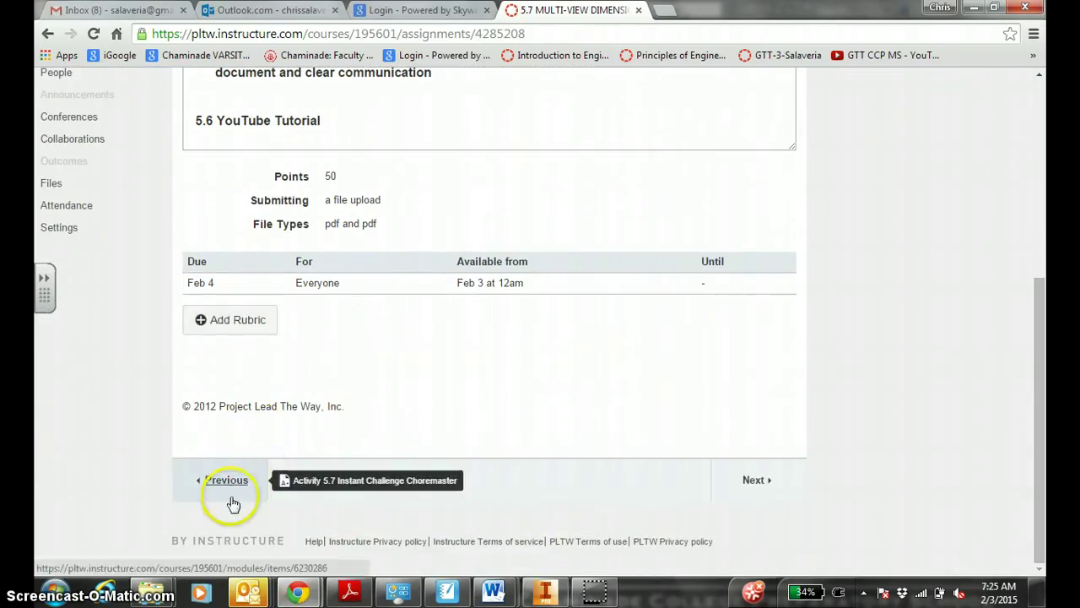
{"action": "left_click", "coordinate": [225, 478]}
{"action": "scroll", "coordinate": [540, 418], "scroll_direction": "up", "scroll_amount": 3}
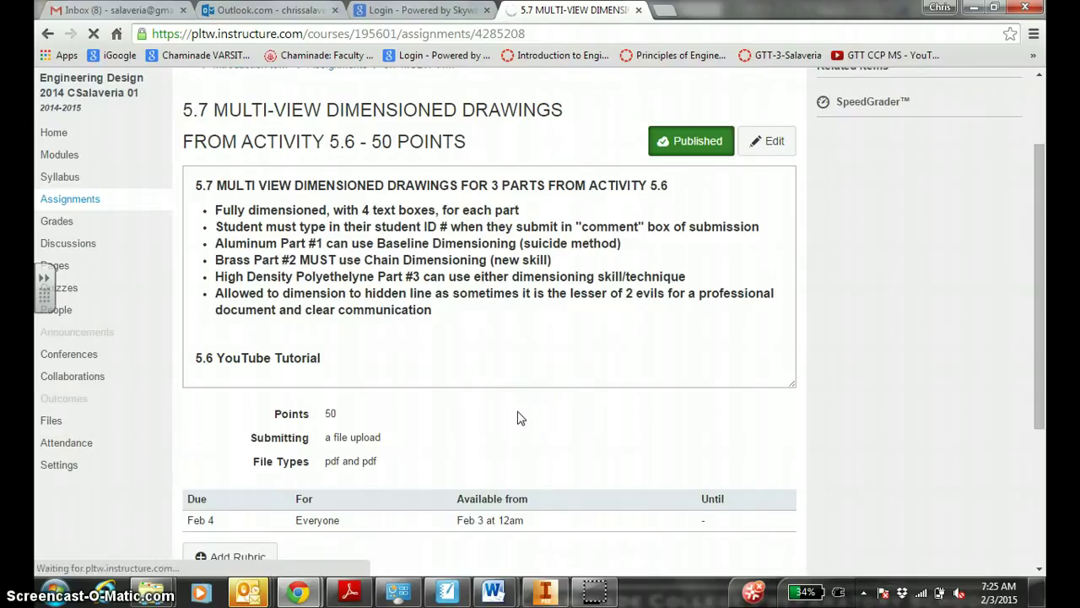
{"action": "scroll", "coordinate": [518, 415], "scroll_direction": "down", "scroll_amount": 3}
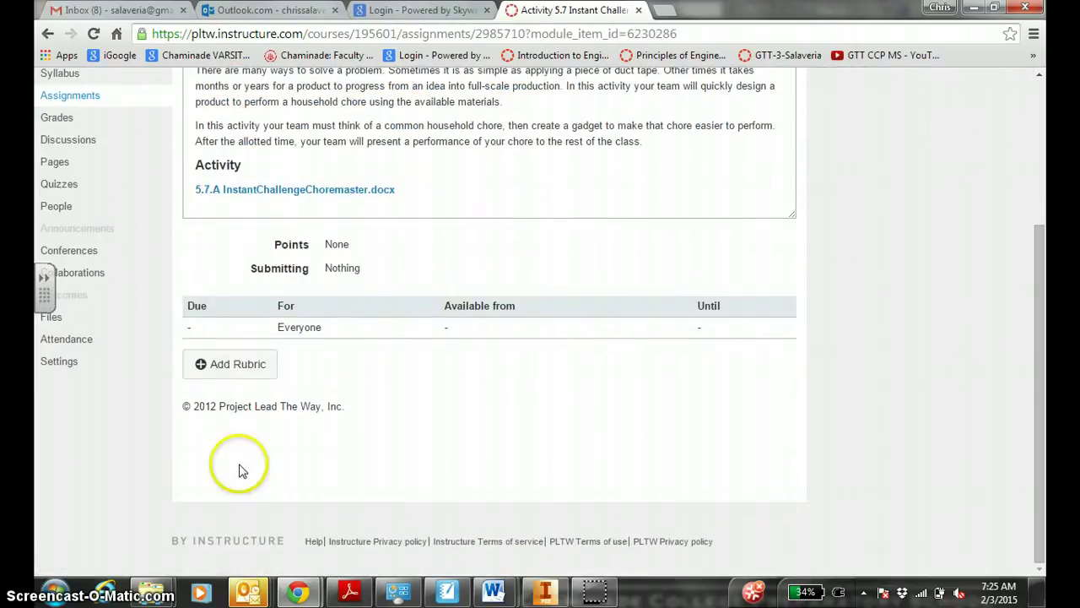
{"action": "left_click", "coordinate": [221, 524]}
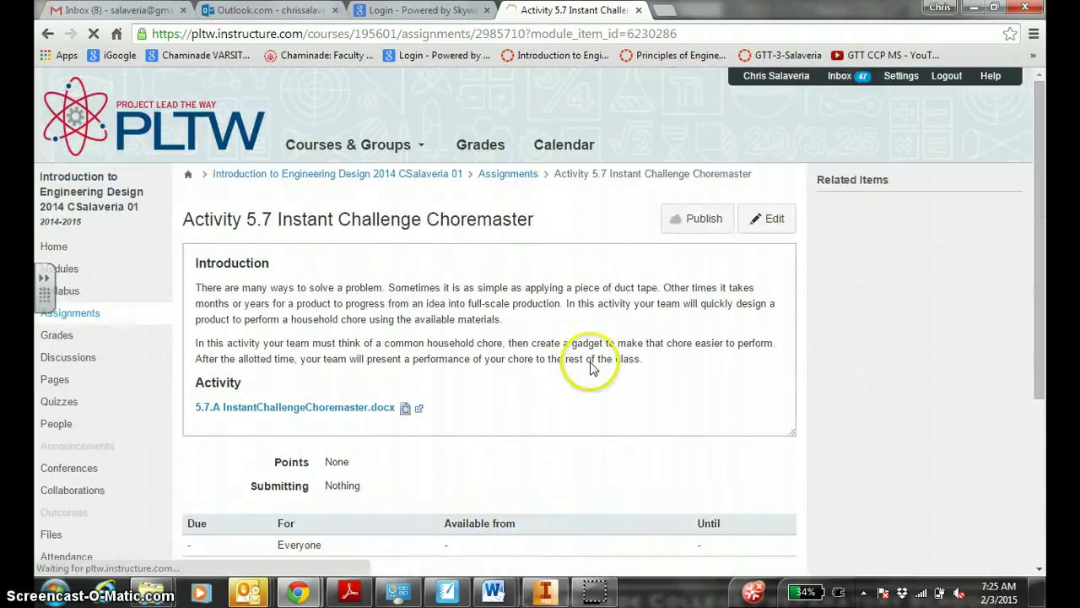
- In the course modules, move the 5.7 multi-view dimensioned drawings assignment above Activity 5.7 Instant Challenge Choremaster
{"action": "left_click", "coordinate": [72, 270]}
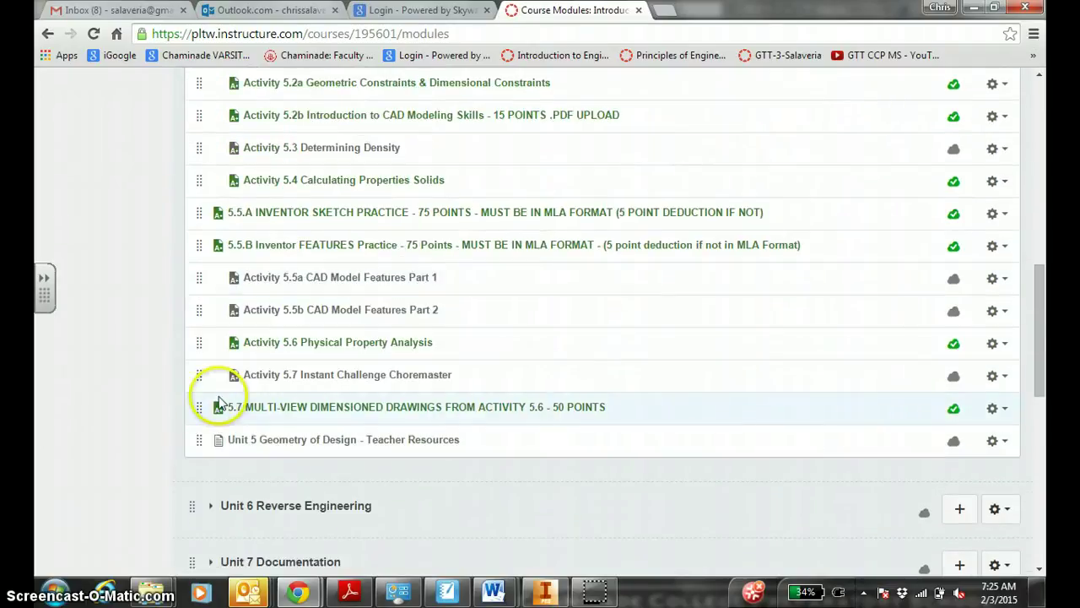
{"action": "left_click_drag", "start_coordinate": [200, 410], "coordinate": [215, 376]}
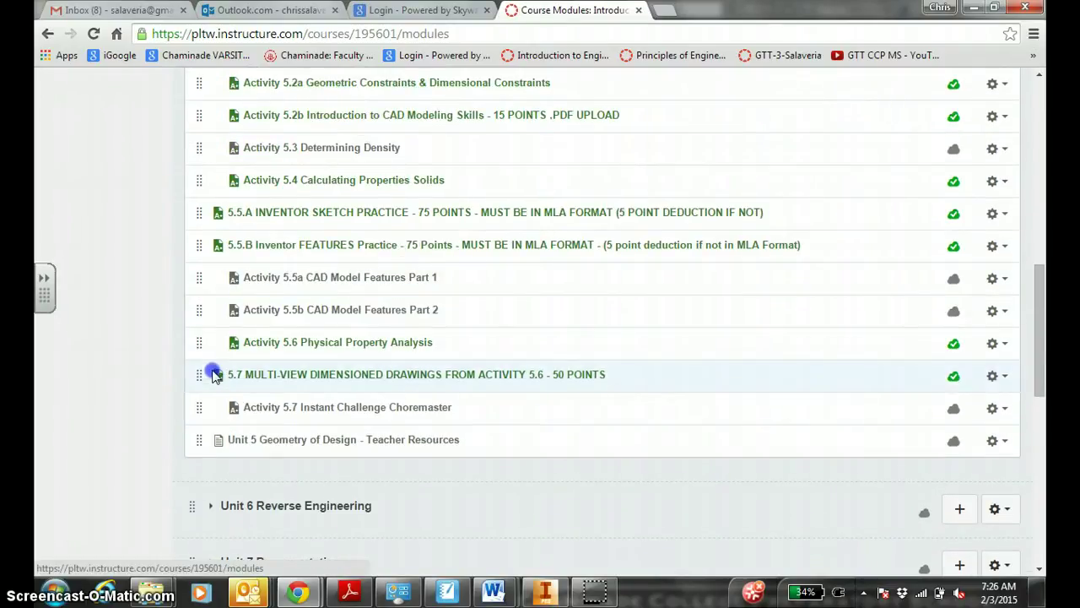
- Open the 5.7 assignment and go to its previous item, Activity 5.6 Physical Property Analysis, to view the tutorial links
{"action": "left_click", "coordinate": [344, 376]}
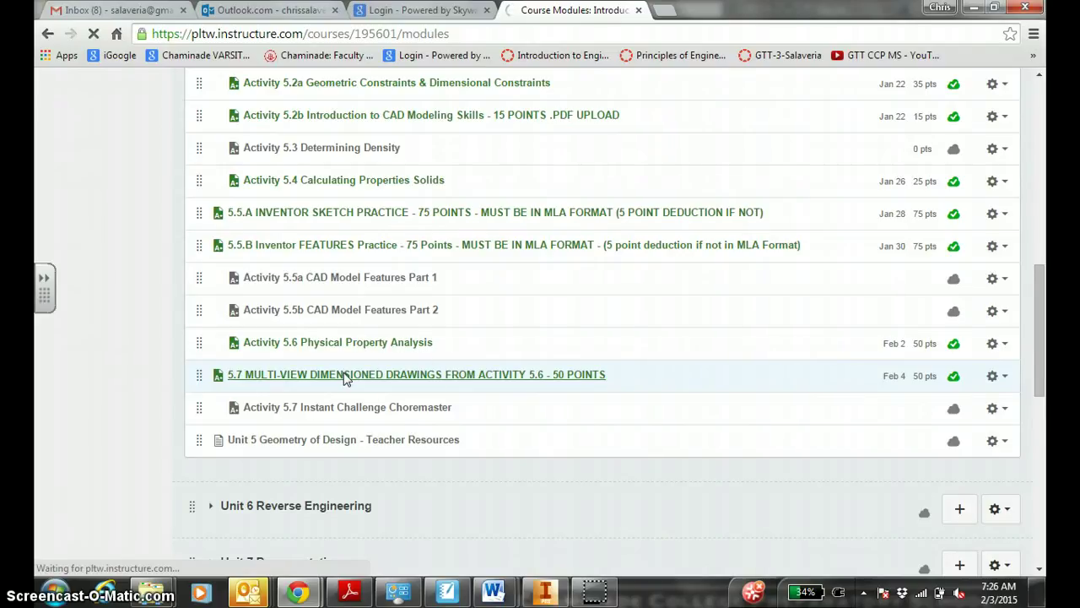
{"action": "scroll", "coordinate": [523, 392], "scroll_direction": "down", "scroll_amount": 4}
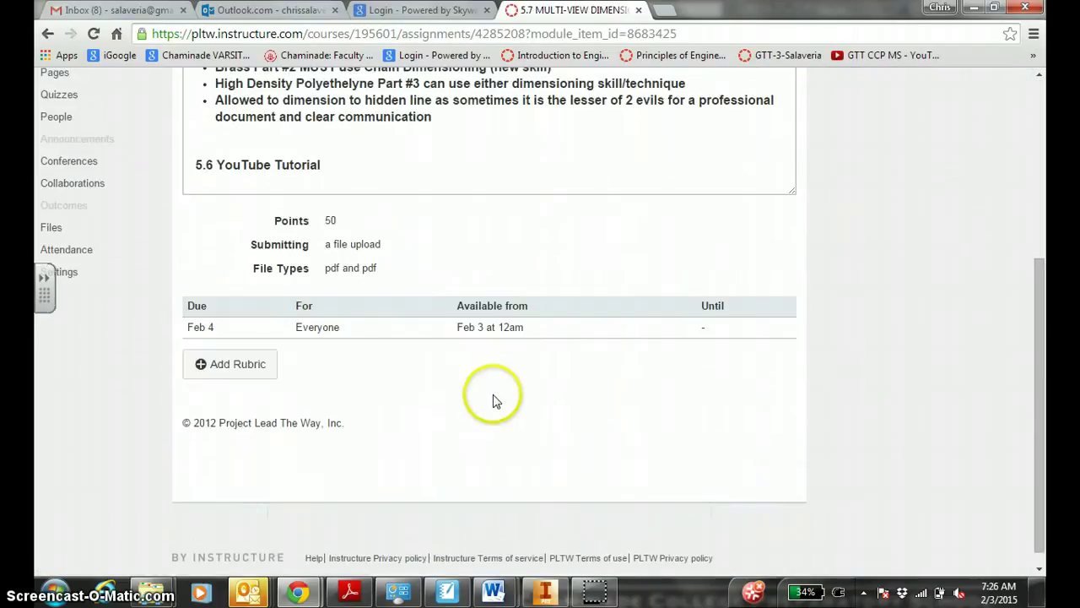
{"action": "scroll", "coordinate": [478, 397], "scroll_direction": "down", "scroll_amount": 1}
{"action": "scroll", "coordinate": [287, 496], "scroll_direction": "down", "scroll_amount": 5}
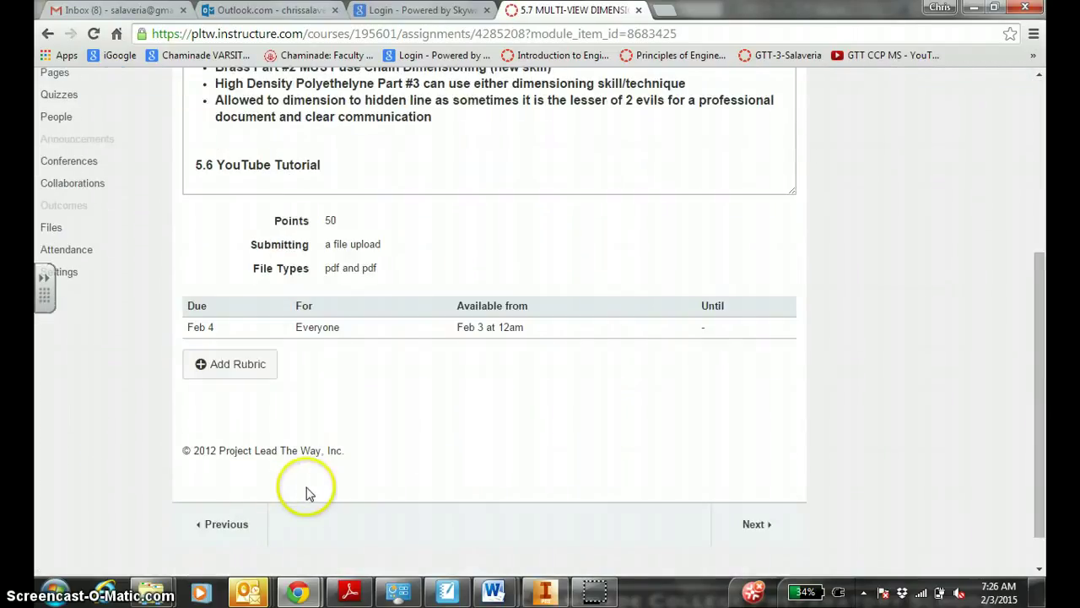
{"action": "left_click", "coordinate": [242, 519]}
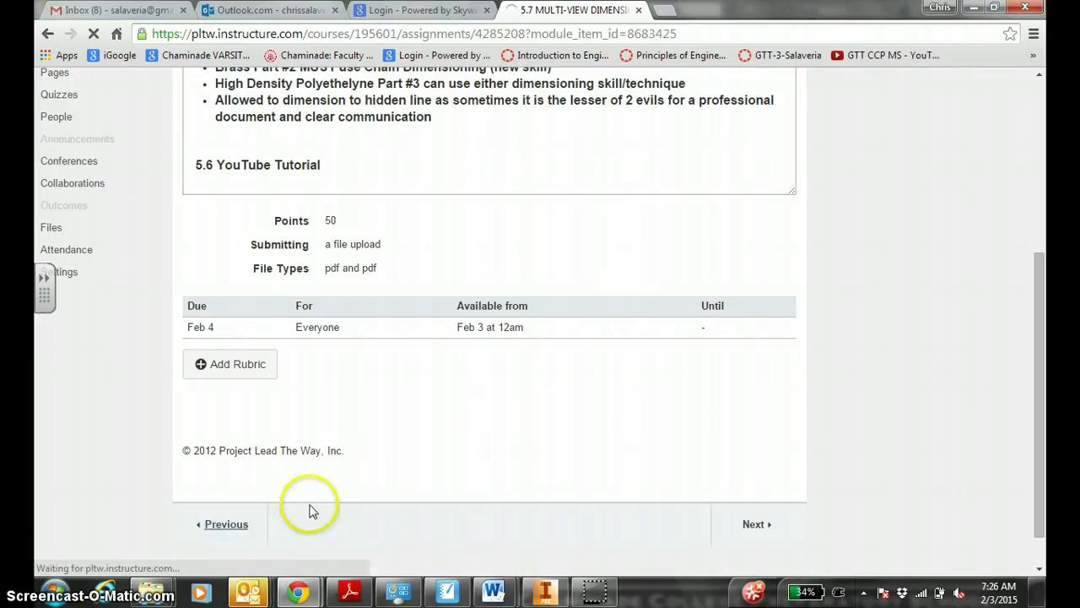
{"action": "scroll", "coordinate": [439, 355], "scroll_direction": "down", "scroll_amount": 2}
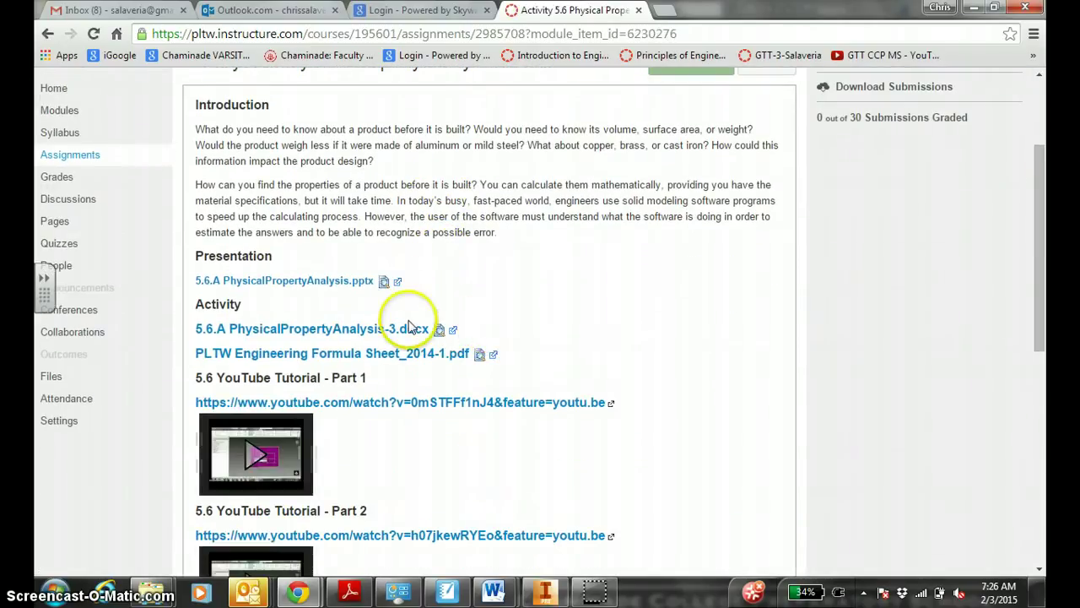
{"action": "scroll", "coordinate": [414, 363], "scroll_direction": "down", "scroll_amount": 3}
- Switch to Inventor, show the 5.6 aluminum part, and create a new drawing from the CCP TITLE BLOCK 2013.idw template
{"action": "left_click", "coordinate": [549, 592]}
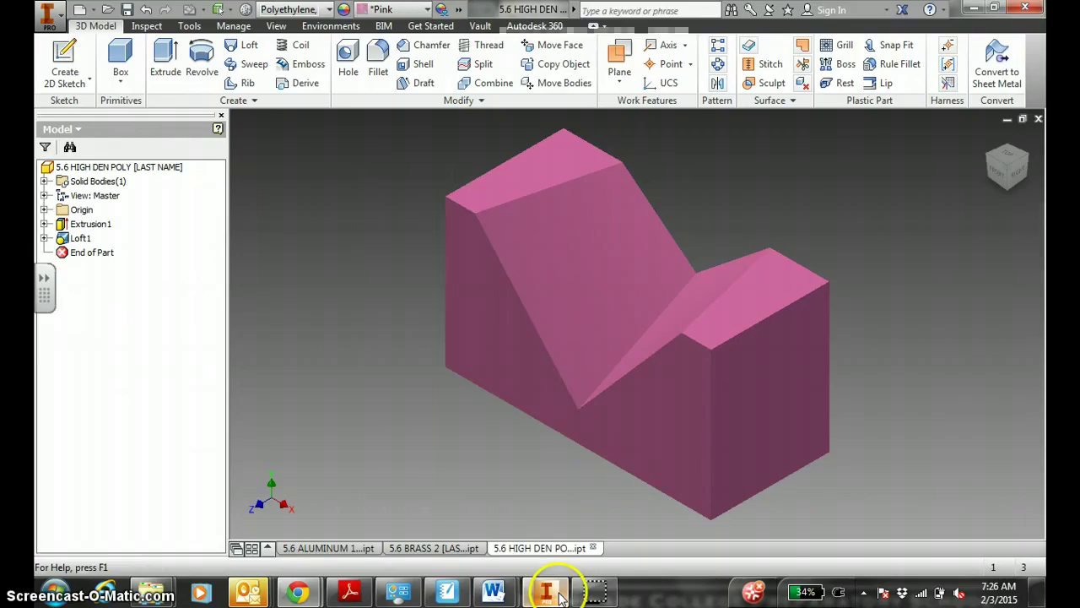
{"action": "left_click", "coordinate": [327, 548]}
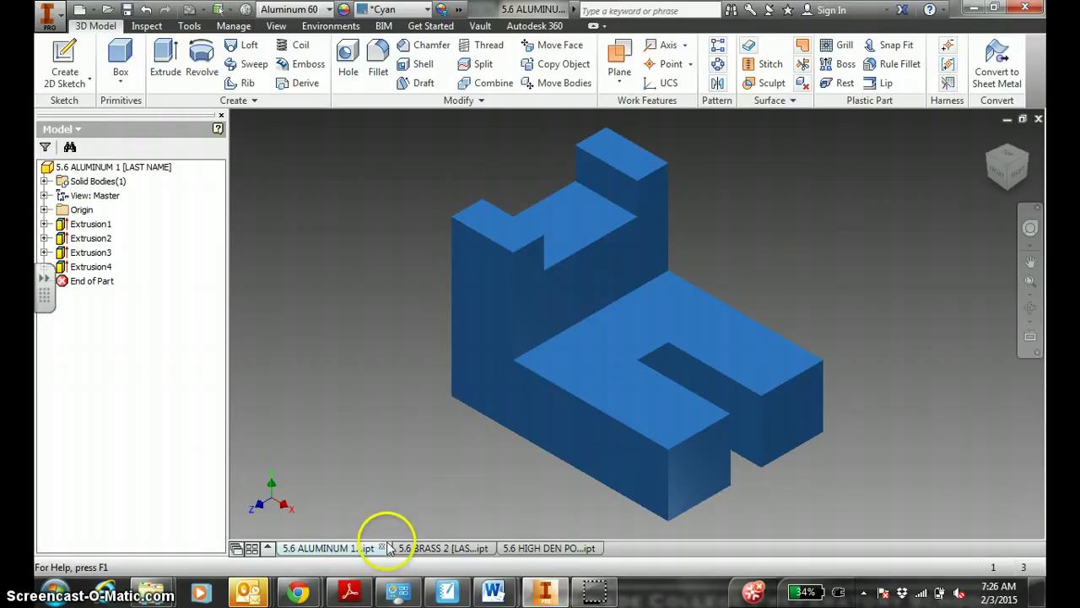
{"action": "left_click", "coordinate": [79, 10]}
{"action": "left_click", "coordinate": [319, 378]}
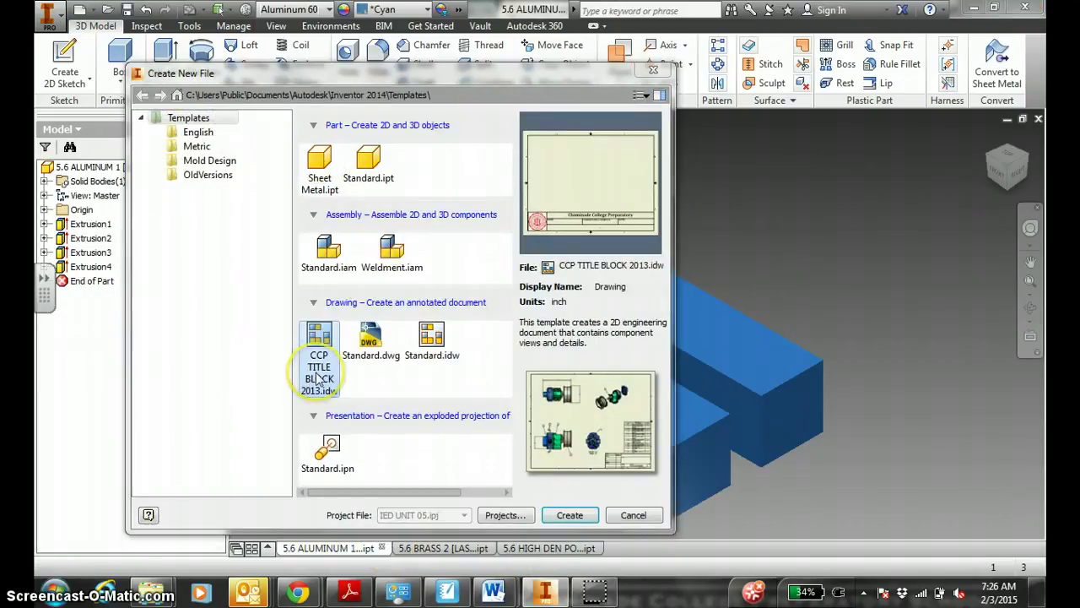
{"action": "double_click", "coordinate": [318, 378]}
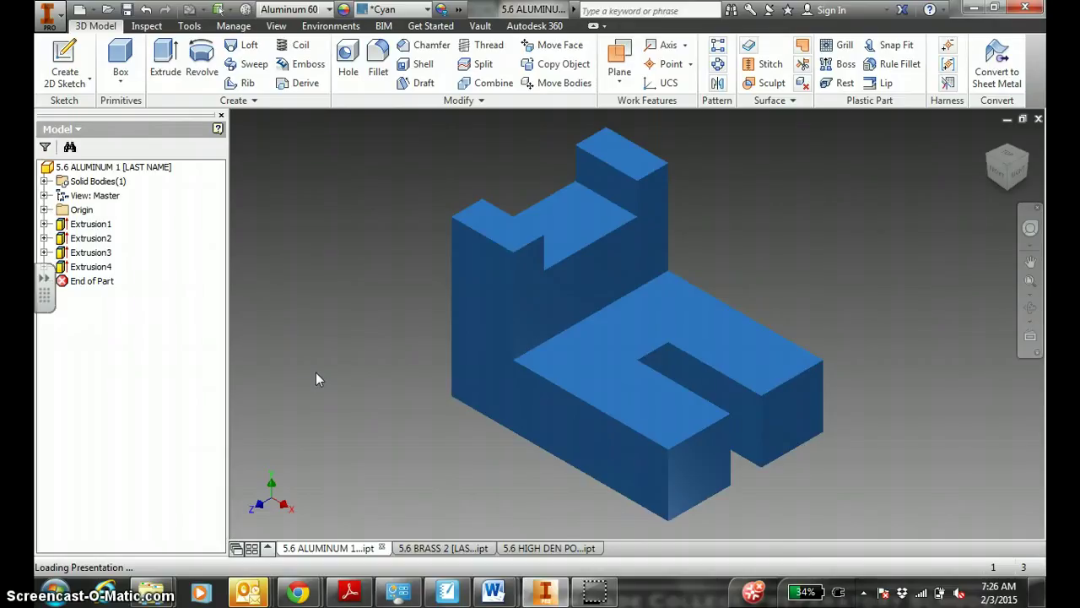
- Fill the title block prompts with YOUR NAME as student name and IED BLOCK # as class and period, accepting the style conflict notice
{"action": "left_click", "coordinate": [380, 426]}
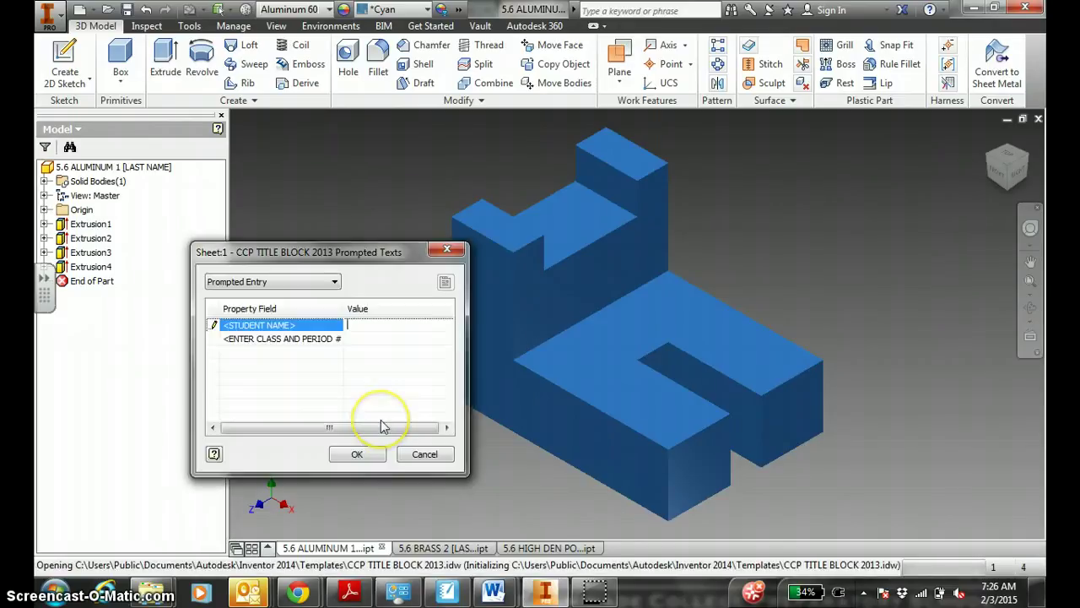
{"action": "key", "text": "BackSpace"}
{"action": "key", "text": "Caps_Lock"}
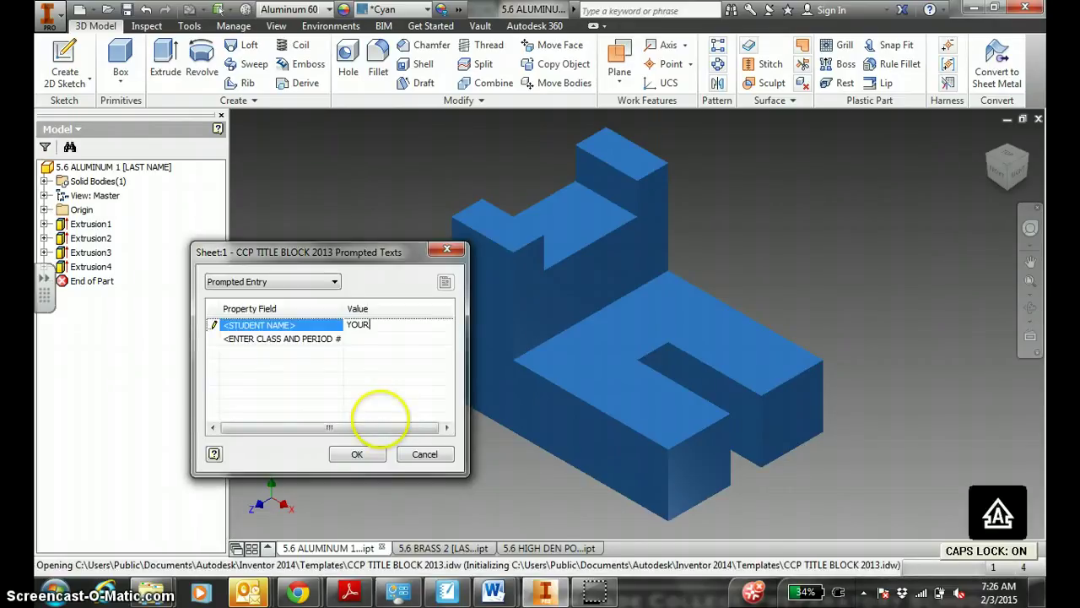
{"action": "key", "text": "Return"}
{"action": "type", "text": "I"}
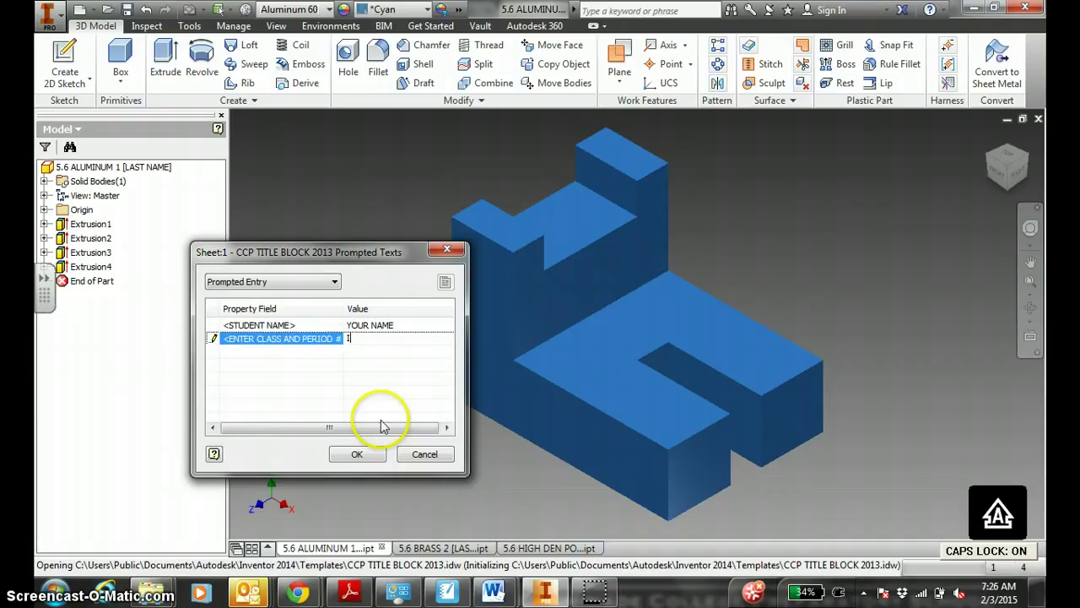
{"action": "type", "text": "ED BLOCK #"}
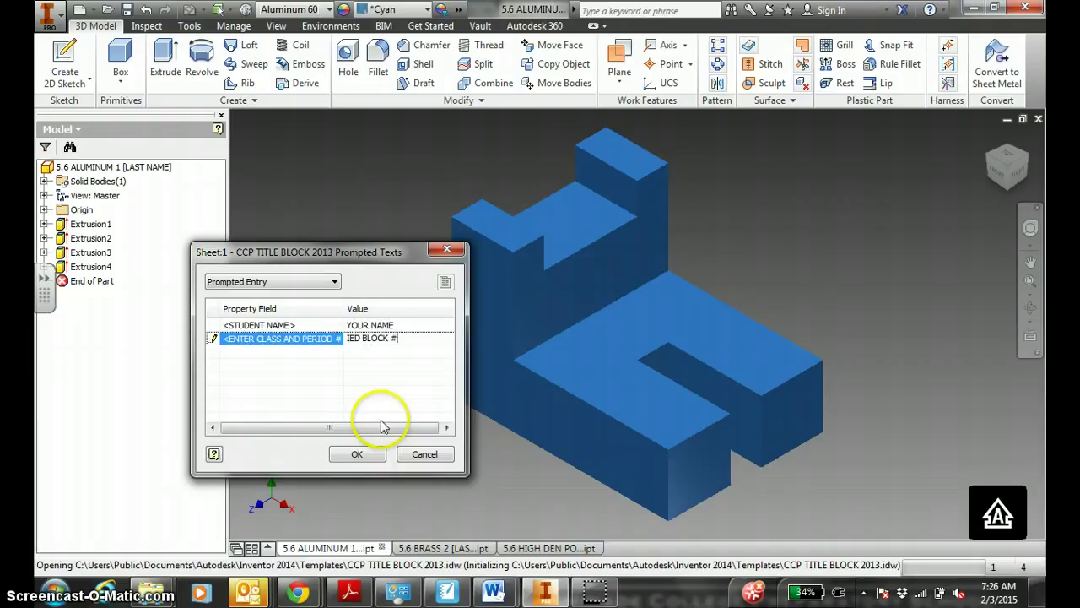
{"action": "left_click", "coordinate": [369, 455]}
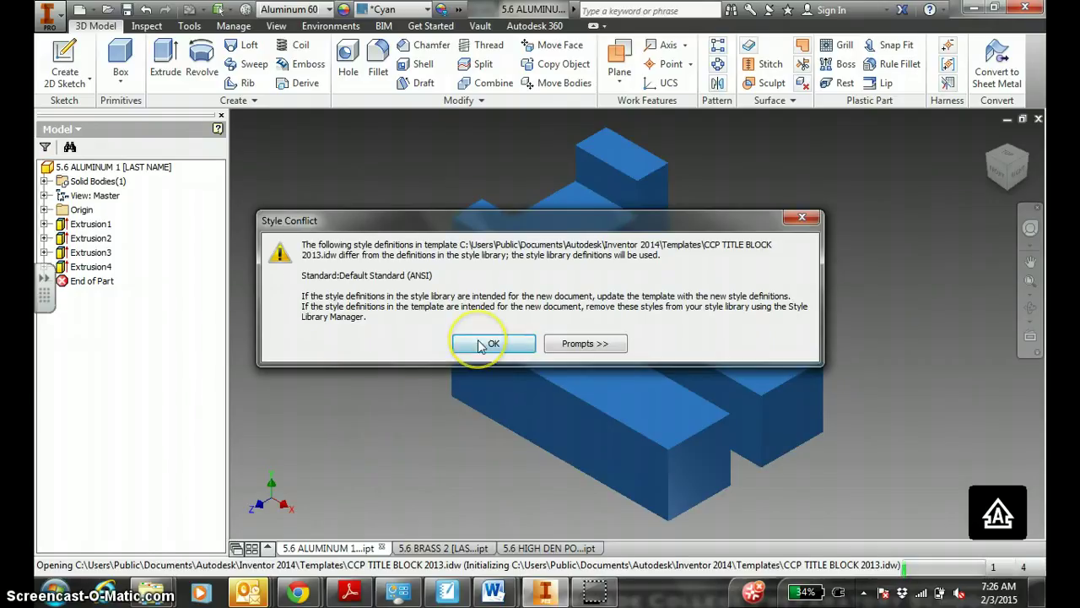
{"action": "left_click", "coordinate": [478, 339]}
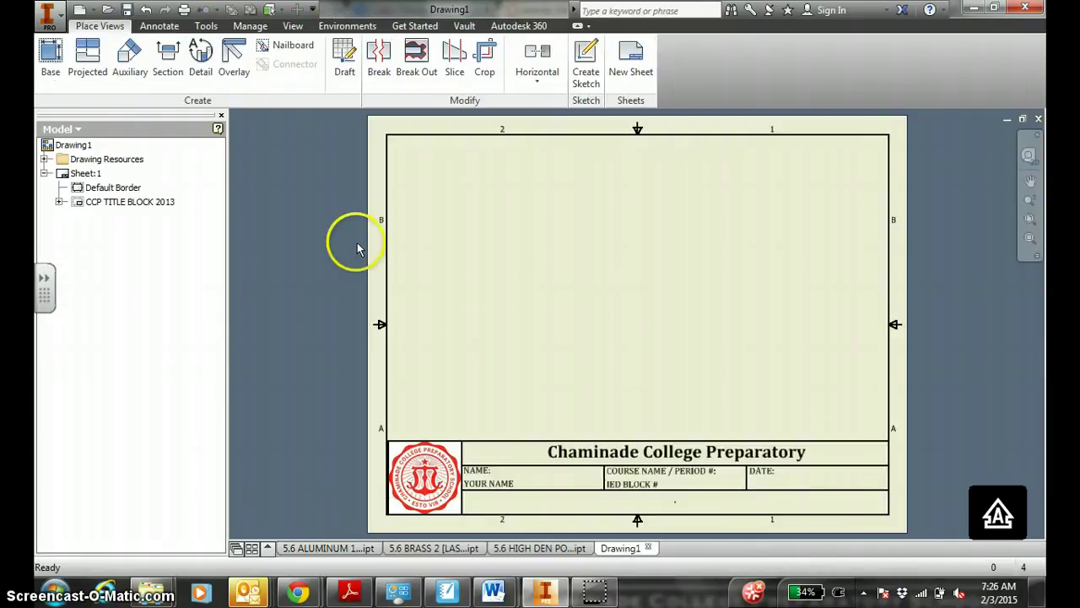
- Place a front base view of the aluminum part at 2:1 scale in the lower-left area of the sheet
{"action": "left_click", "coordinate": [50, 52]}
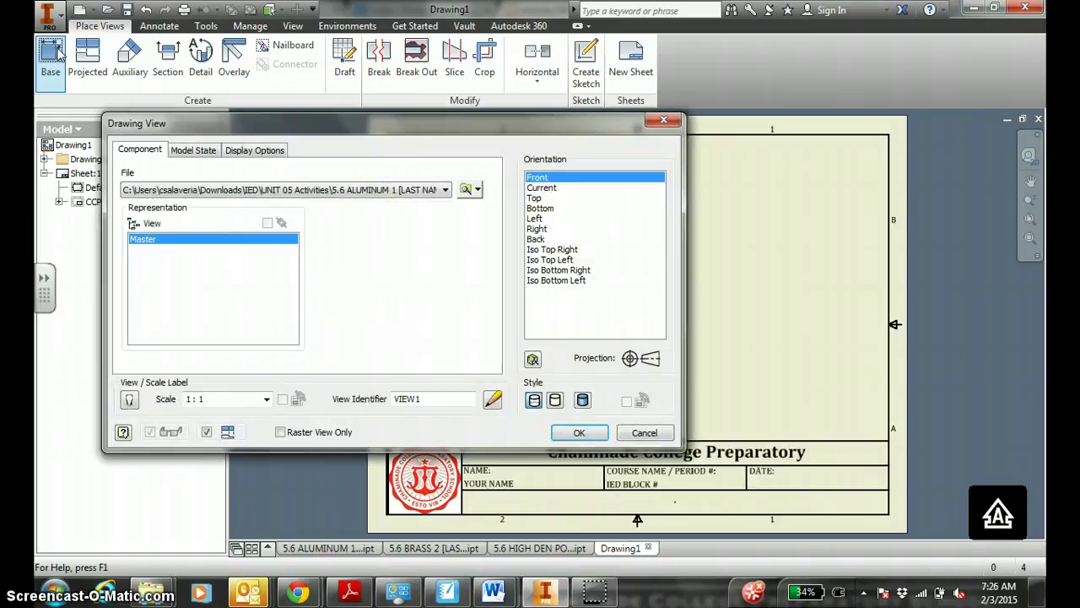
{"action": "double_click", "coordinate": [197, 399]}
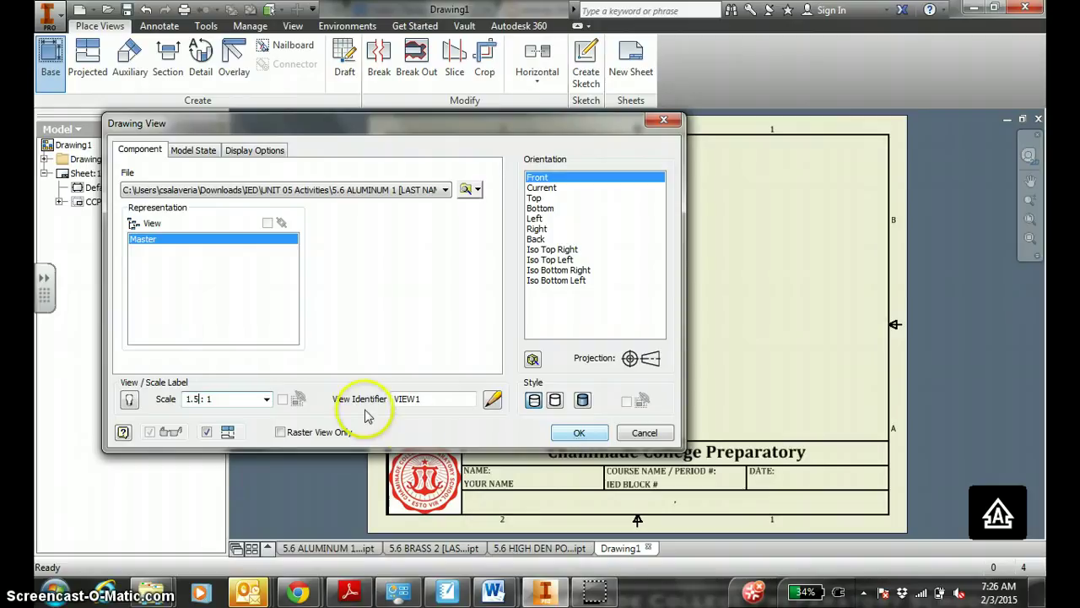
{"action": "type", "text": "2"}
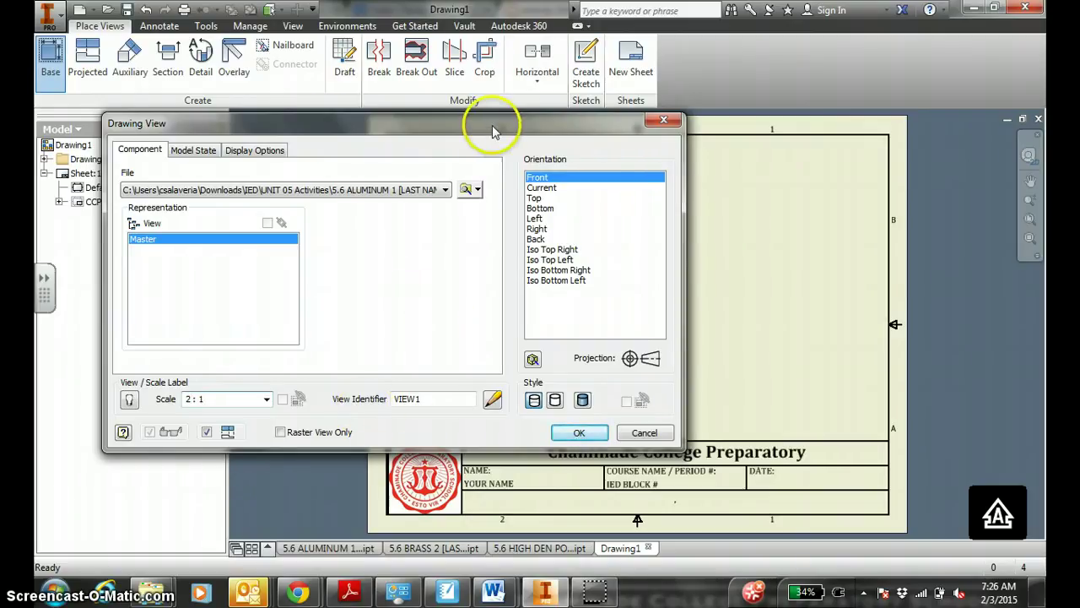
{"action": "left_click_drag", "start_coordinate": [494, 126], "coordinate": [269, 132]}
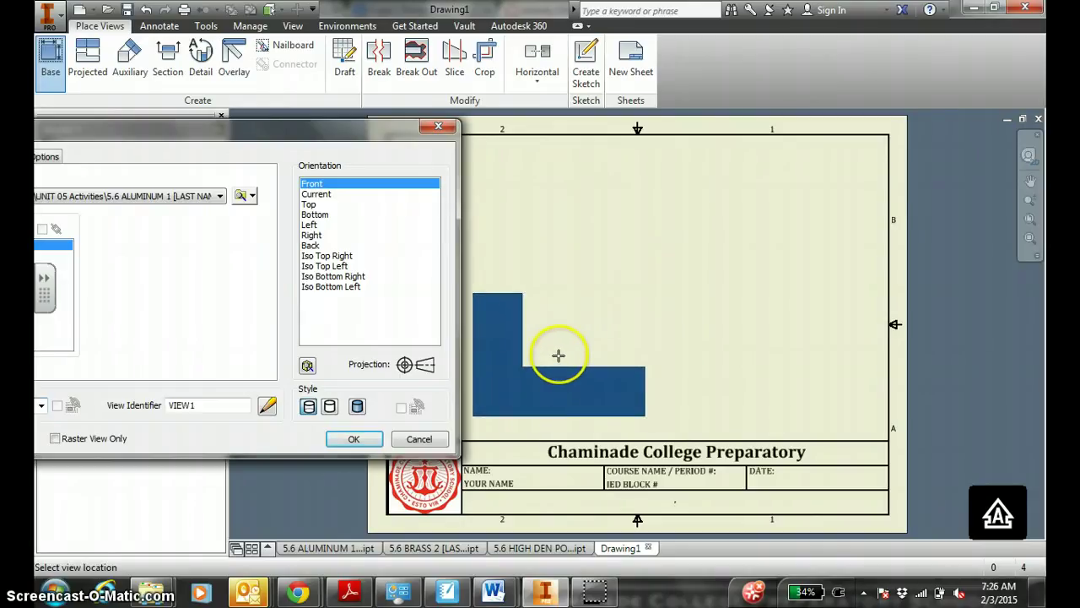
{"action": "left_click", "coordinate": [558, 356]}
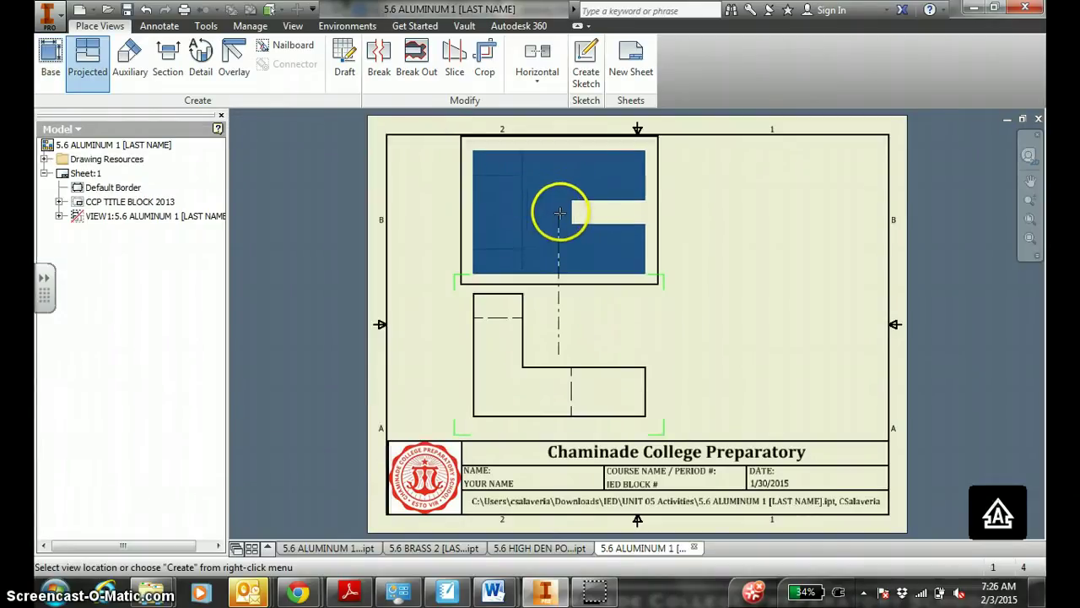
- Project a top view, a right view and an isometric view from the front view and create them
{"action": "left_click", "coordinate": [559, 210]}
{"action": "left_click", "coordinate": [792, 365]}
{"action": "left_click", "coordinate": [784, 229]}
{"action": "right_click", "coordinate": [806, 230]}
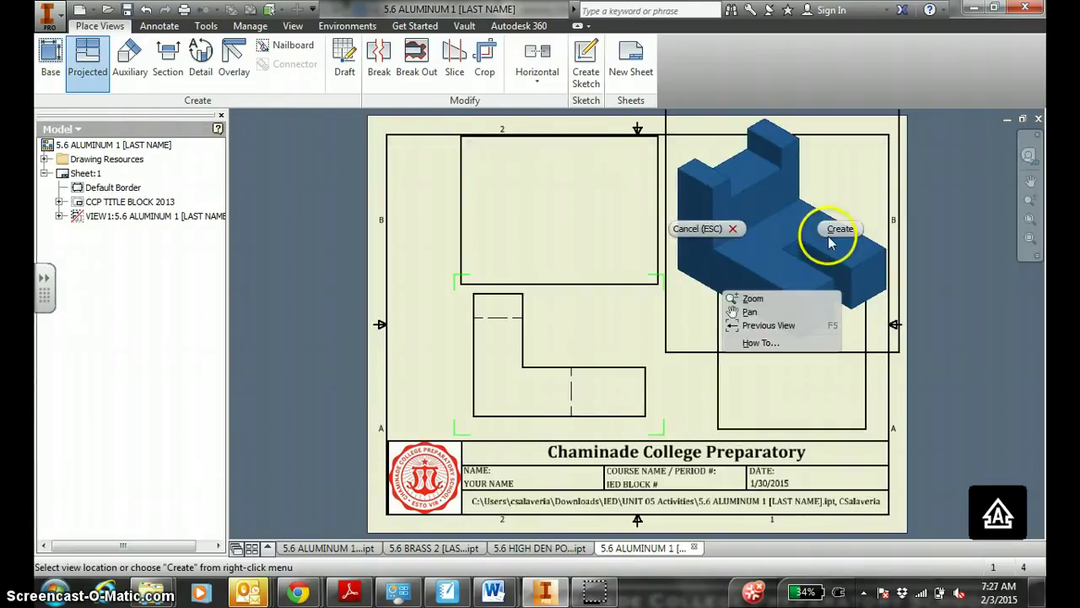
{"action": "left_click", "coordinate": [838, 229]}
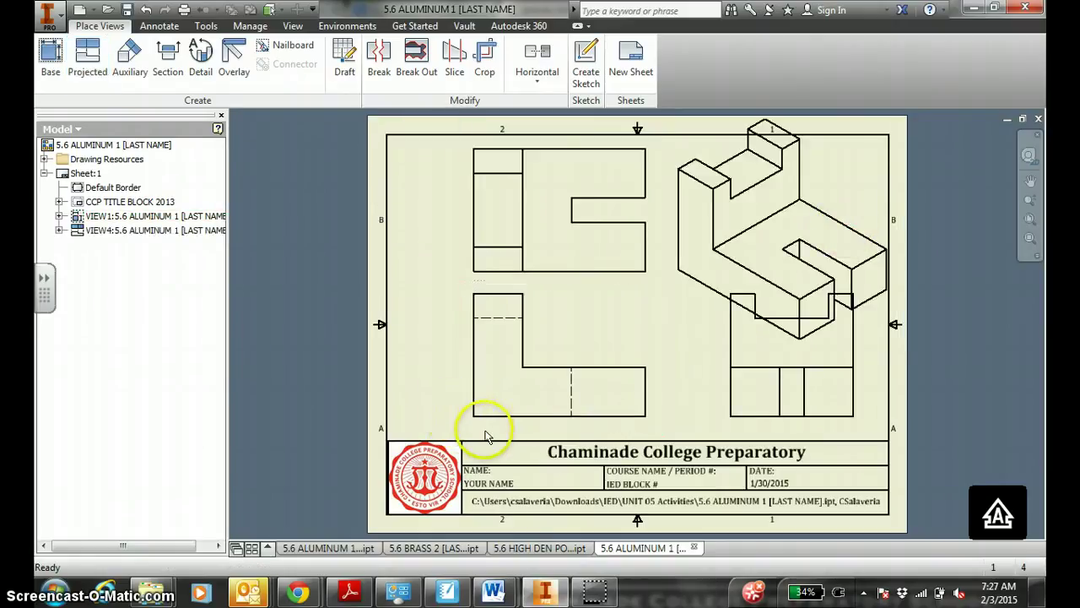
- Set the scale of the front base view to 1.5:1
{"action": "right_click", "coordinate": [479, 424]}
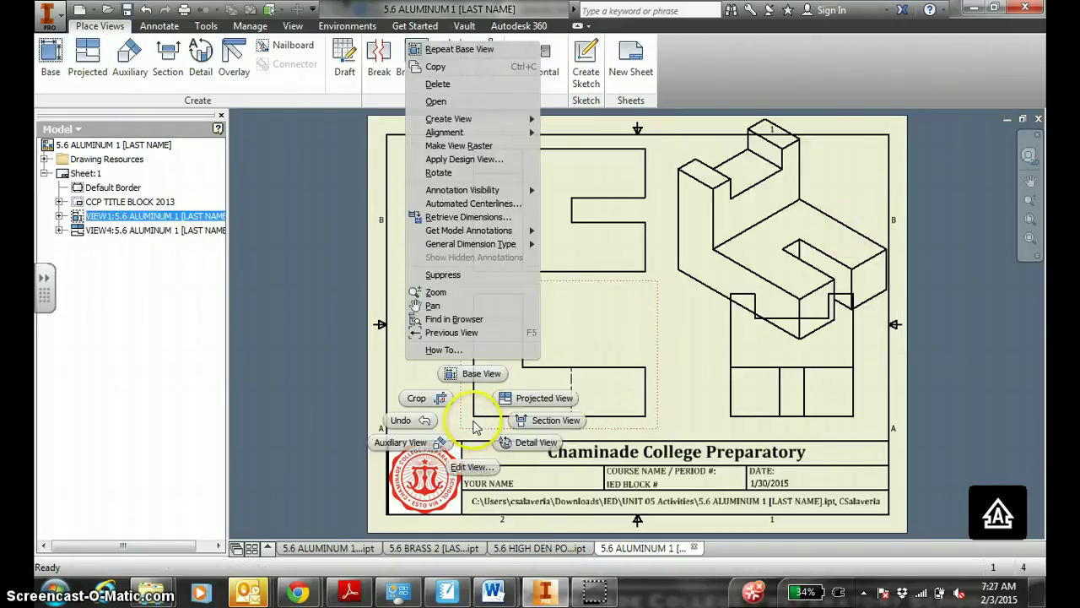
{"action": "left_click", "coordinate": [472, 467]}
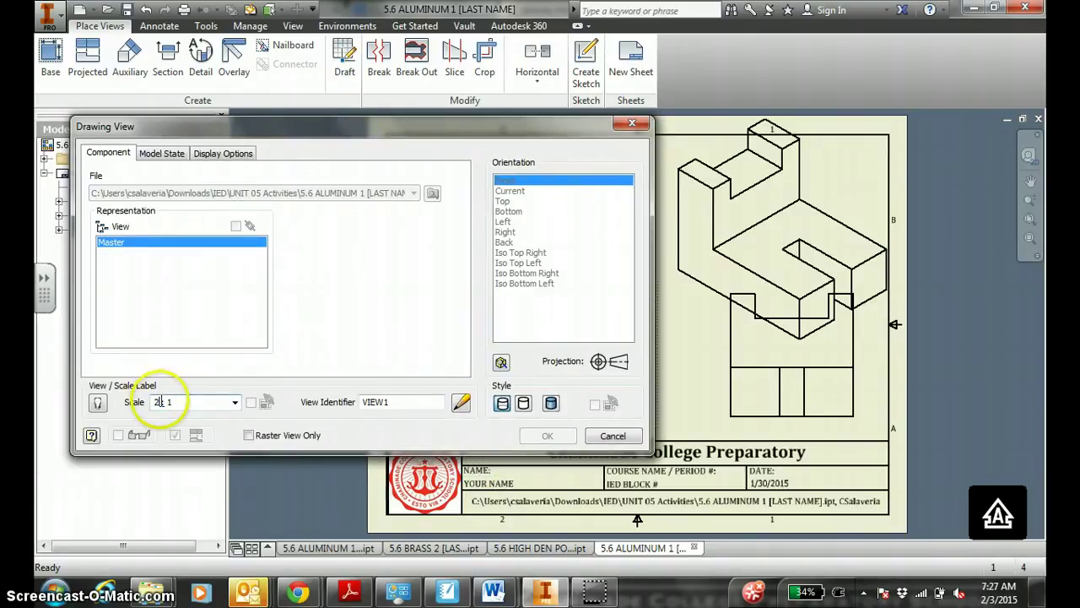
{"action": "left_click_drag", "start_coordinate": [159, 401], "coordinate": [150, 404]}
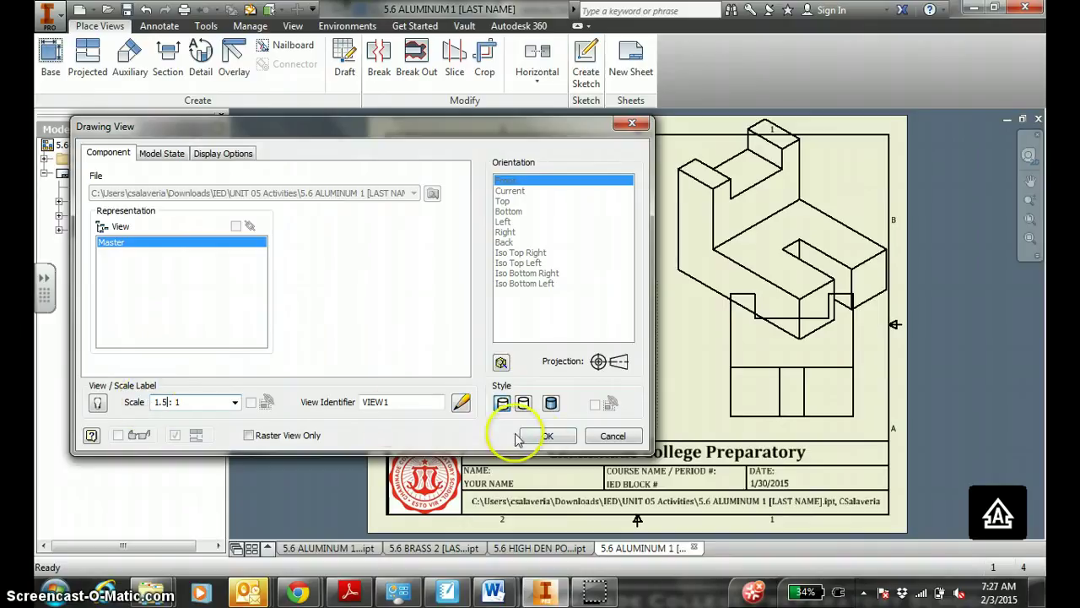
{"action": "left_click", "coordinate": [540, 435]}
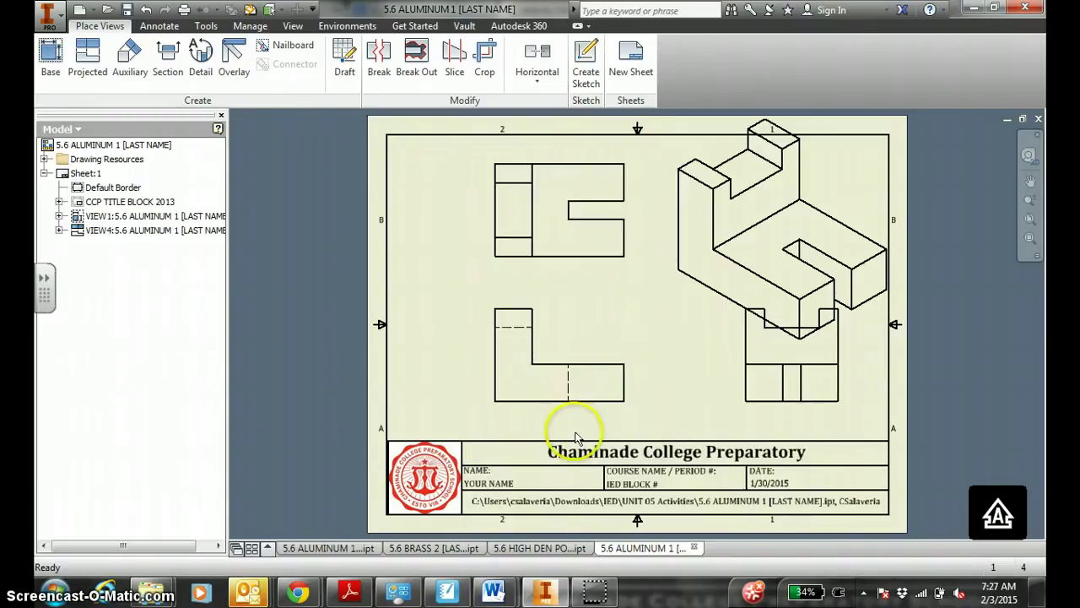
- Set the isometric view's scale to 1.5:1
{"action": "right_click", "coordinate": [679, 306]}
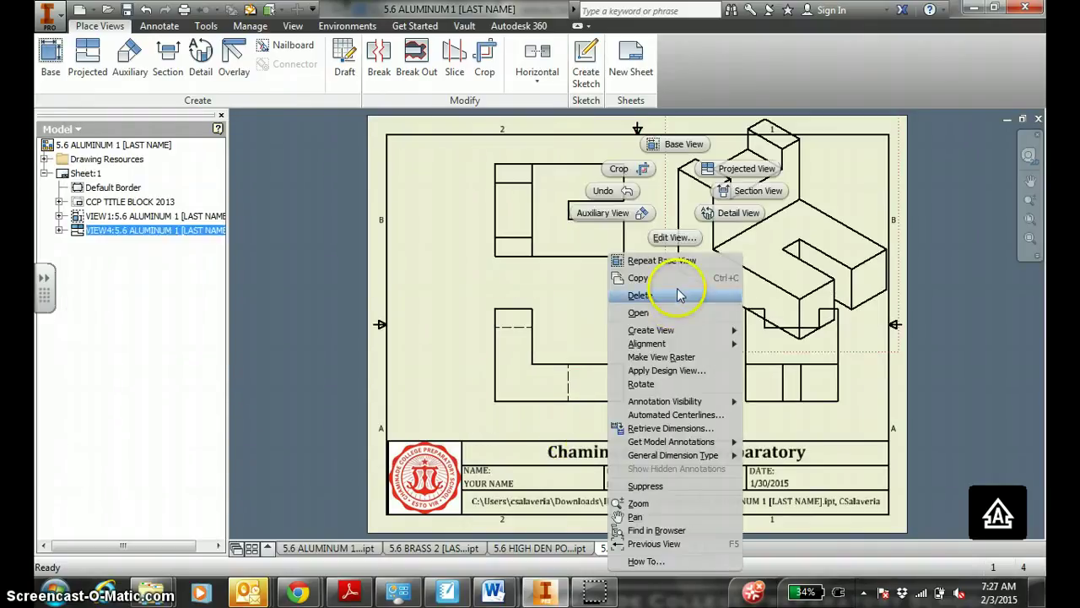
{"action": "left_click", "coordinate": [670, 238]}
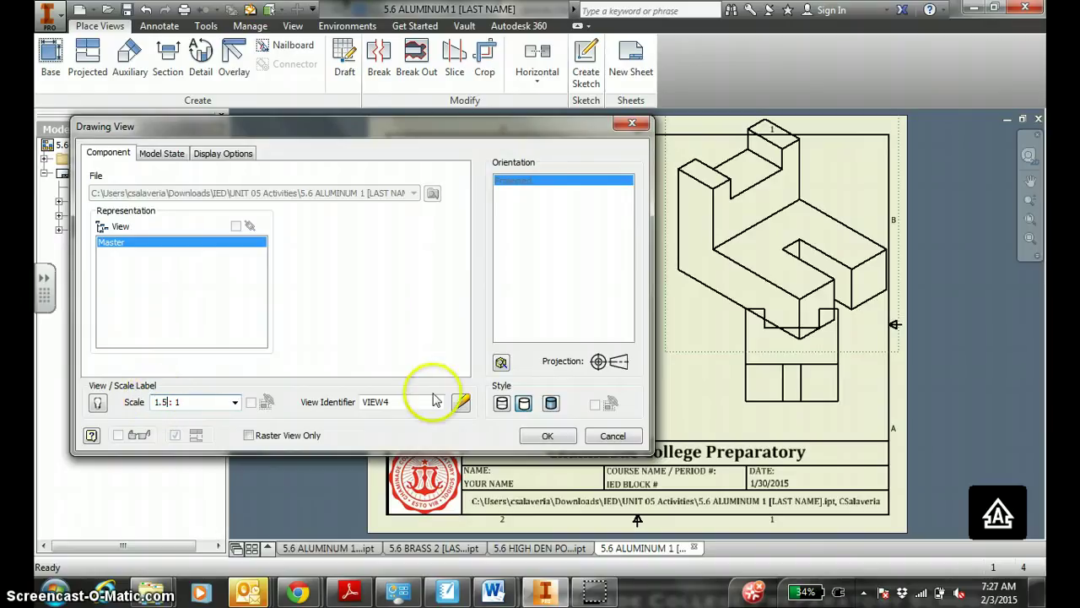
{"action": "left_click", "coordinate": [547, 435]}
- Reposition the front, isometric and right views so they are spaced apart and fit inside the sheet border
{"action": "left_click_drag", "start_coordinate": [504, 419], "coordinate": [456, 419]}
{"action": "left_click_drag", "start_coordinate": [699, 319], "coordinate": [682, 307]}
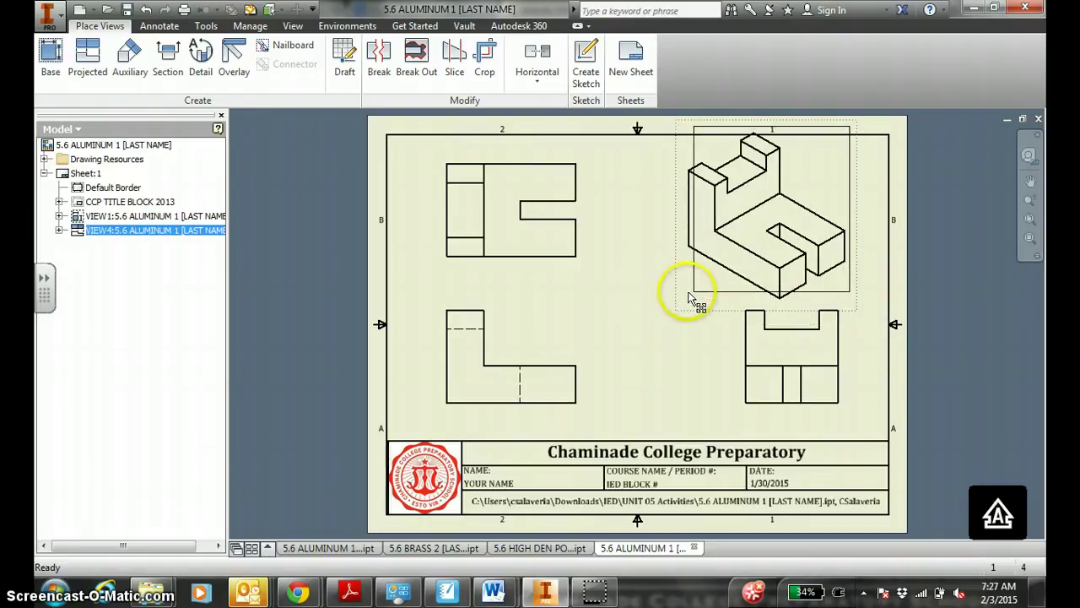
{"action": "left_click_drag", "start_coordinate": [762, 164], "coordinate": [784, 149]}
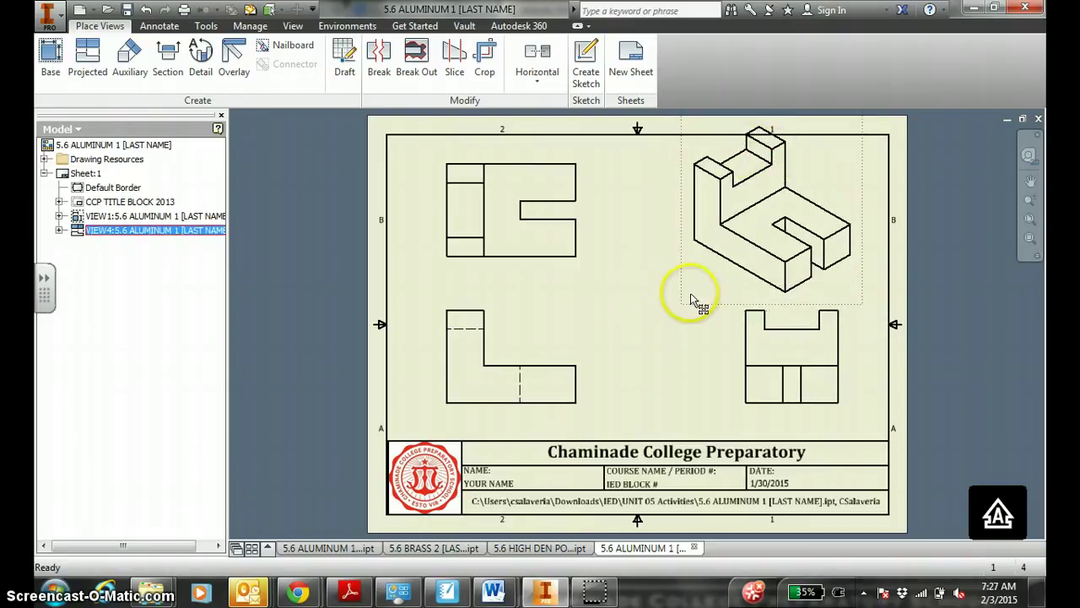
{"action": "left_click_drag", "start_coordinate": [690, 299], "coordinate": [676, 312]}
{"action": "left_click_drag", "start_coordinate": [737, 422], "coordinate": [569, 393]}
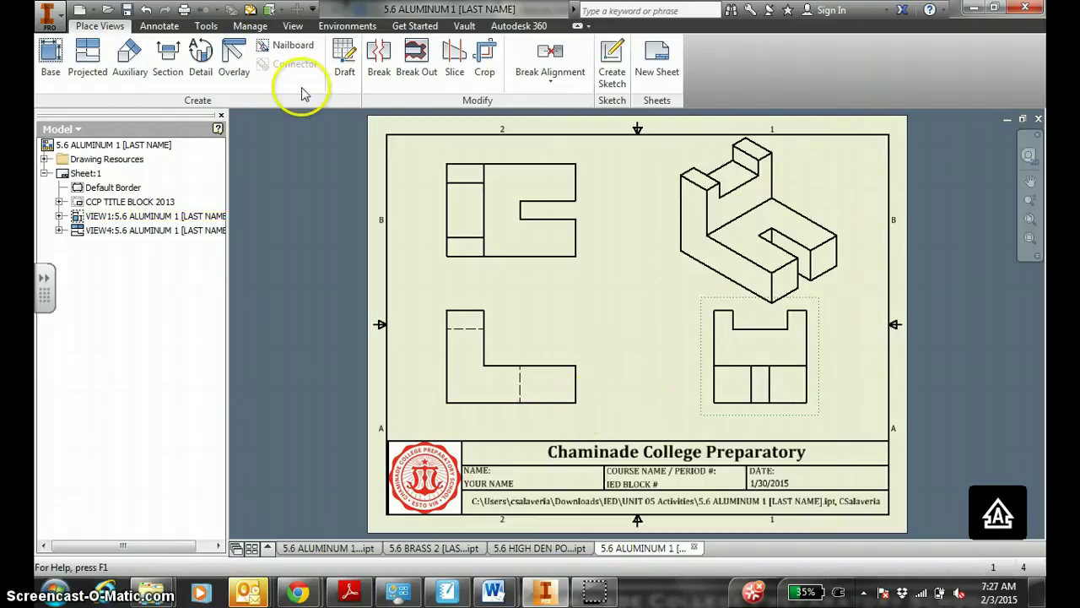
- Change the isometric view's display style to shaded
{"action": "right_click", "coordinate": [675, 295]}
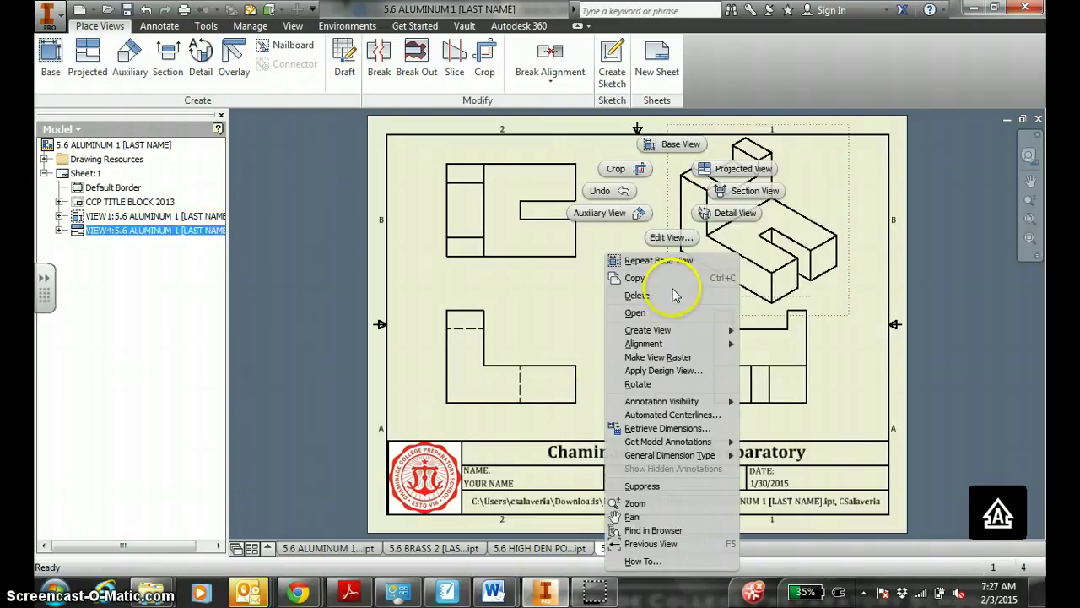
{"action": "left_click", "coordinate": [672, 237]}
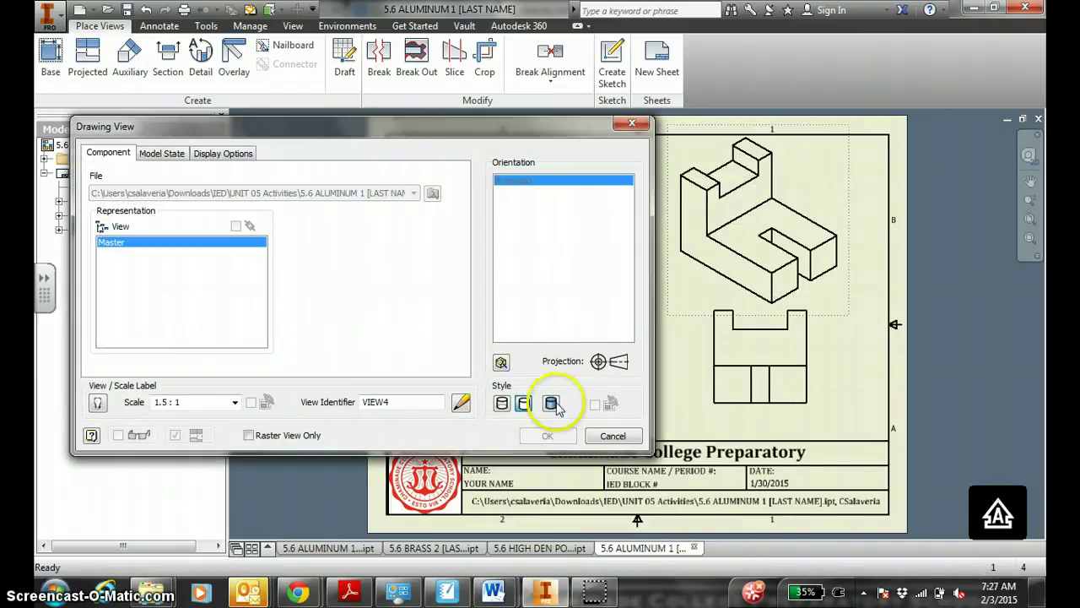
{"action": "left_click", "coordinate": [551, 402]}
{"action": "left_click", "coordinate": [547, 436]}
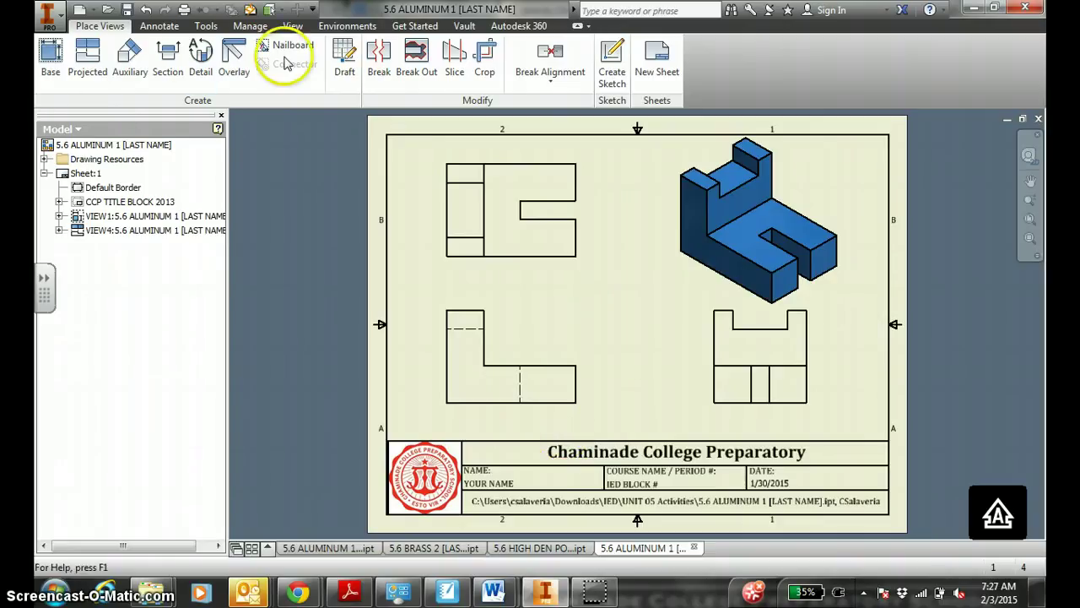
- Add a text note reading TOP beside the upper-left corner of the top view
{"action": "left_click", "coordinate": [160, 25]}
{"action": "left_click", "coordinate": [337, 72]}
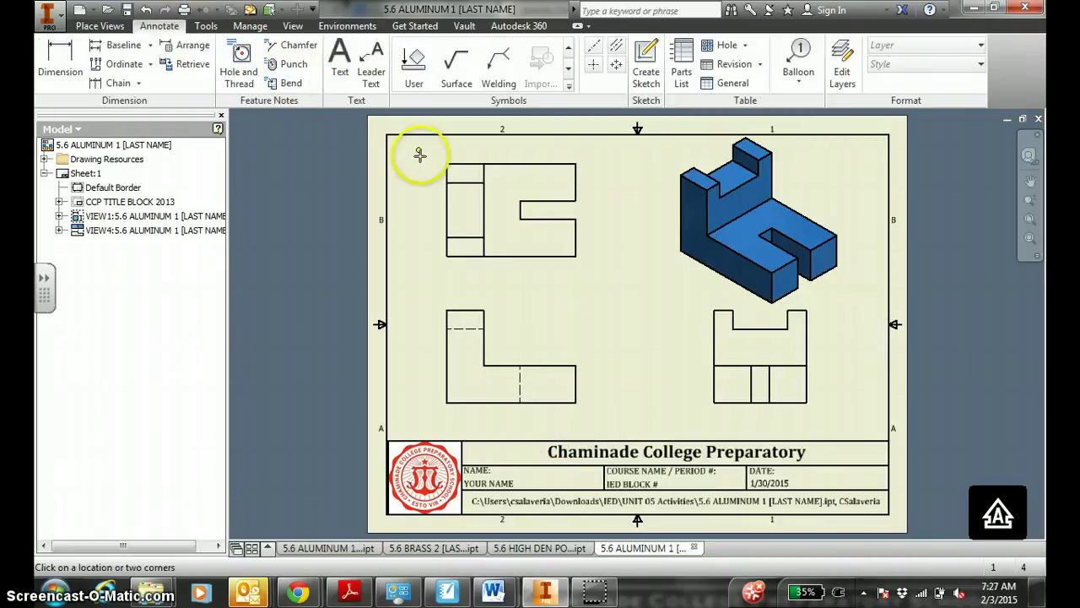
{"action": "left_click", "coordinate": [413, 154]}
{"action": "type", "text": "T"}
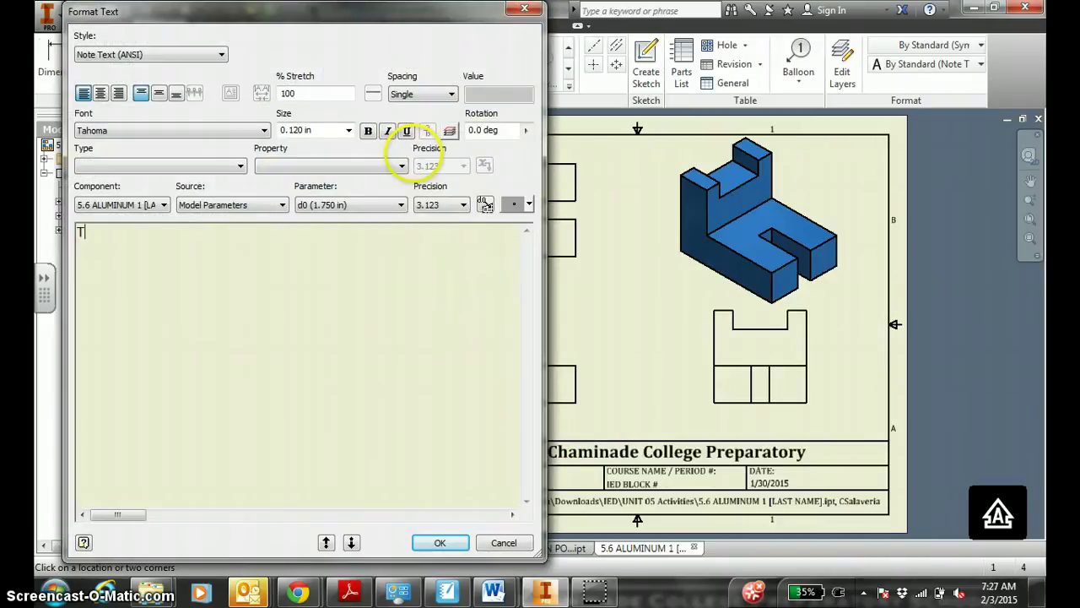
{"action": "type", "text": "OP"}
{"action": "left_click", "coordinate": [432, 543]}
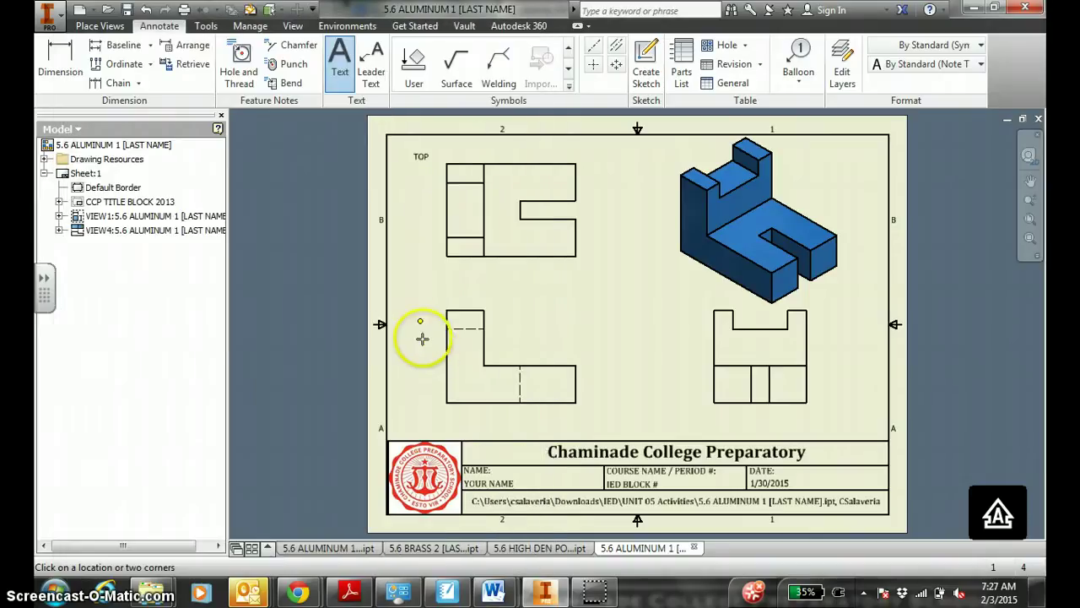
- Add a text note reading FRONT above and left of the front view
{"action": "left_click", "coordinate": [403, 290]}
{"action": "type", "text": "FRON"}
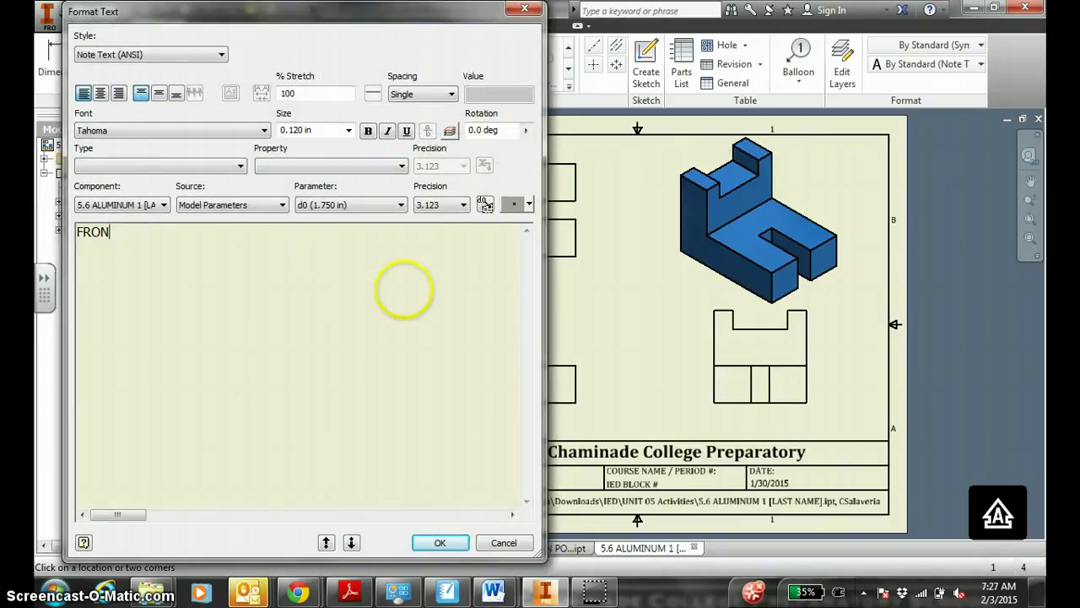
{"action": "type", "text": "T"}
{"action": "left_click", "coordinate": [439, 543]}
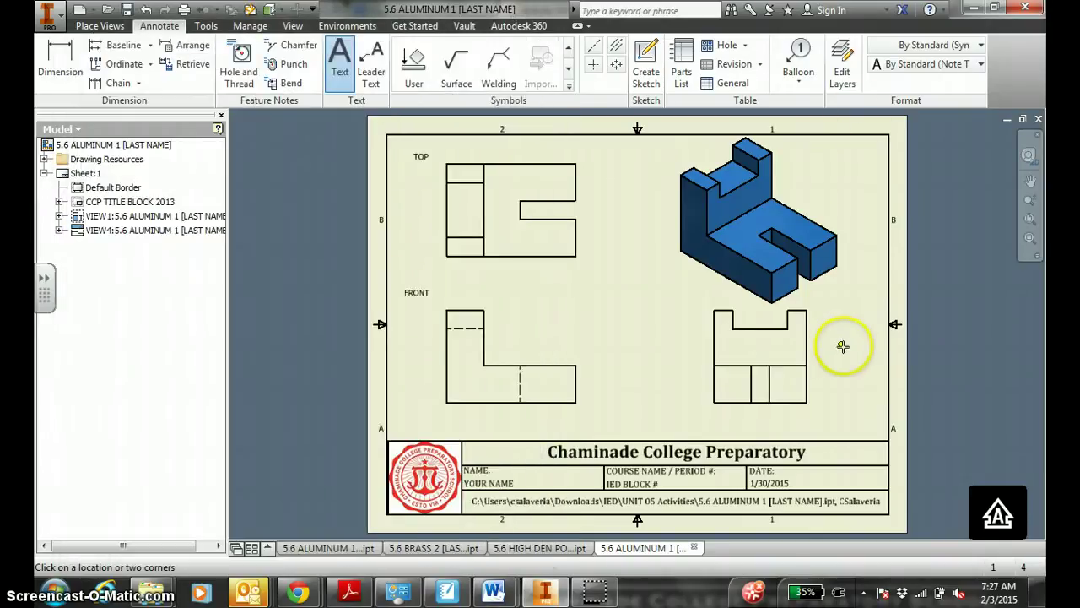
- Add a text note reading RIGHT beside the upper-right corner of the right view
{"action": "left_click", "coordinate": [856, 316]}
{"action": "type", "text": "R"}
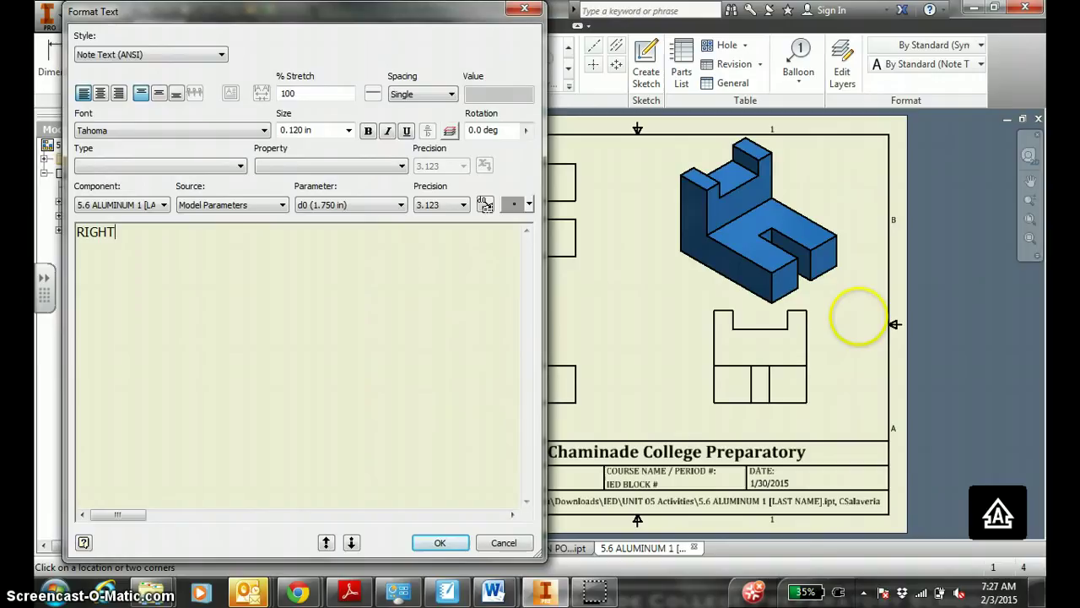
{"action": "type", "text": "IGHT"}
{"action": "left_click", "coordinate": [439, 543]}
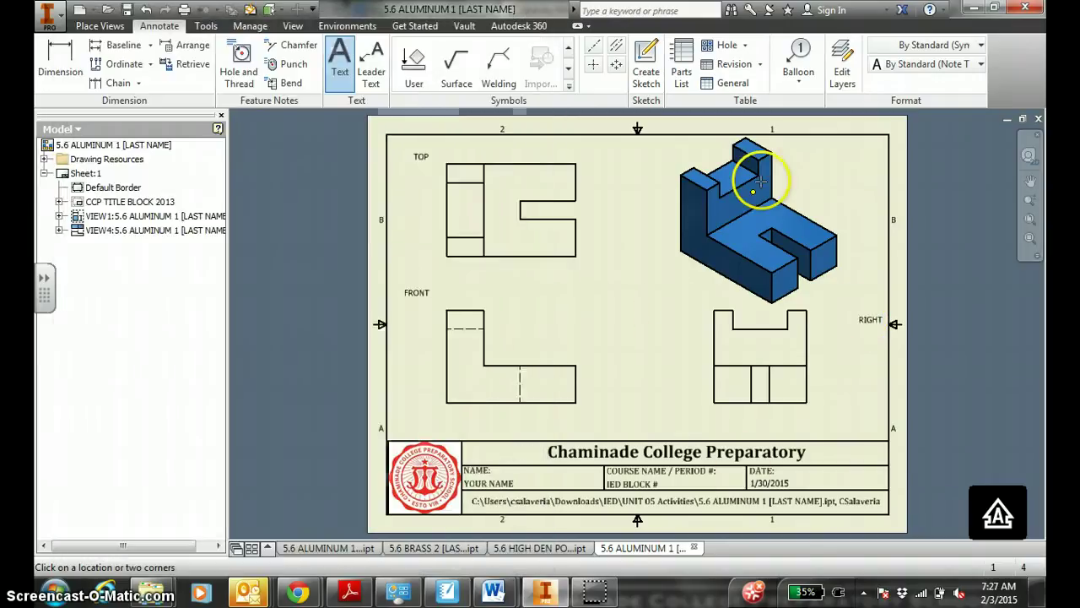
- Add a four-line text note reading ISO, 1.5:1, ALUMINUM, CYAN to the upper right of the isometric view
{"action": "left_click", "coordinate": [820, 160]}
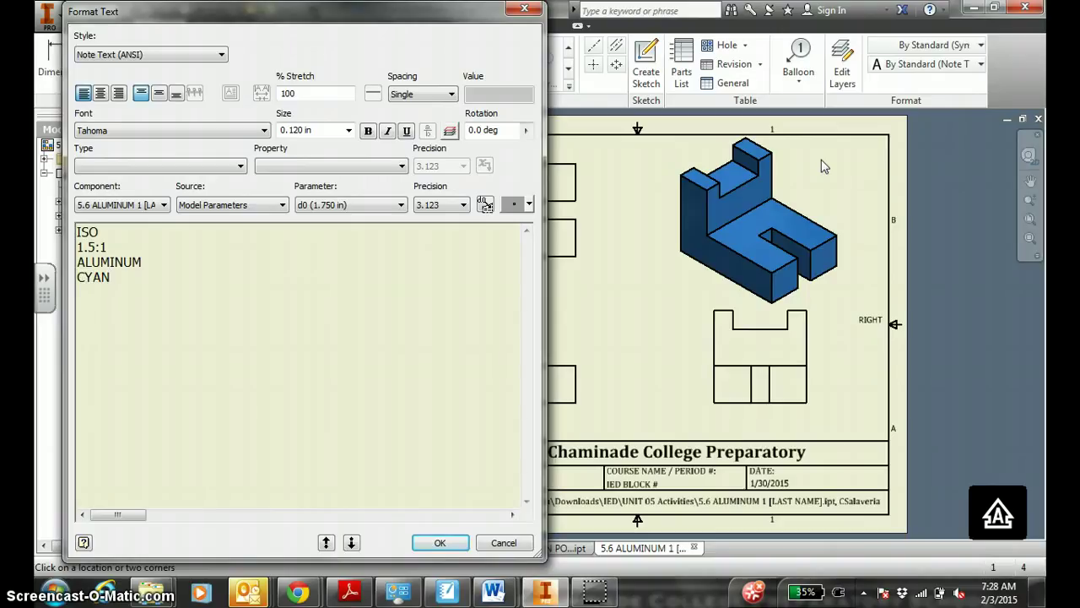
{"action": "left_click", "coordinate": [442, 543]}
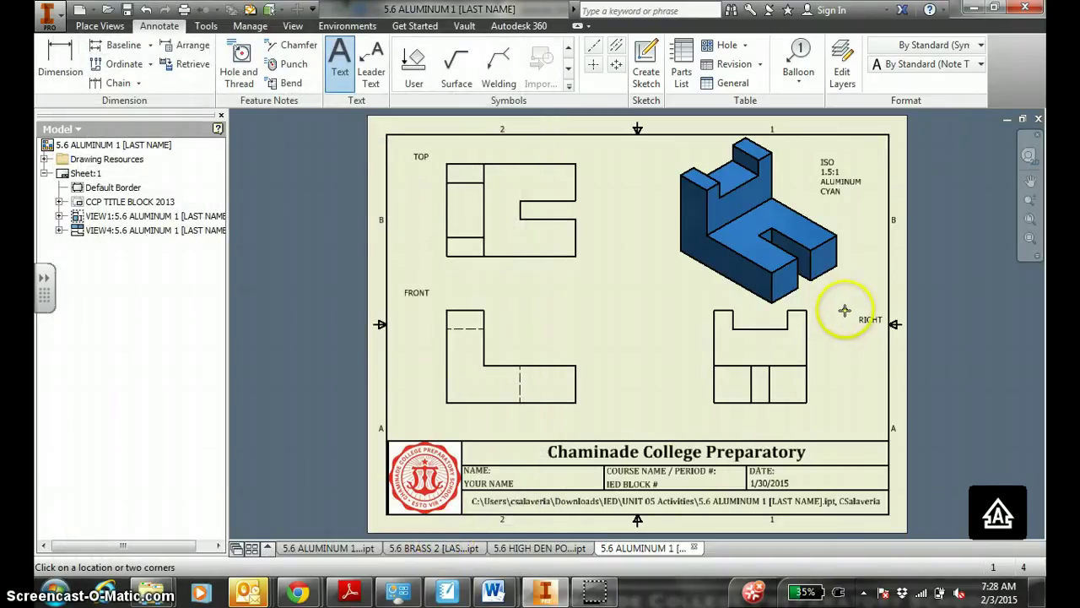
{"action": "key", "text": "Escape"}
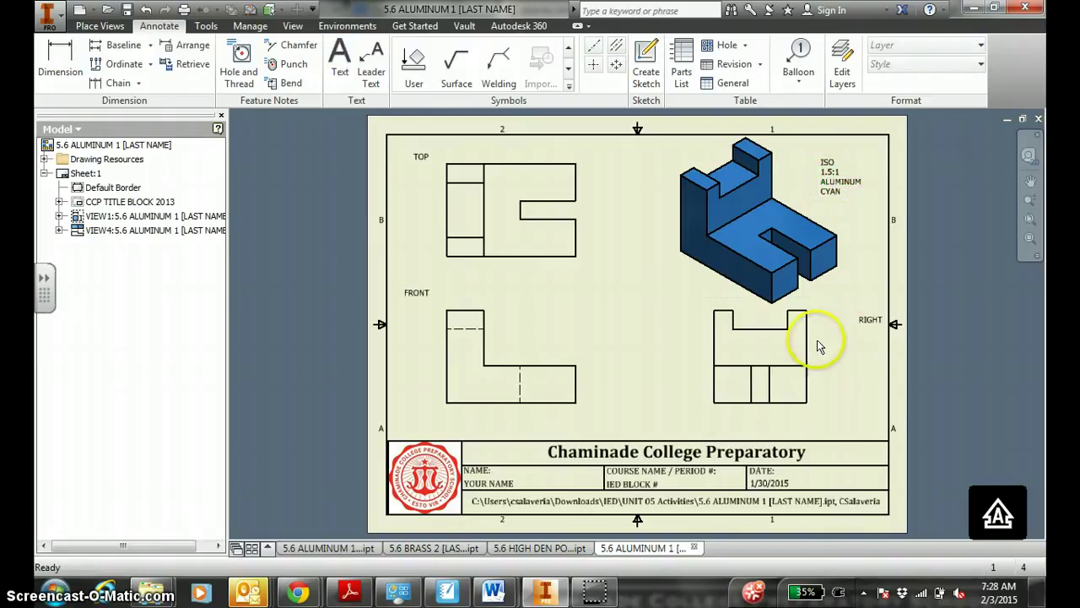
- Nudge the right view slightly left and dimension the top view's overall length below it, with editing of dimensions on creation turned off
{"action": "left_click_drag", "start_coordinate": [706, 414], "coordinate": [699, 415]}
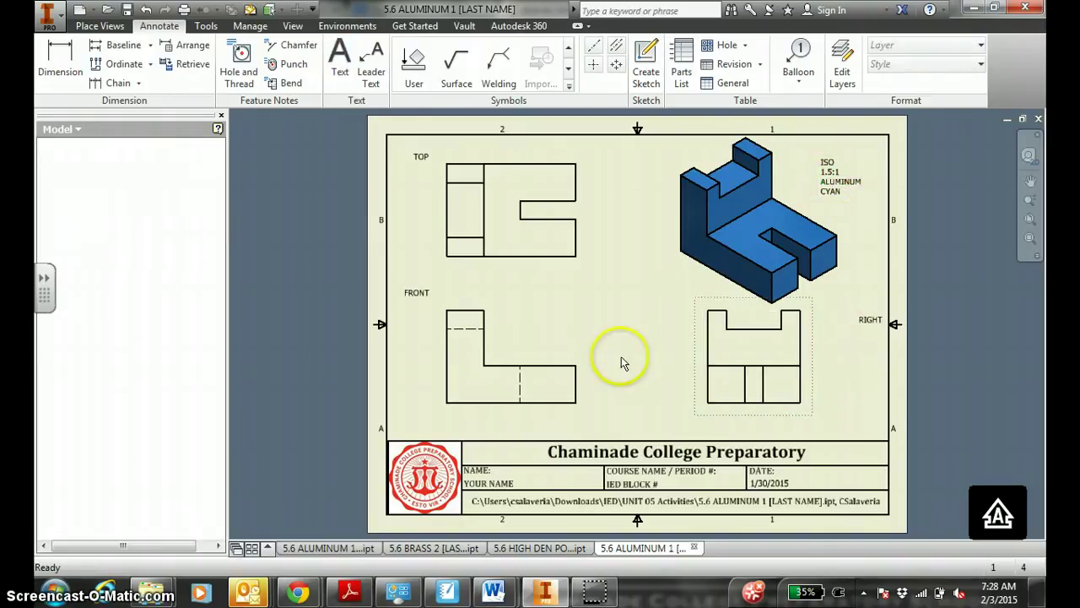
{"action": "left_click", "coordinate": [57, 62]}
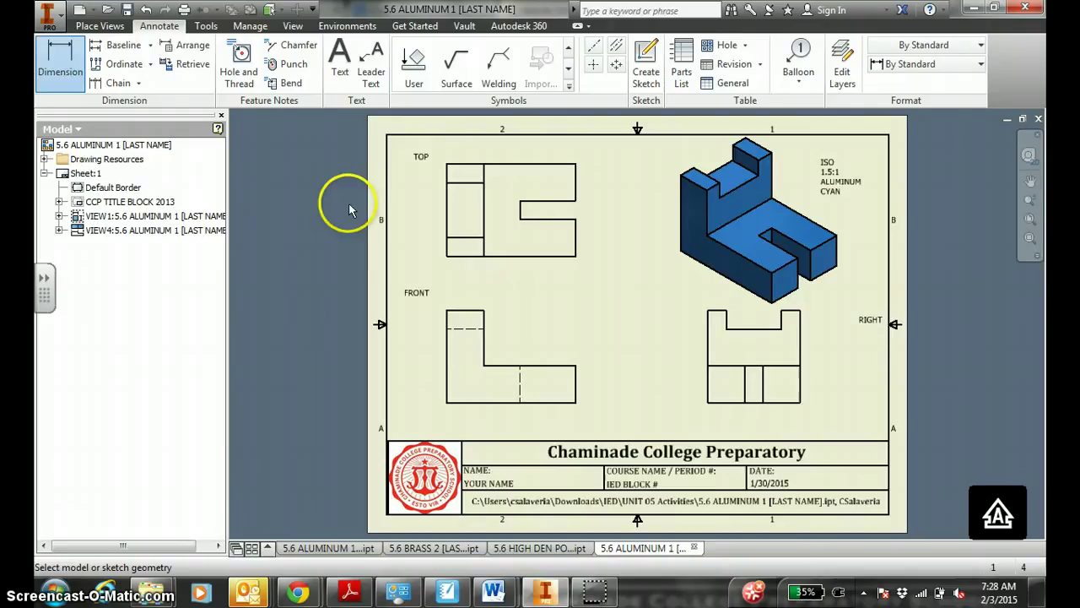
{"action": "left_click", "coordinate": [447, 255]}
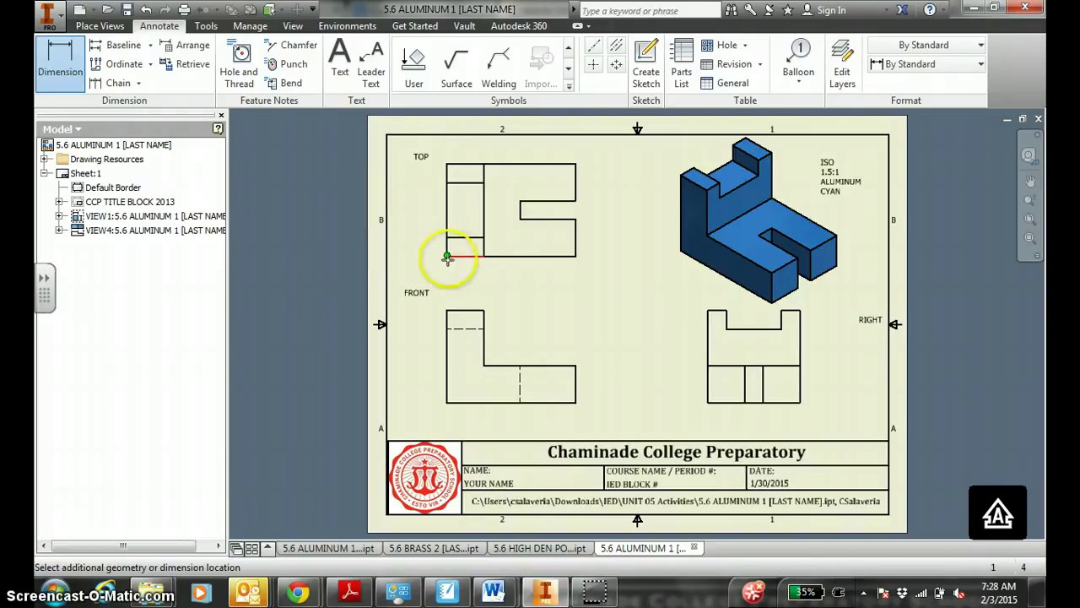
{"action": "left_click", "coordinate": [570, 281]}
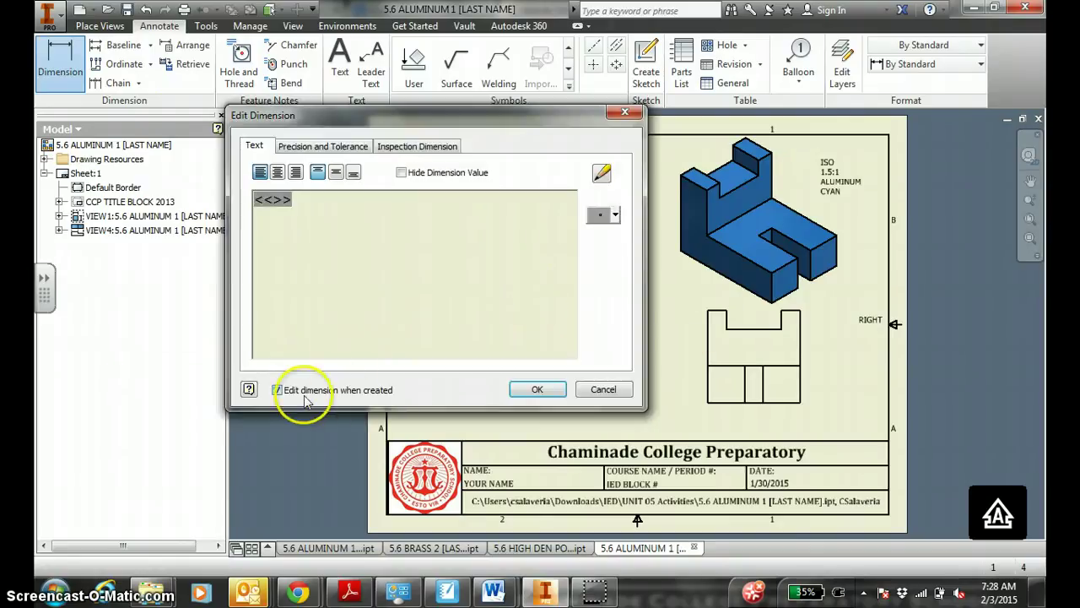
{"action": "left_click", "coordinate": [277, 391]}
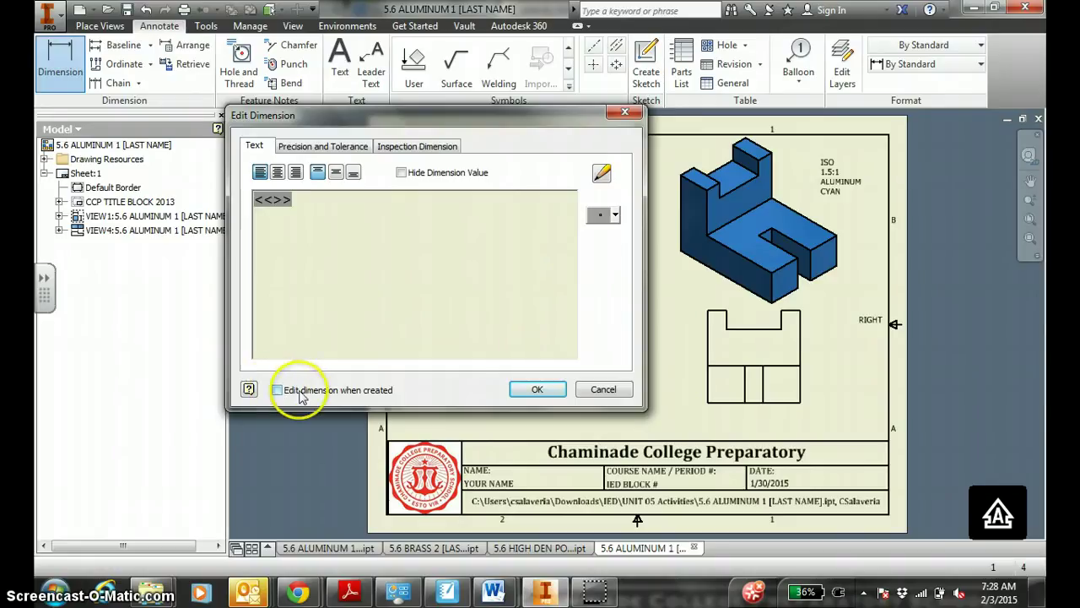
{"action": "left_click", "coordinate": [537, 389]}
- Dimension the overall height left of the right view and the overall depth right of the top view
{"action": "left_click", "coordinate": [707, 319]}
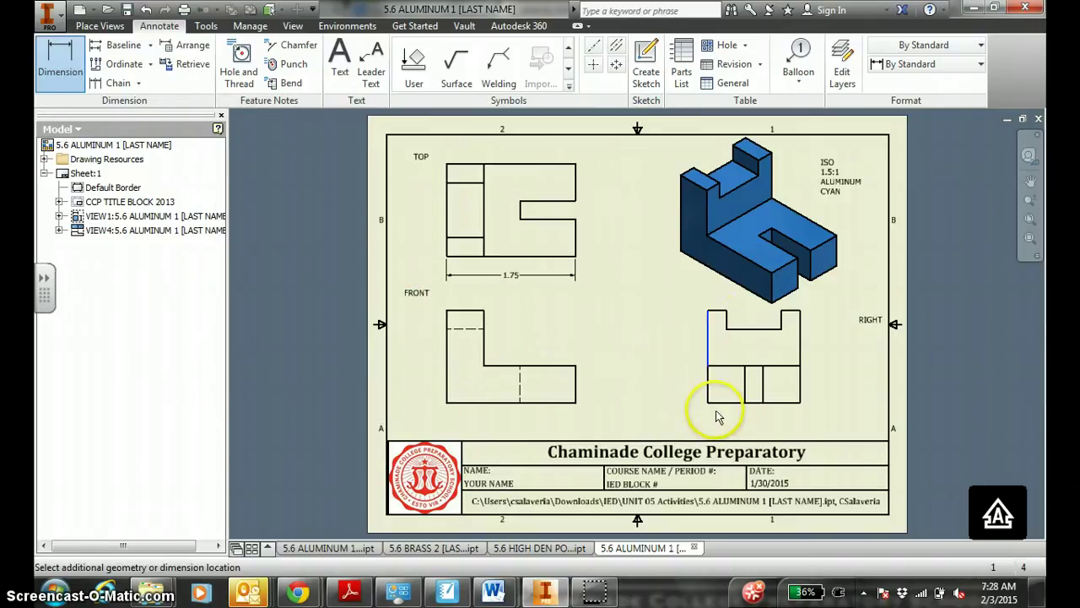
{"action": "left_click", "coordinate": [662, 392]}
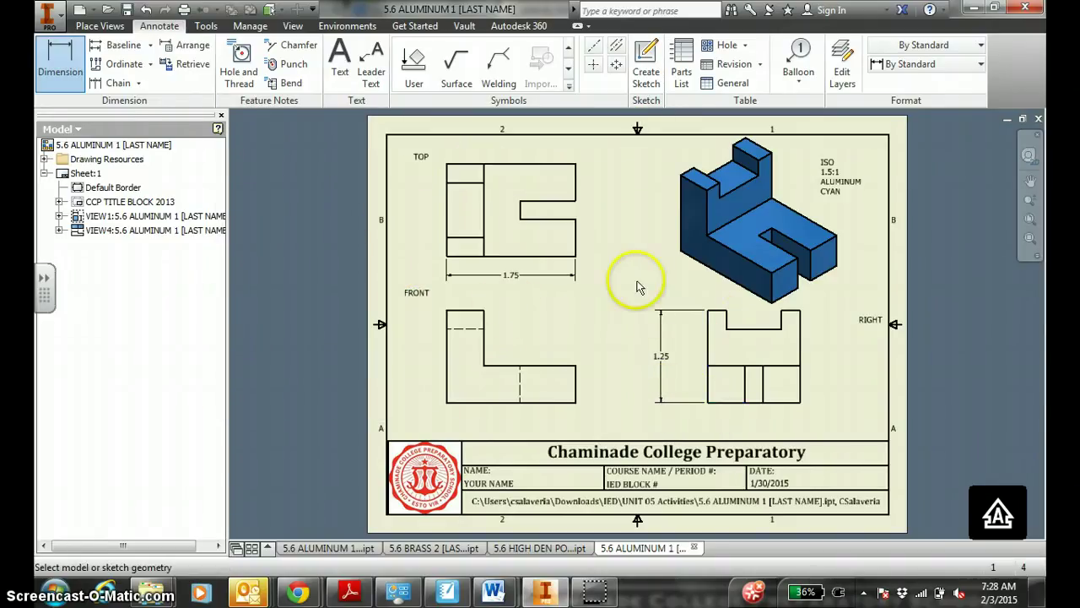
{"action": "left_click", "coordinate": [578, 255]}
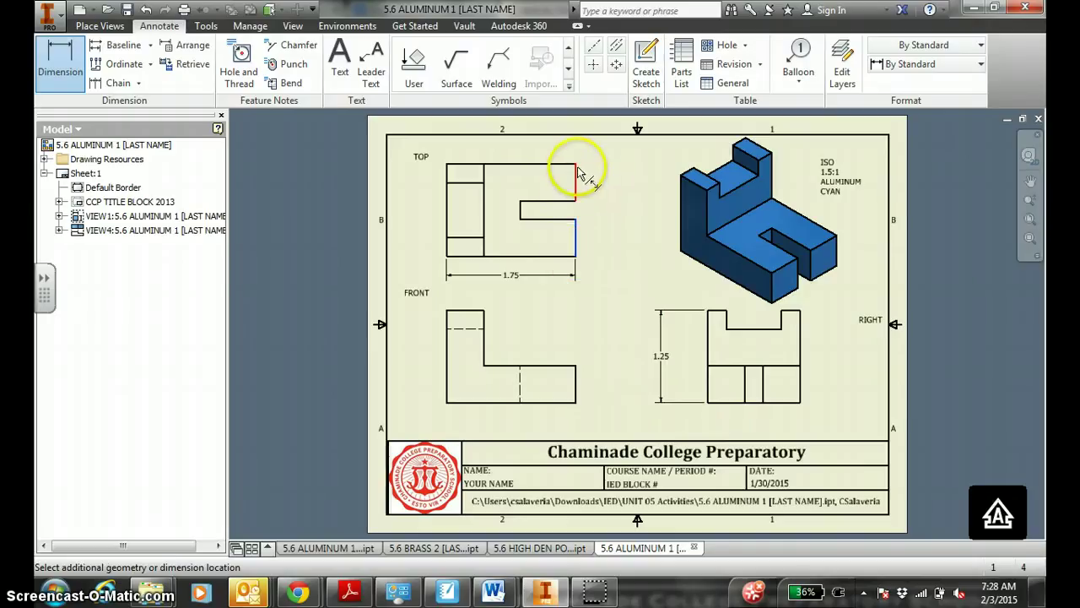
{"action": "left_click", "coordinate": [623, 192]}
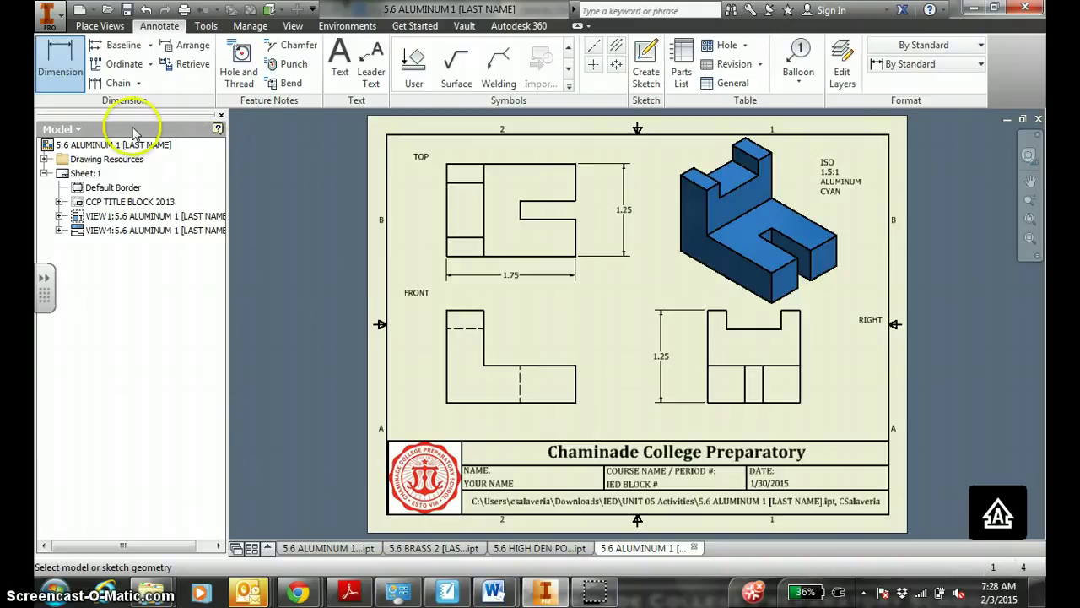
- Dimension both notch edges from the lower edge of the top view, stacking the two dimensions on its left side
{"action": "left_click", "coordinate": [60, 61]}
{"action": "left_click", "coordinate": [448, 256]}
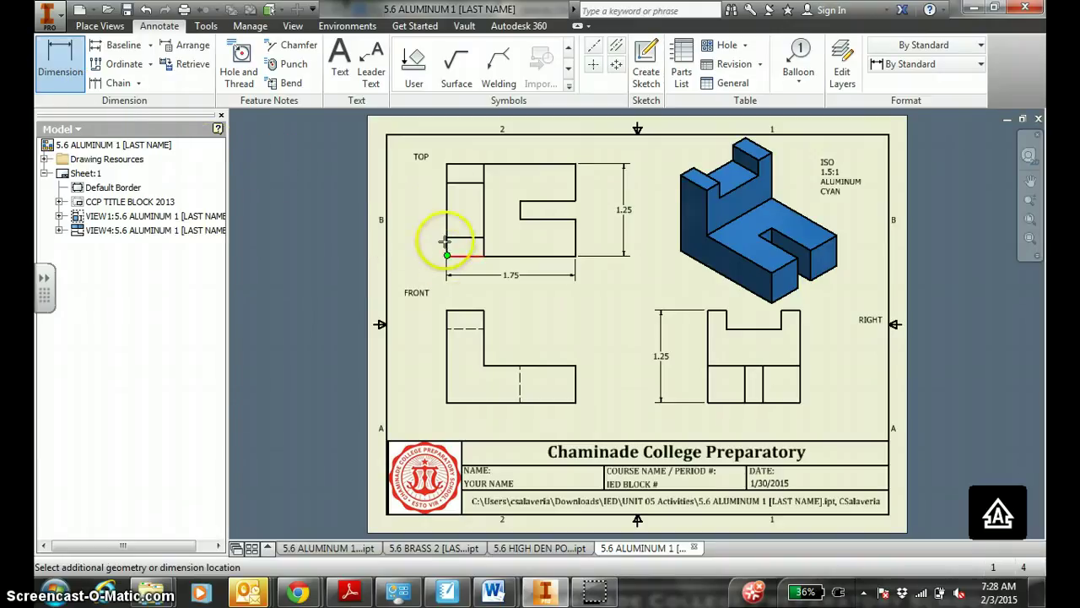
{"action": "left_click", "coordinate": [460, 181]}
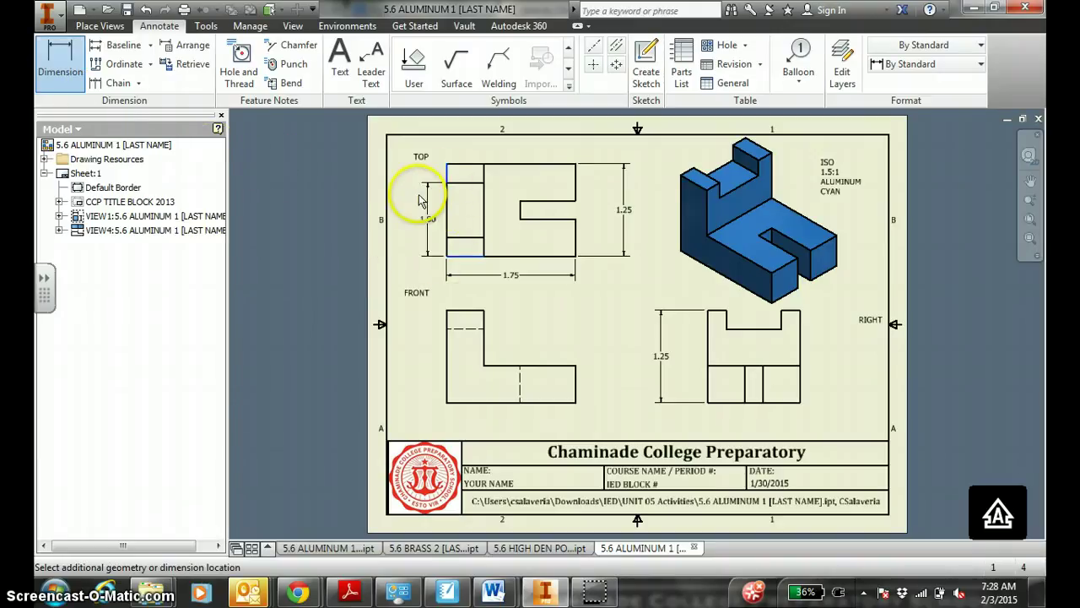
{"action": "left_click", "coordinate": [444, 243]}
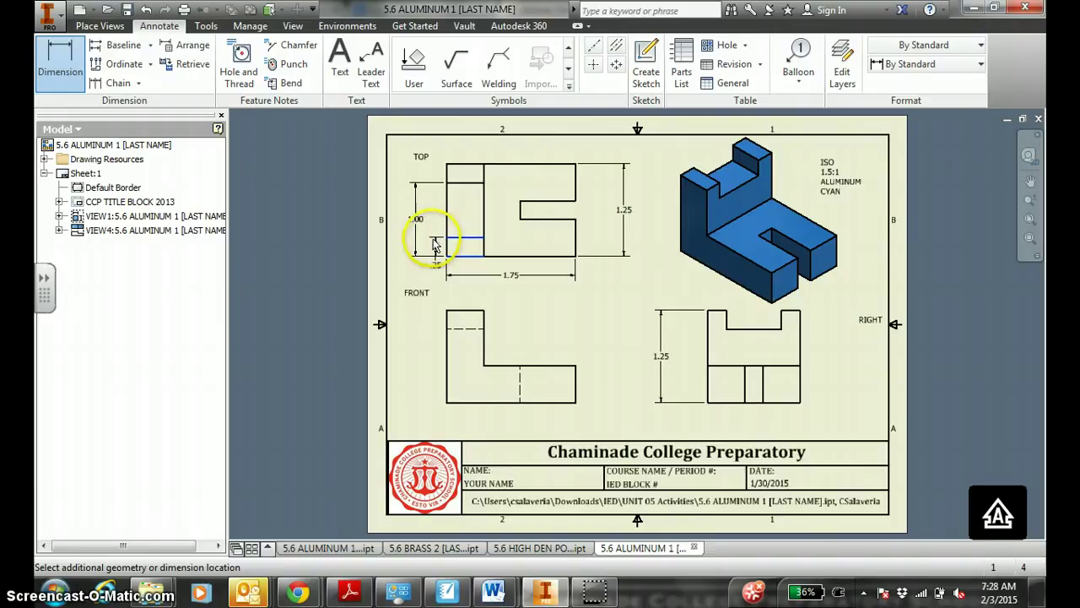
{"action": "left_click", "coordinate": [433, 244]}
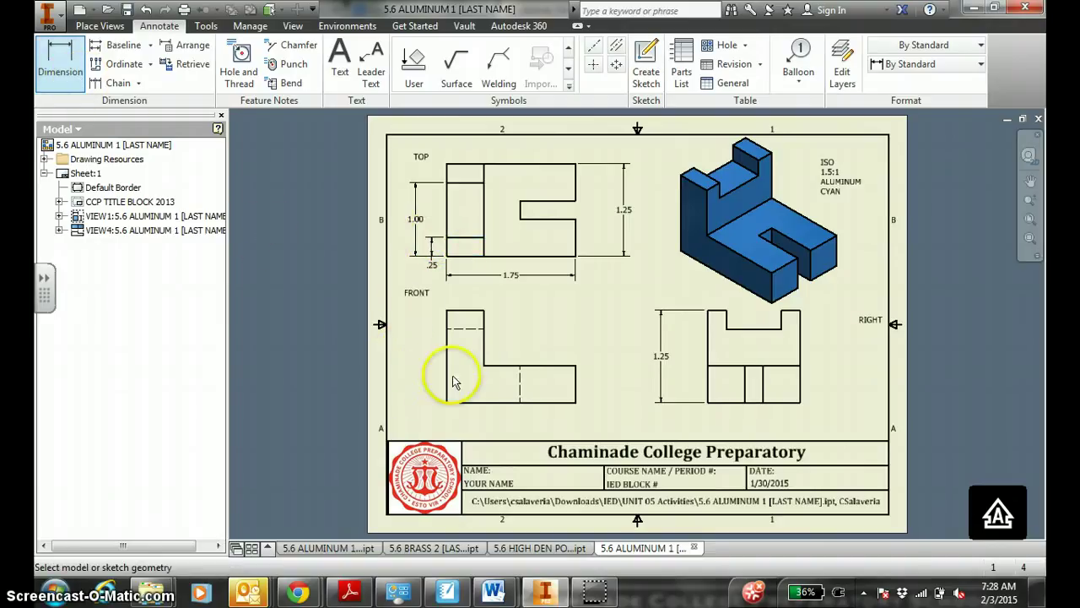
- Dimension the horizontal distance from the front view's left edge to the hidden slot line, placed below the view
{"action": "left_click", "coordinate": [447, 404]}
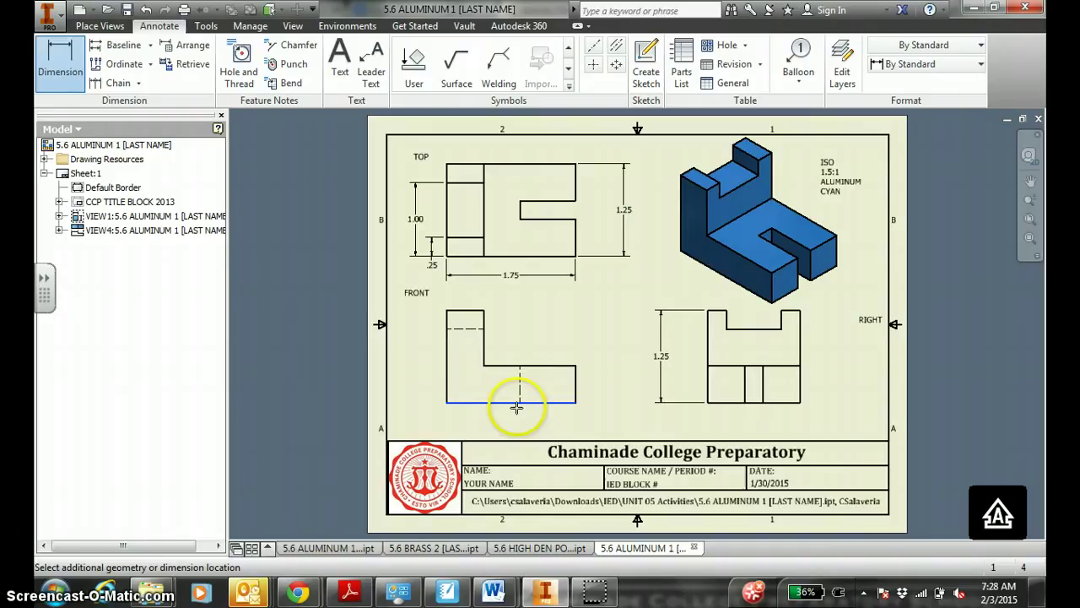
{"action": "left_click", "coordinate": [521, 403]}
{"action": "left_click", "coordinate": [517, 426]}
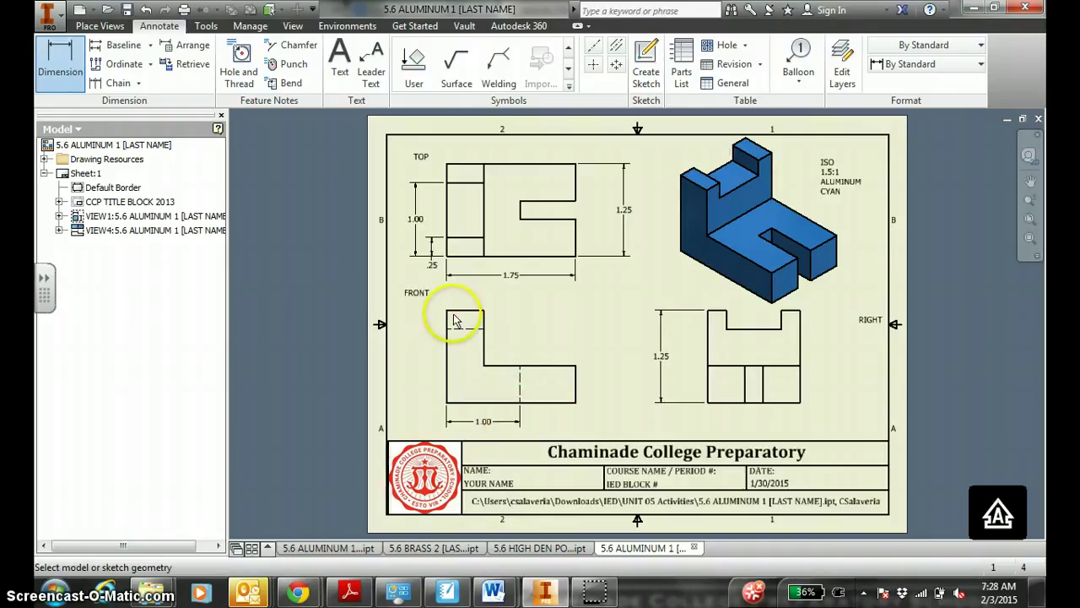
- Dimension the width of the upright's top edge above the front view
{"action": "left_click", "coordinate": [448, 312]}
{"action": "left_click", "coordinate": [482, 310]}
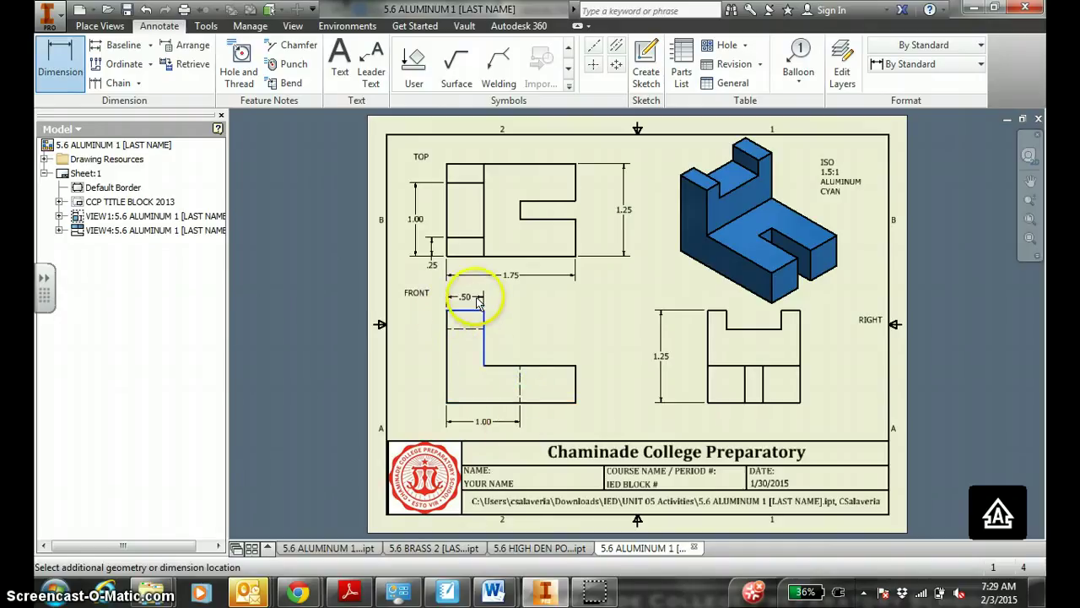
{"action": "left_click", "coordinate": [470, 297]}
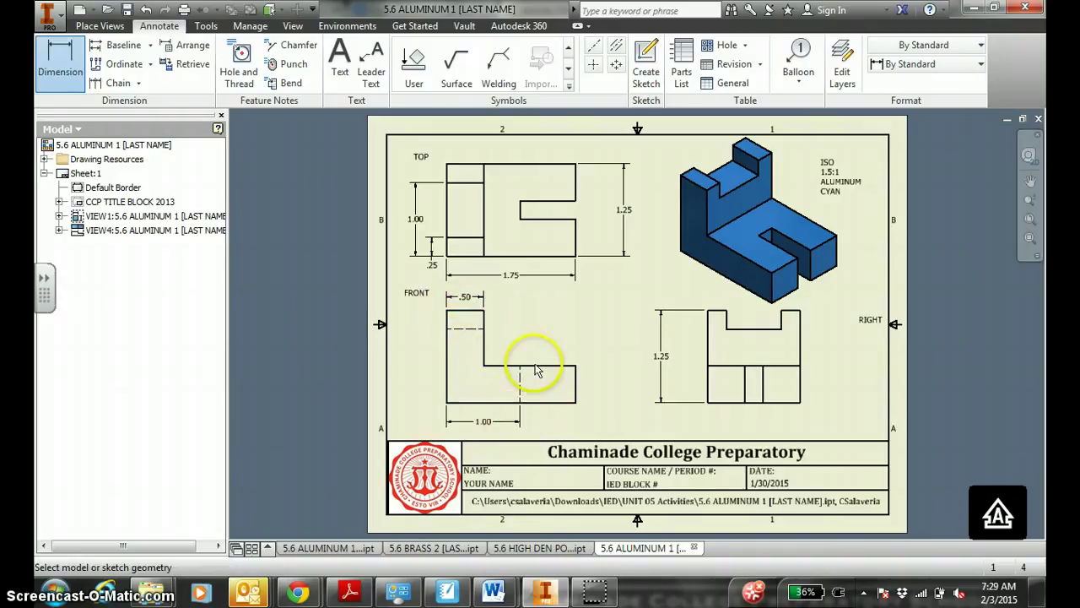
- Dimension the slot's length in the top view and move the dimension text outside the slot to its right
{"action": "left_click", "coordinate": [575, 220]}
{"action": "left_click", "coordinate": [520, 219]}
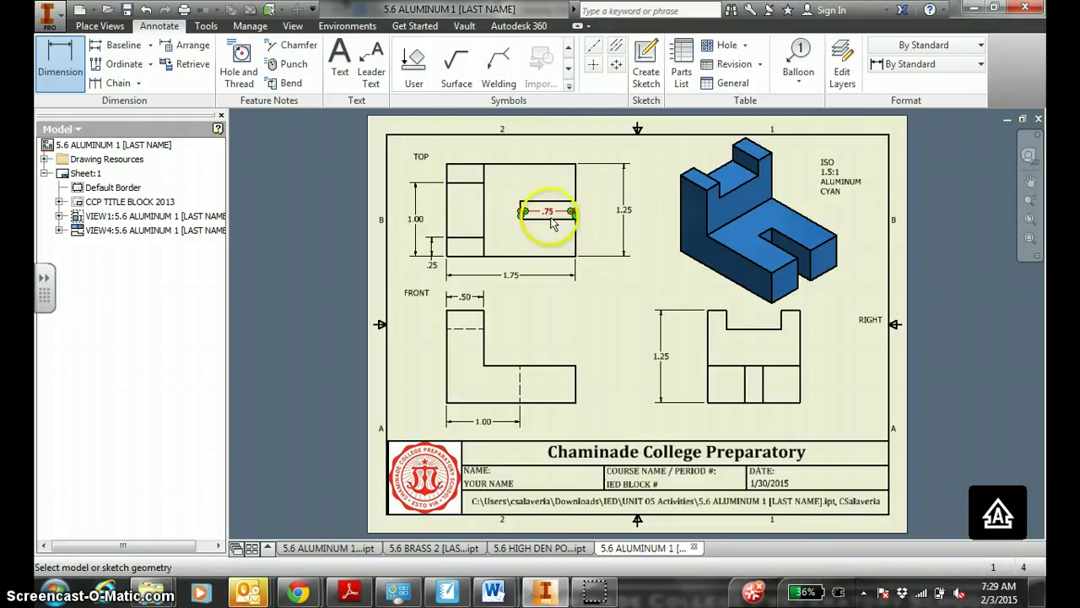
{"action": "left_click", "coordinate": [549, 213]}
{"action": "key", "text": "Escape"}
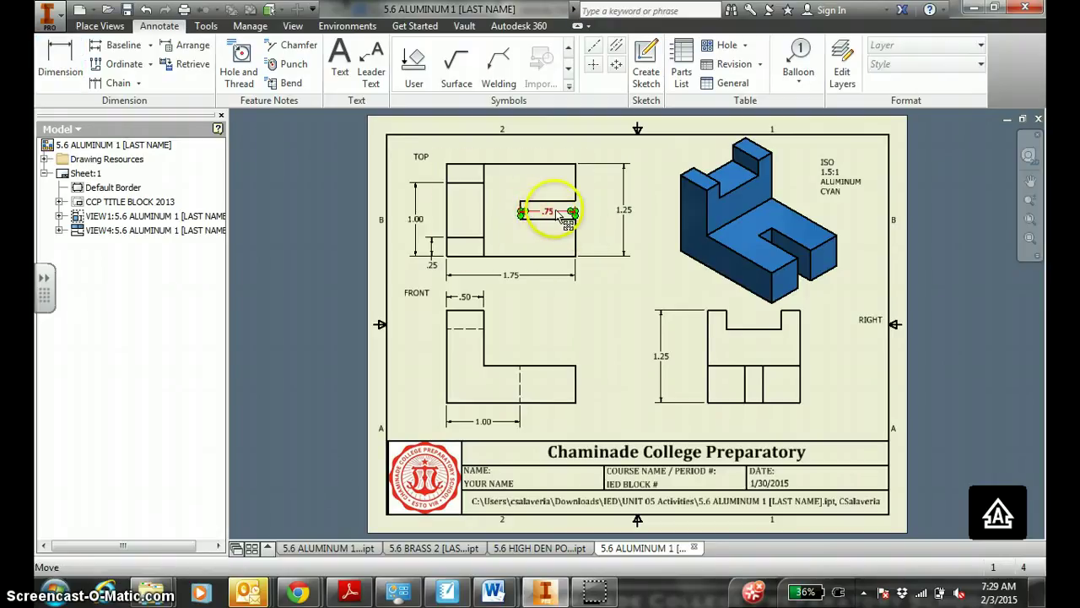
{"action": "left_click_drag", "start_coordinate": [555, 209], "coordinate": [602, 212]}
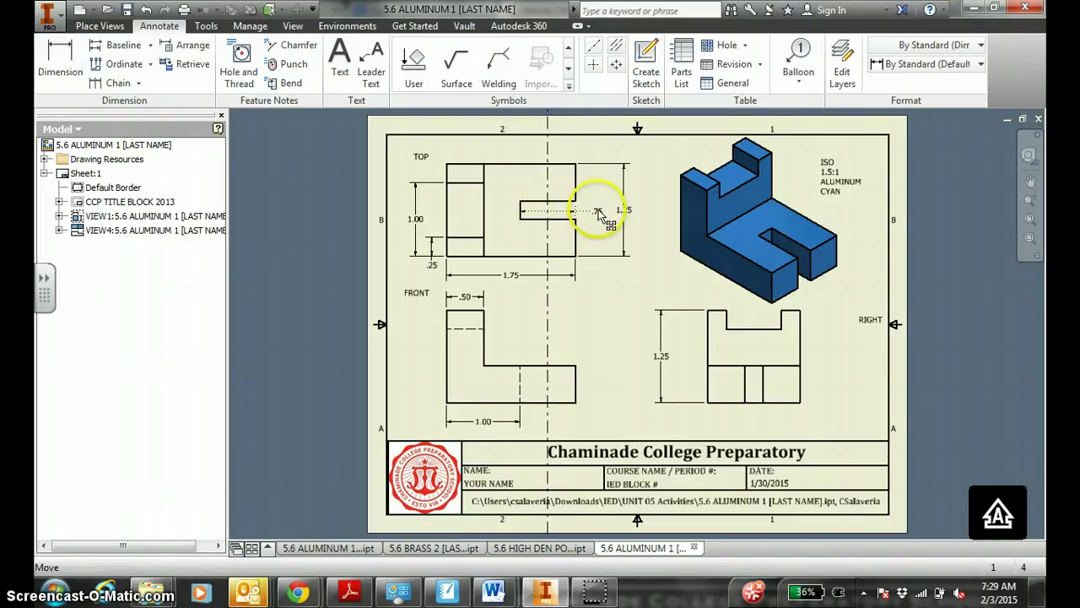
{"action": "left_click", "coordinate": [616, 331]}
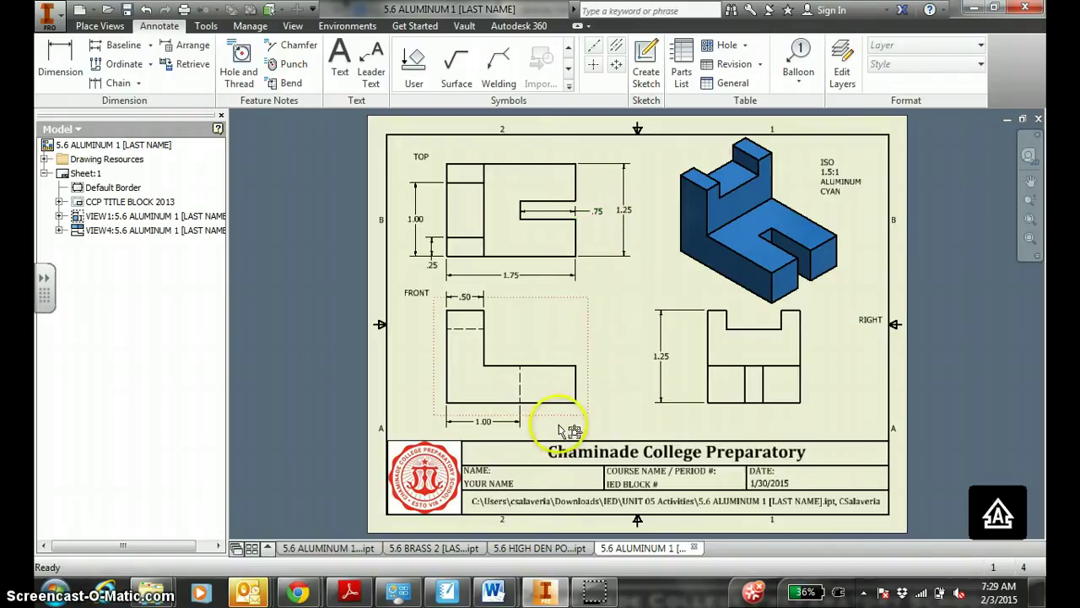
- Delete the horizontal dimension below the front view
{"action": "left_click", "coordinate": [494, 422]}
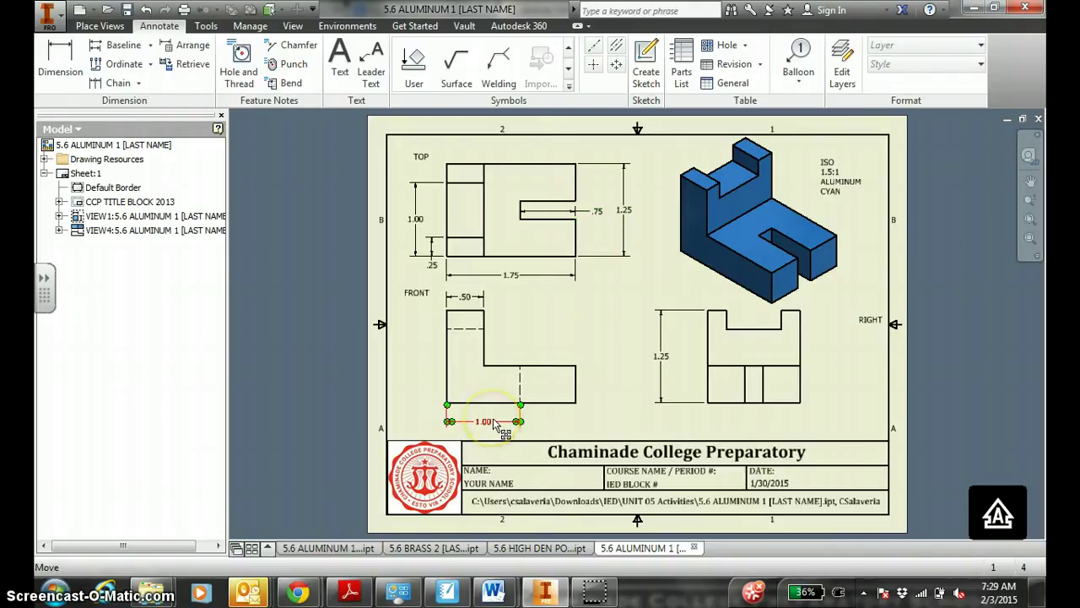
{"action": "key", "text": "Delete"}
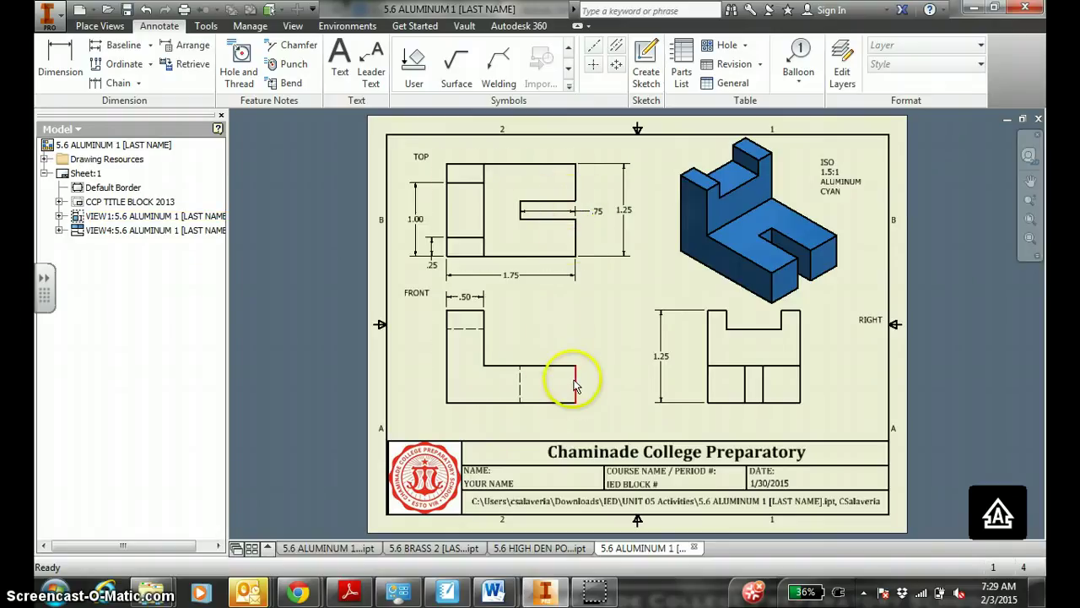
{"action": "left_click", "coordinate": [699, 405]}
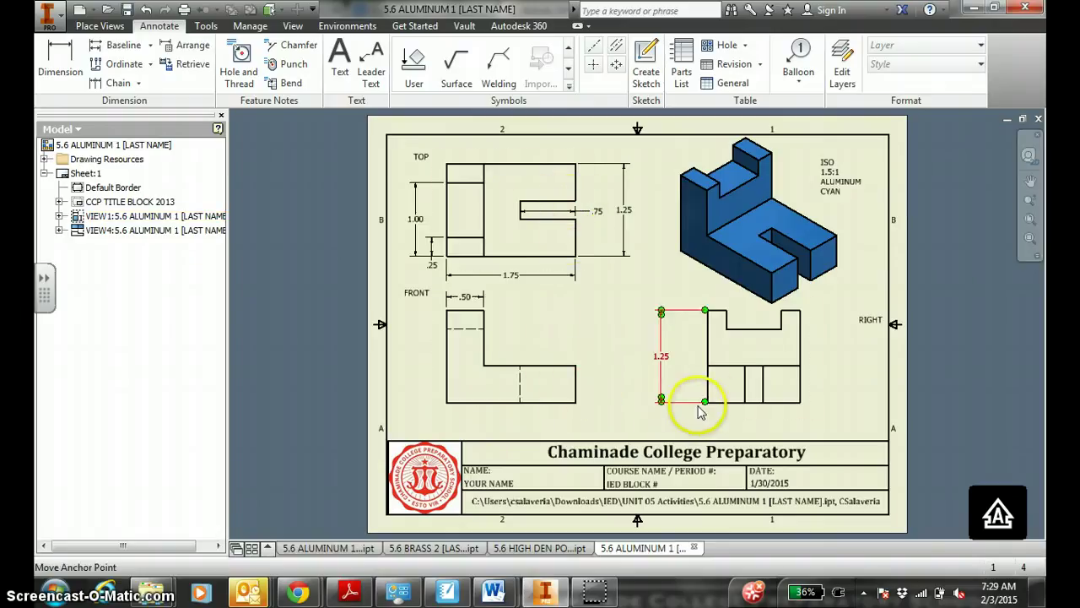
{"action": "left_click", "coordinate": [694, 413]}
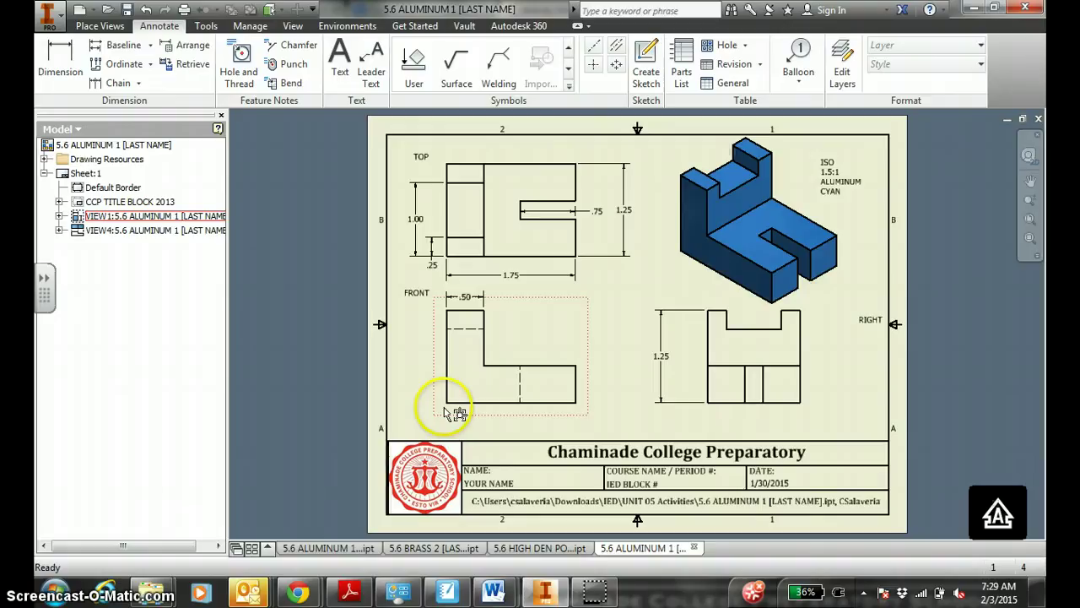
- Move the front view down slightly and dimension the height of its base at the right end
{"action": "left_click_drag", "start_coordinate": [446, 412], "coordinate": [448, 419]}
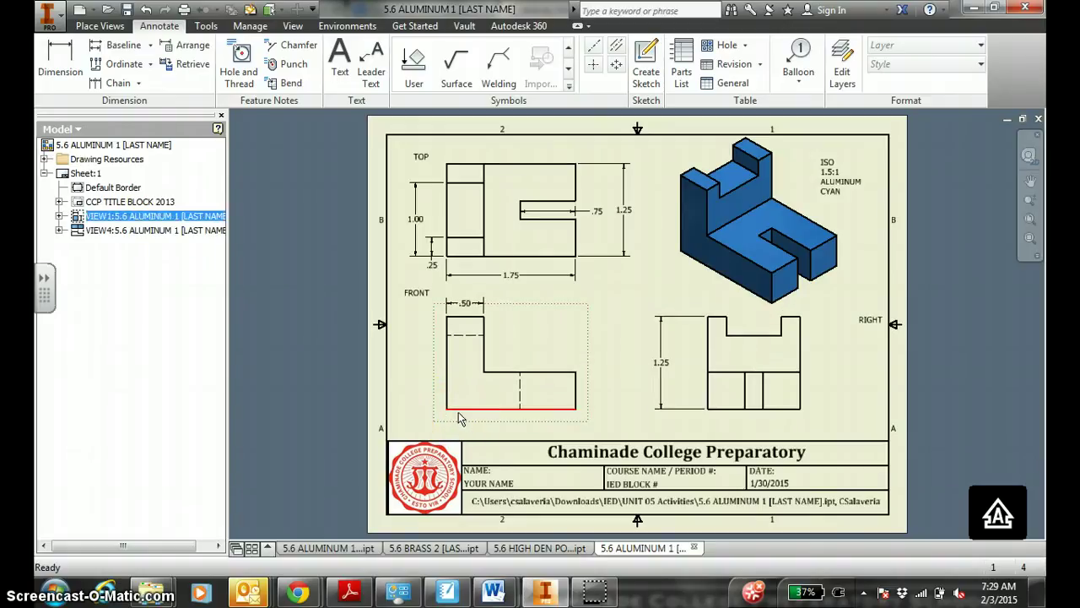
{"action": "left_click", "coordinate": [59, 59]}
{"action": "left_click", "coordinate": [576, 382]}
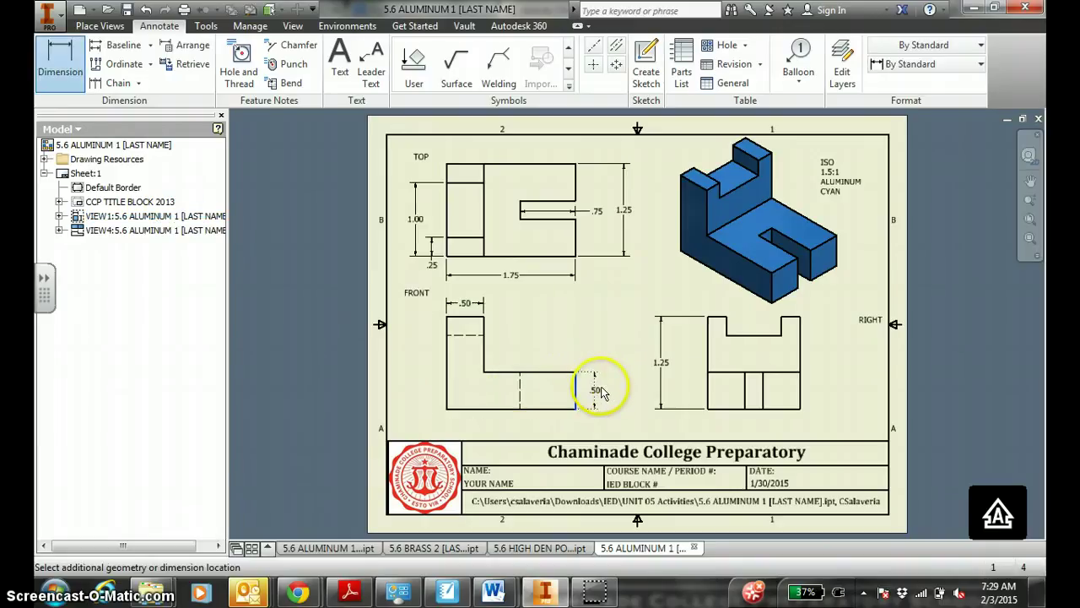
{"action": "left_click", "coordinate": [602, 391]}
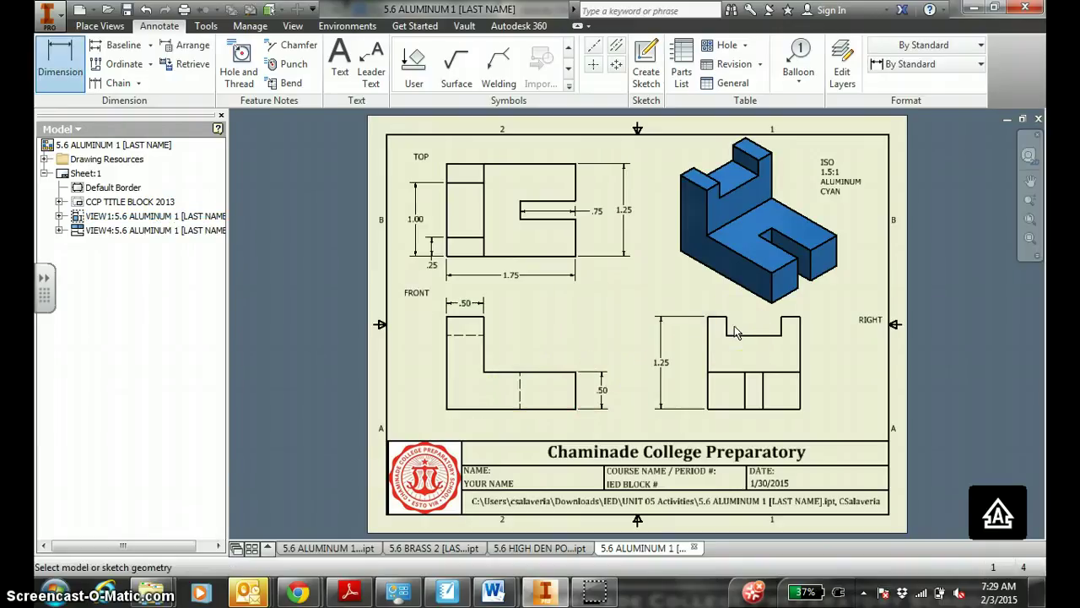
- Dimension the depth of the notch at the upper edge of the right view
{"action": "left_click", "coordinate": [727, 319]}
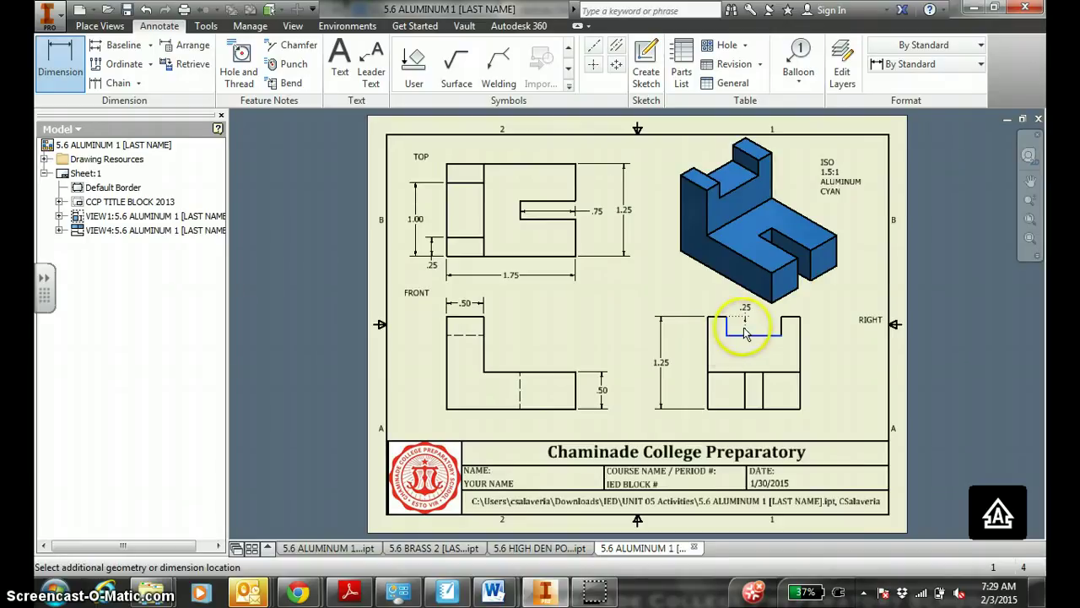
{"action": "left_click", "coordinate": [741, 331]}
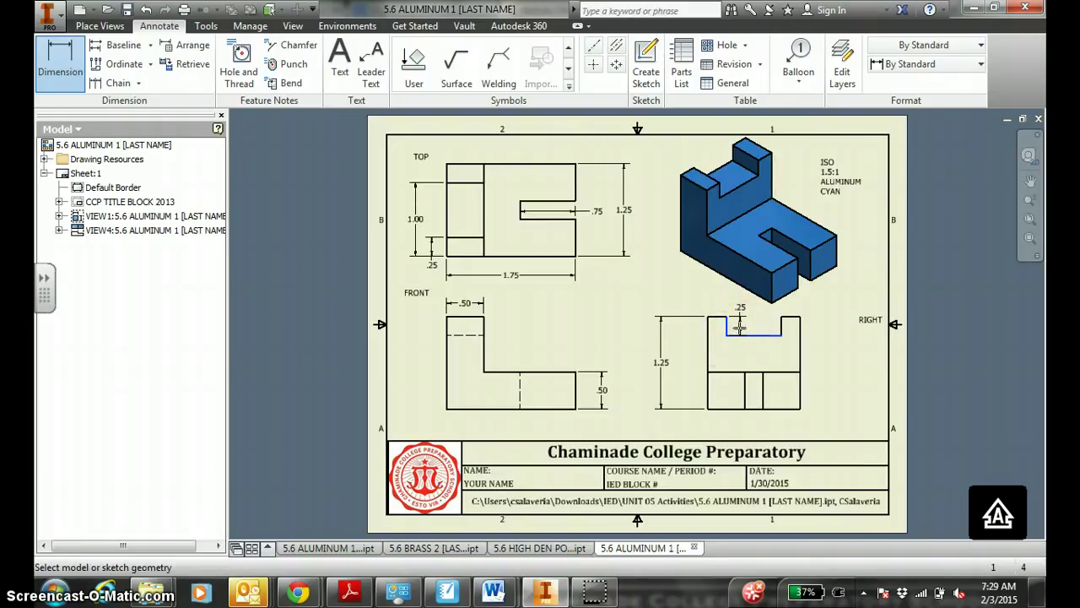
{"action": "left_click", "coordinate": [607, 443]}
{"action": "left_click", "coordinate": [622, 434]}
{"action": "mouse_move", "coordinate": [624, 434]}
{"action": "left_mouse_down"}
{"action": "mouse_move", "coordinate": [723, 357]}
{"action": "mouse_move", "coordinate": [731, 318]}
{"action": "mouse_move", "coordinate": [692, 369]}
{"action": "mouse_move", "coordinate": [683, 364]}
{"action": "left_mouse_up"}
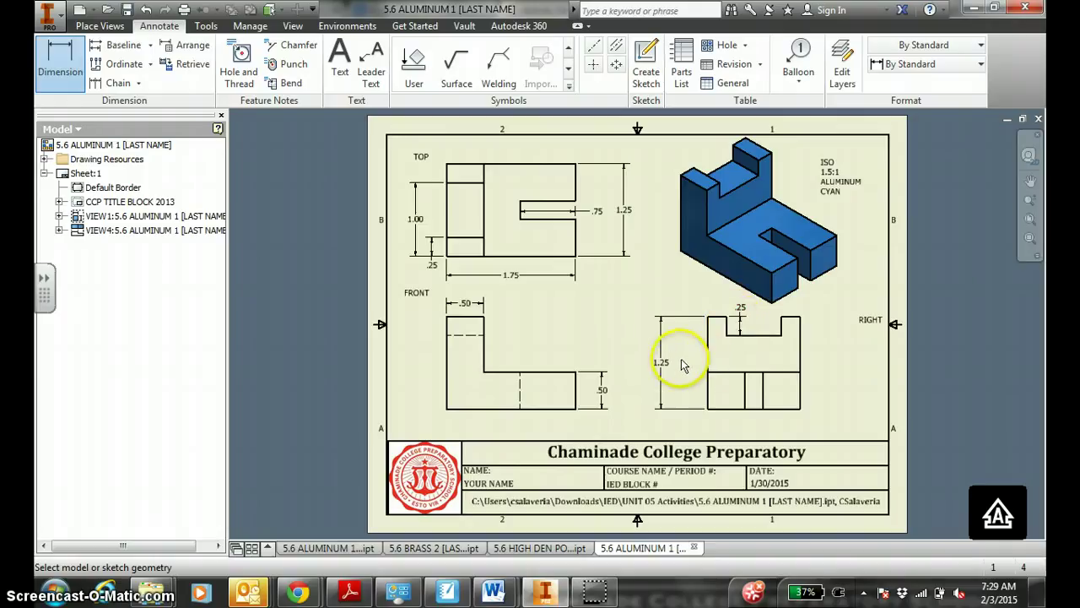
- Save the drawing as 5.6 ALUMINUM 1 [LAST NAME] in the Inventor drawing format in the UNIT 05 Activities folder
{"action": "left_click", "coordinate": [126, 12]}
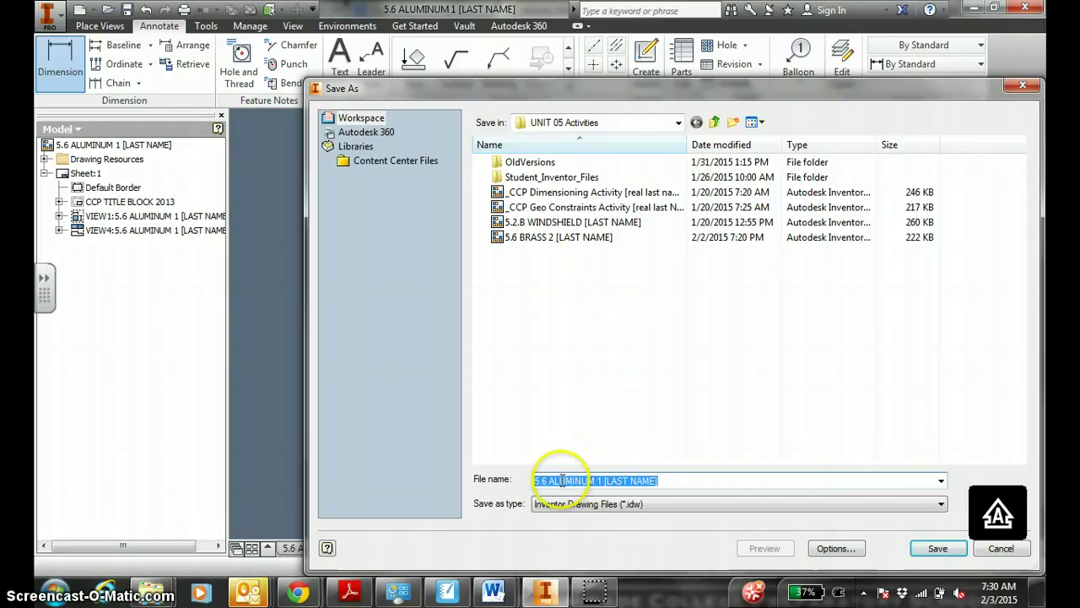
{"action": "left_click", "coordinate": [936, 548]}
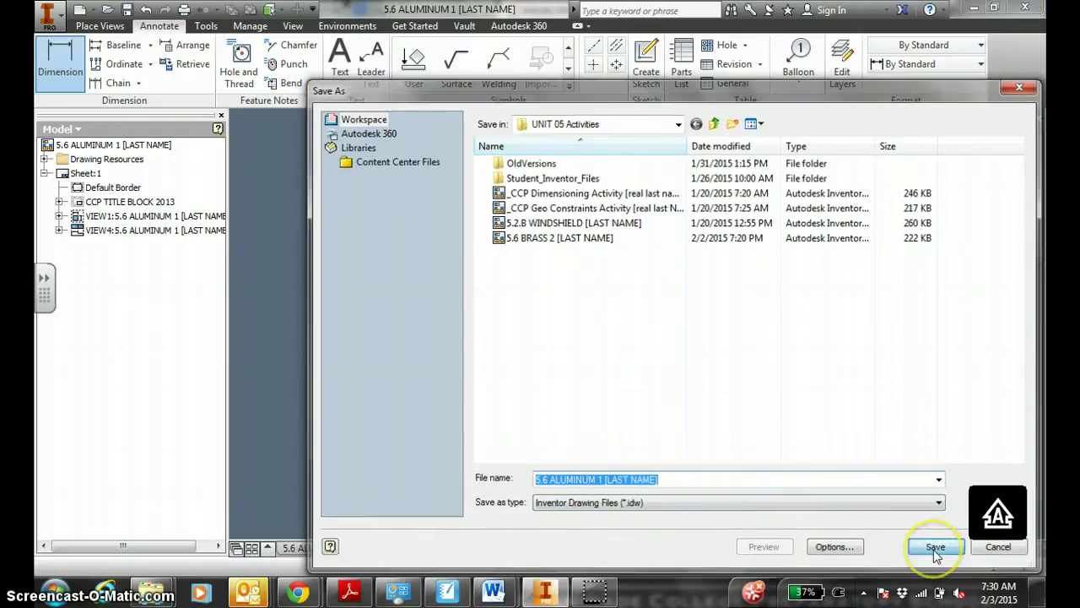
{"action": "left_click", "coordinate": [52, 14]}
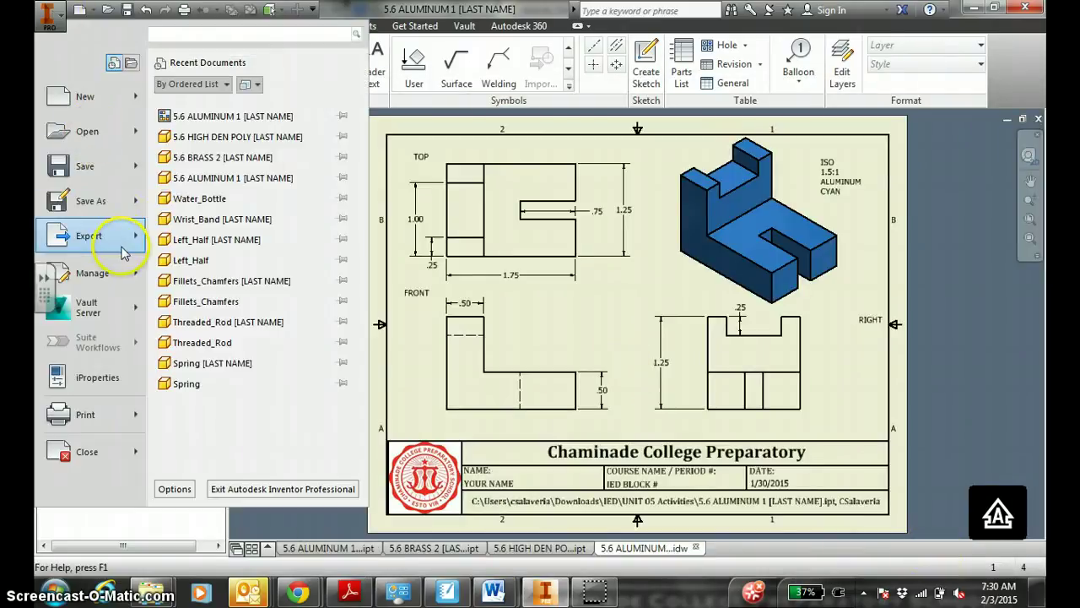
{"action": "mouse_move", "coordinate": [118, 243]}
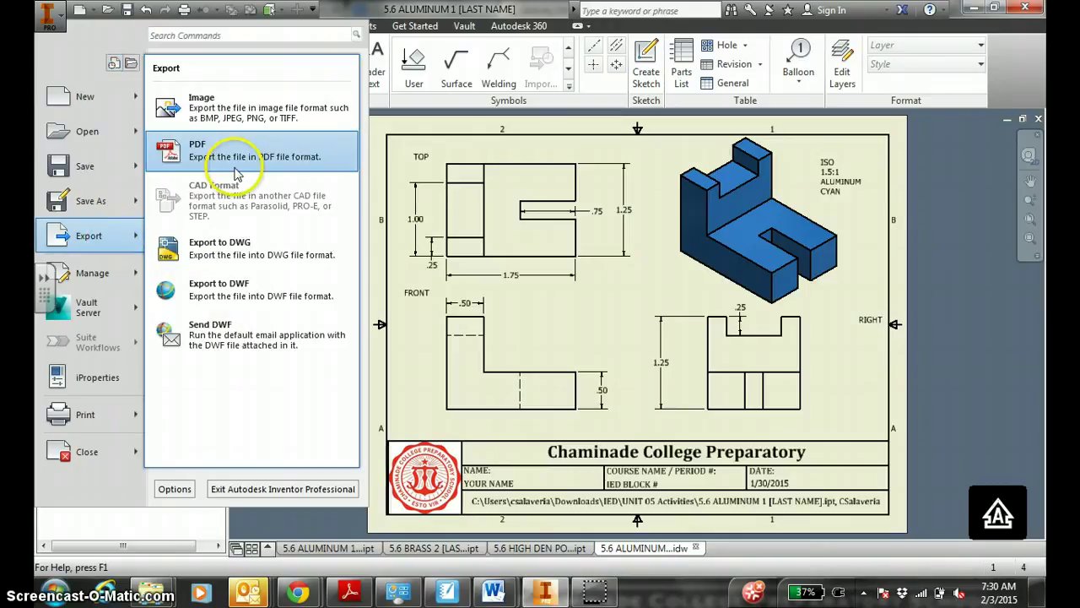
{"action": "left_click", "coordinate": [408, 171]}
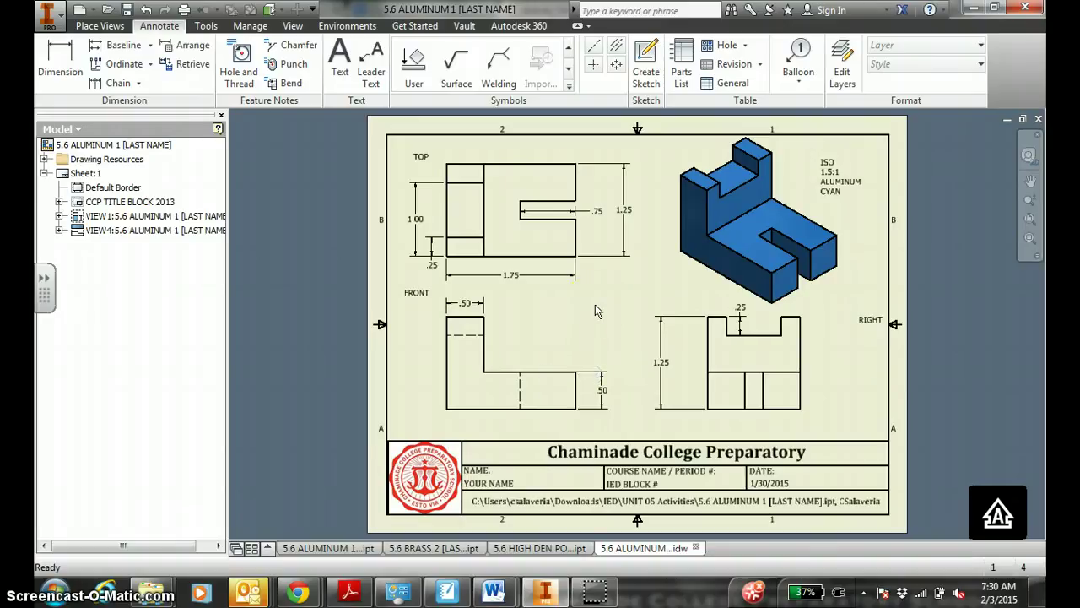
{"action": "left_click", "coordinate": [56, 58]}
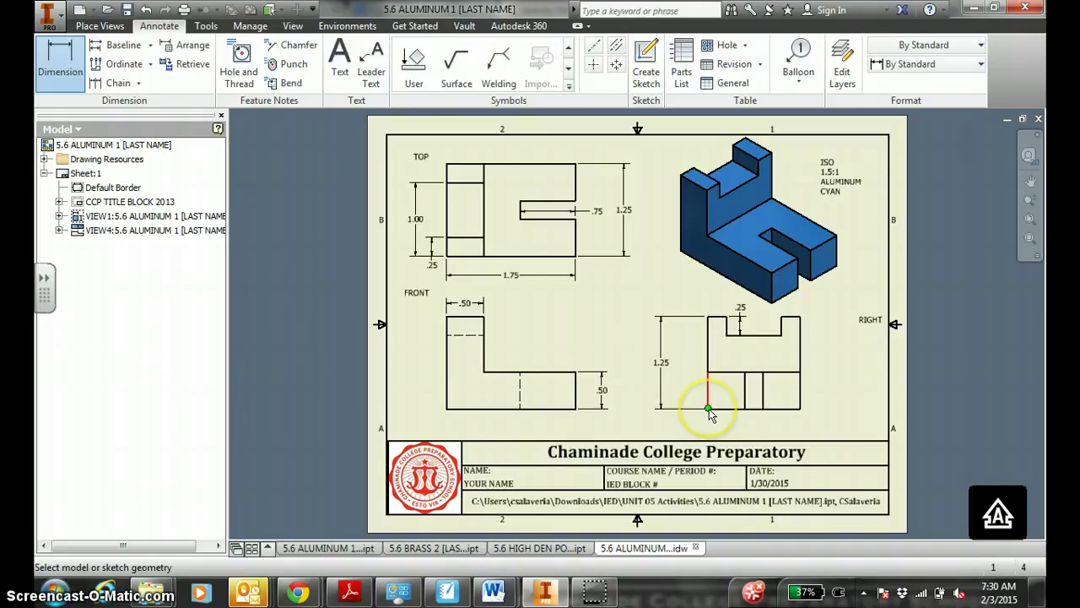
{"action": "left_click", "coordinate": [709, 408]}
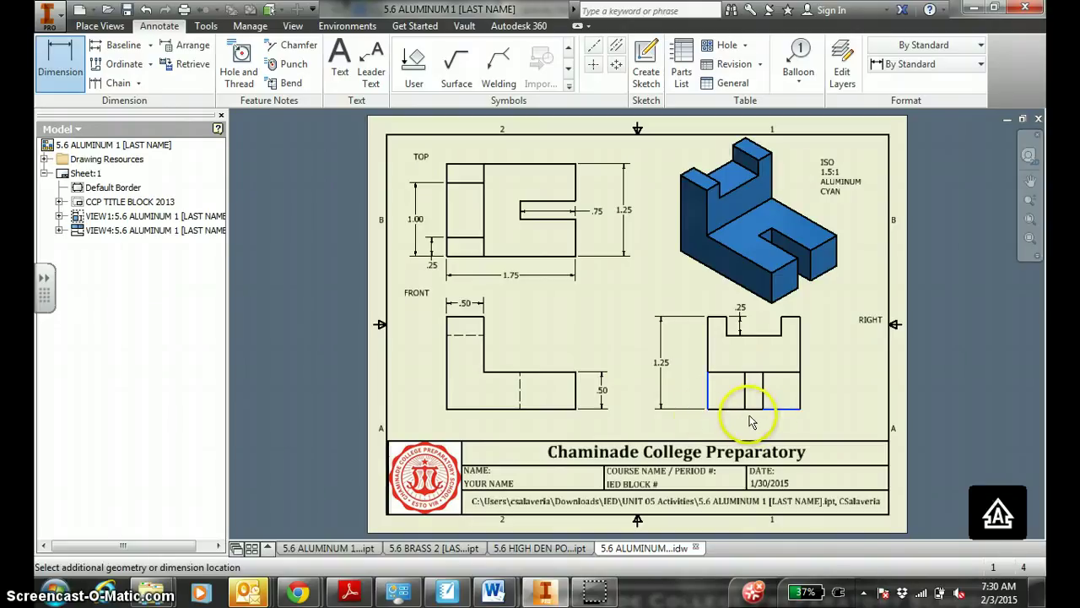
{"action": "left_click", "coordinate": [763, 399]}
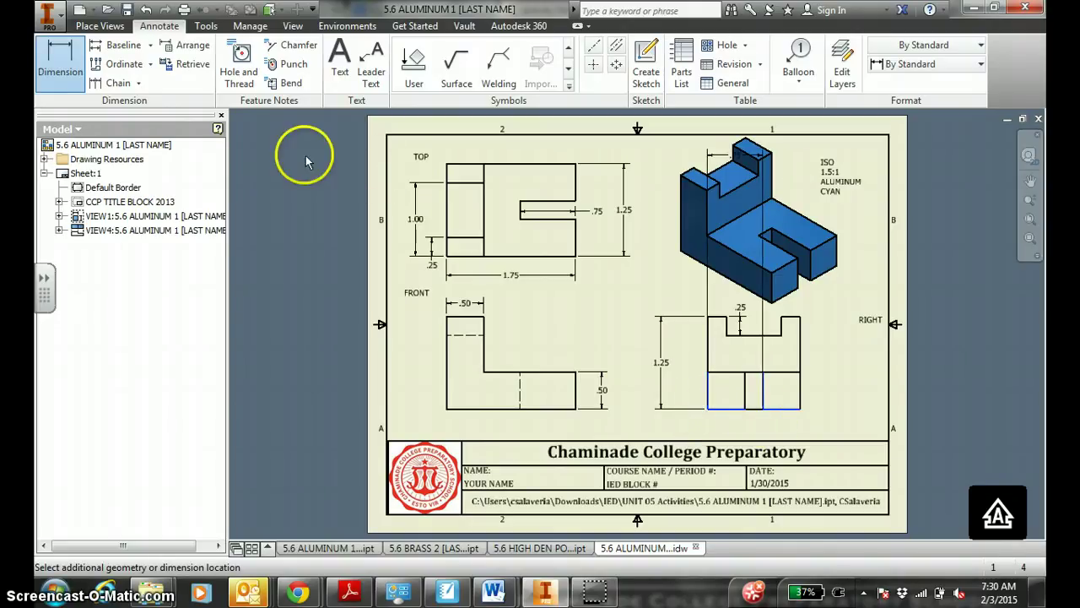
- Below the right view, dimension the distances from its left edge to the far and near edges of the slot
{"action": "left_click", "coordinate": [59, 52]}
{"action": "left_click", "coordinate": [718, 410]}
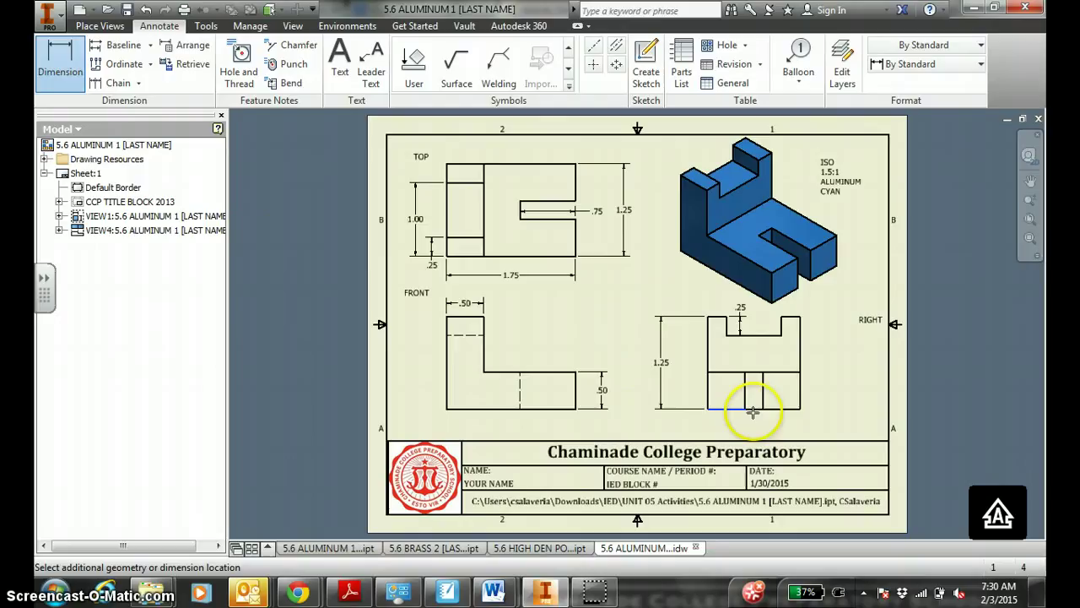
{"action": "left_click", "coordinate": [743, 427]}
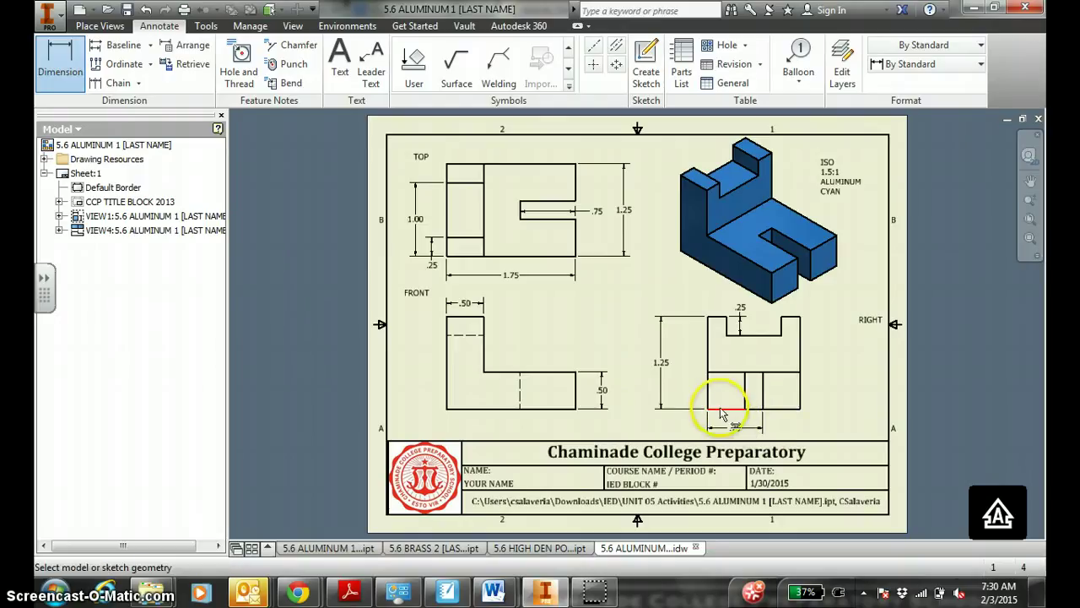
{"action": "left_click", "coordinate": [721, 410]}
{"action": "left_click", "coordinate": [724, 419]}
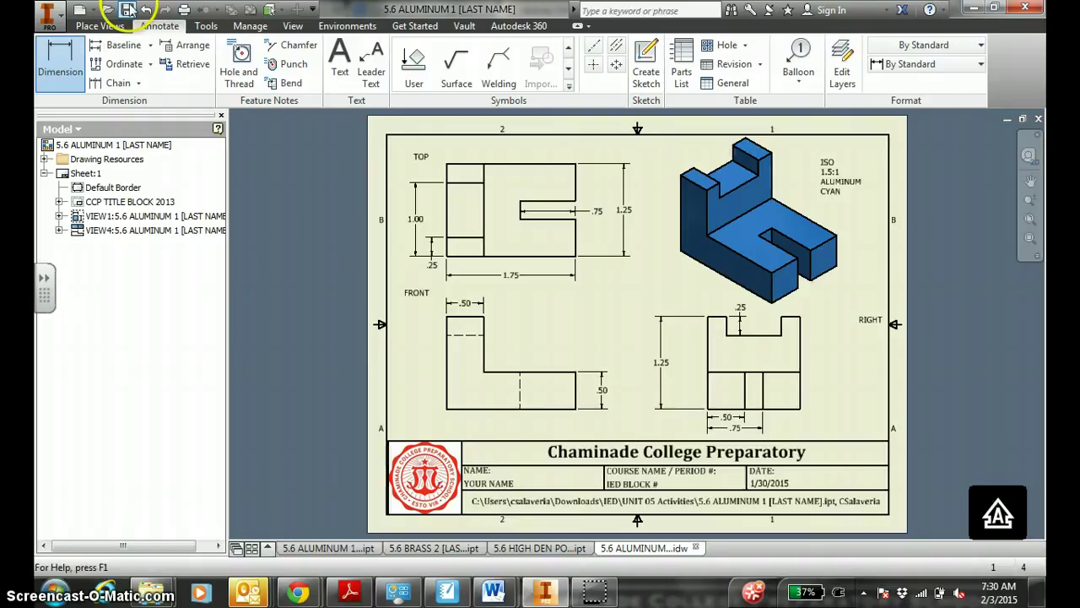
- Export the aluminum drawing as a PDF named 5.6 ALUMINUM 1 [LAST NAME] and close the PDF once it opens
{"action": "left_click", "coordinate": [49, 14]}
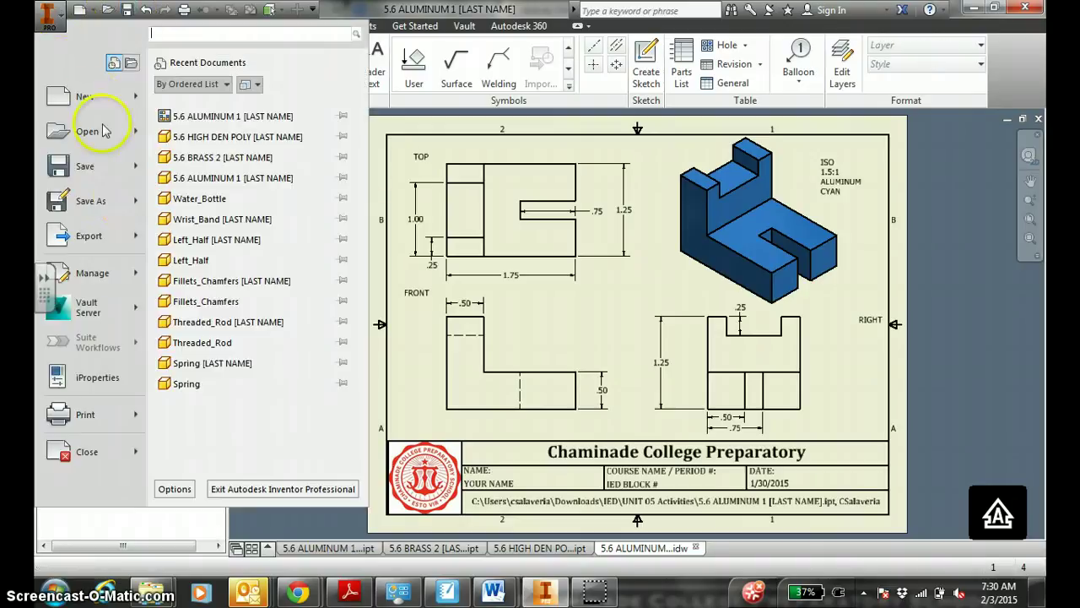
{"action": "mouse_move", "coordinate": [88, 236]}
{"action": "left_click", "coordinate": [245, 148]}
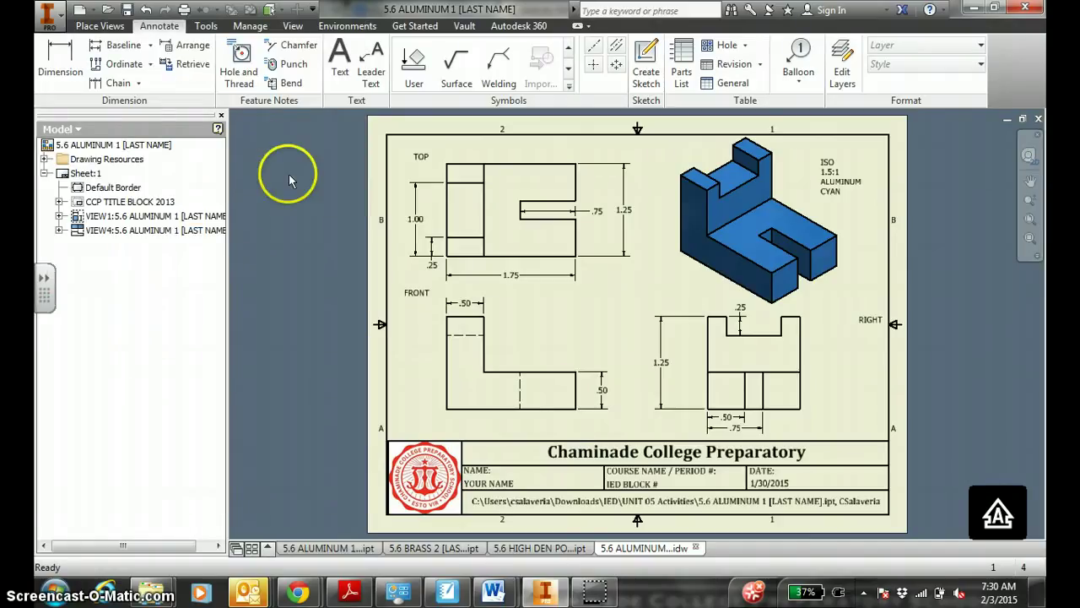
{"action": "left_click", "coordinate": [934, 546]}
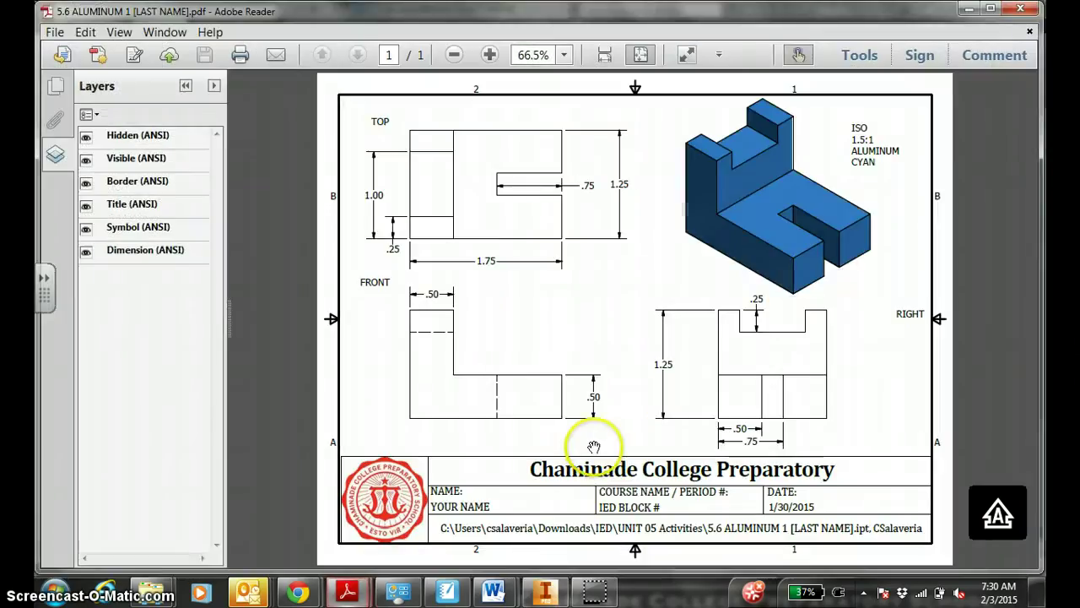
{"action": "left_click", "coordinate": [1029, 30]}
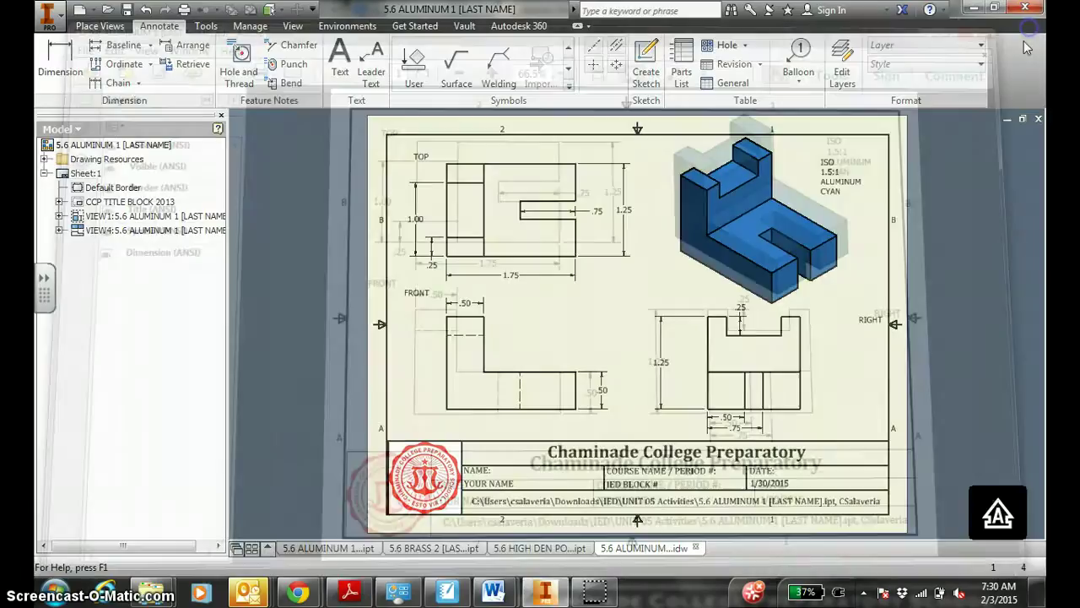
- Switch to the 5.6 BRASS 2 part and start a new drawing from the CCP TITLE BLOCK 2013.idw template
{"action": "left_click", "coordinate": [426, 548]}
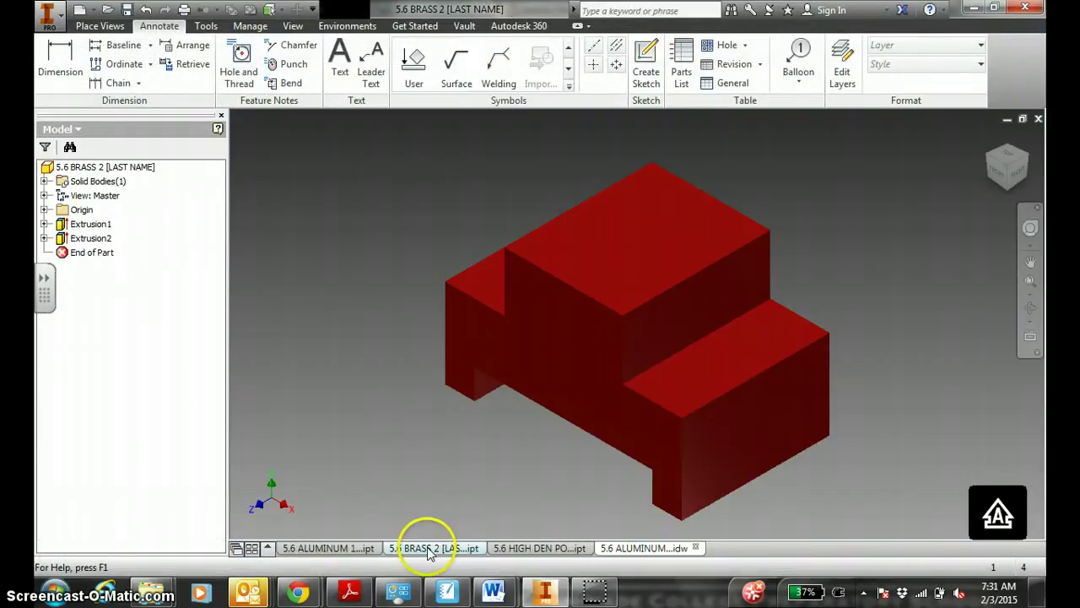
{"action": "left_click", "coordinate": [80, 9]}
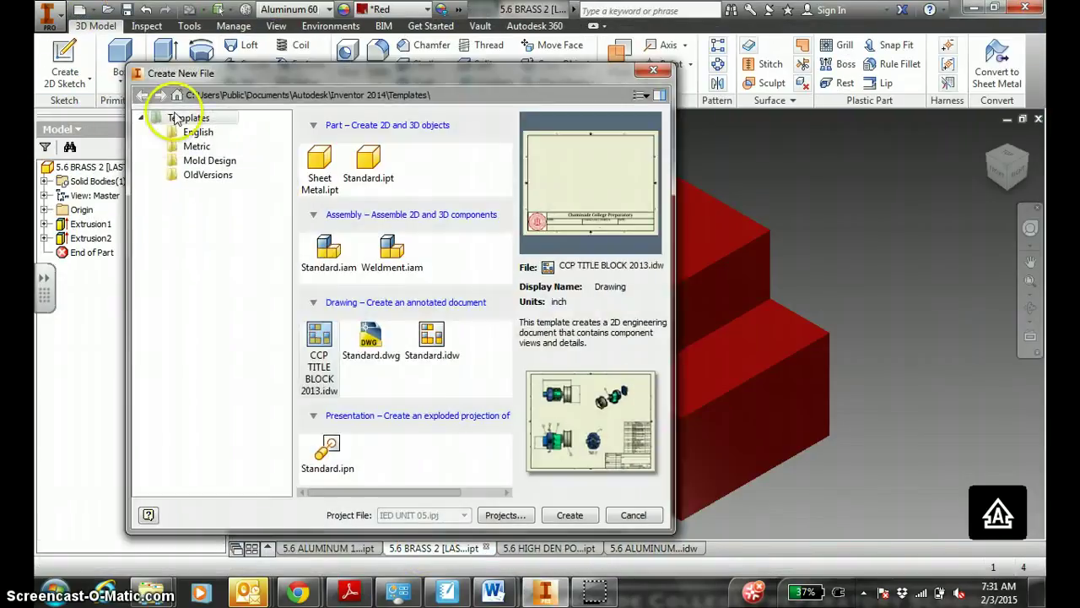
{"action": "double_click", "coordinate": [321, 361]}
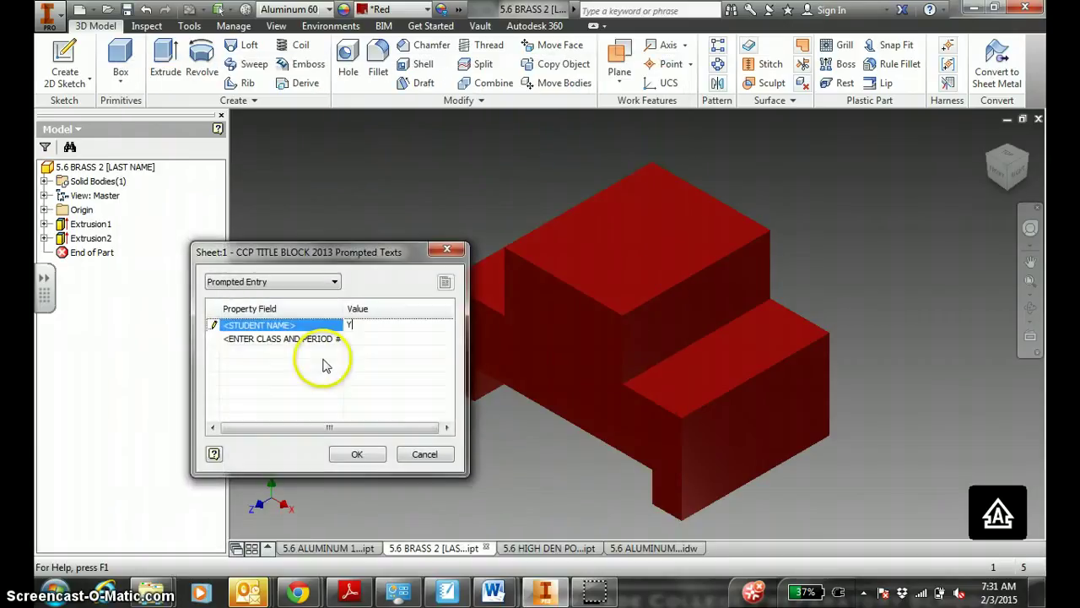
- Fill in the title block with YOUR NAME as student name and IED BLOCK # as class, and accept the style conflict notice
{"action": "key", "text": "Return"}
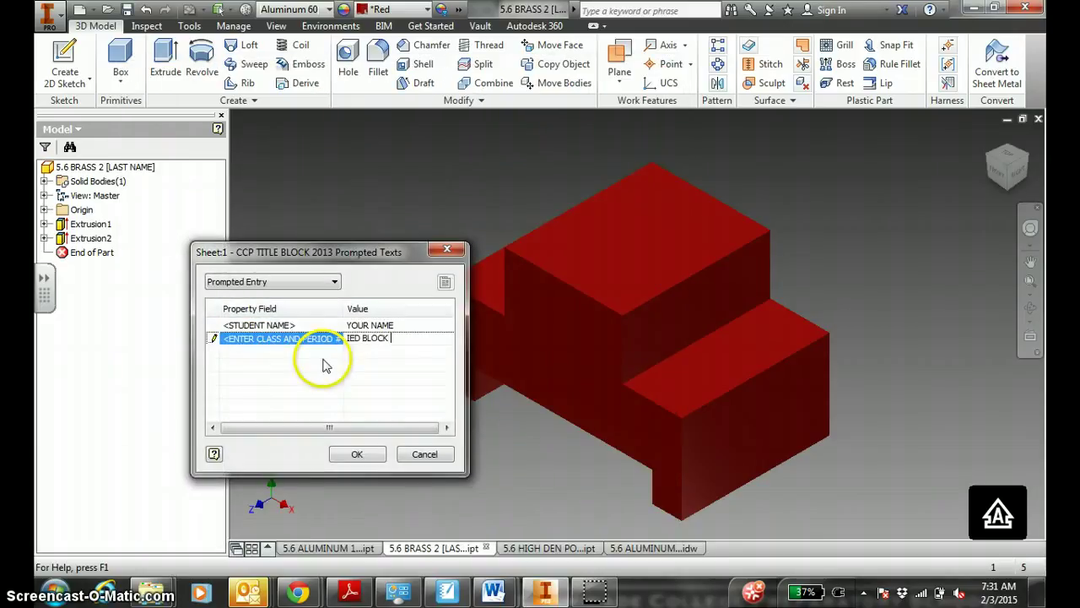
{"action": "left_click", "coordinate": [351, 454]}
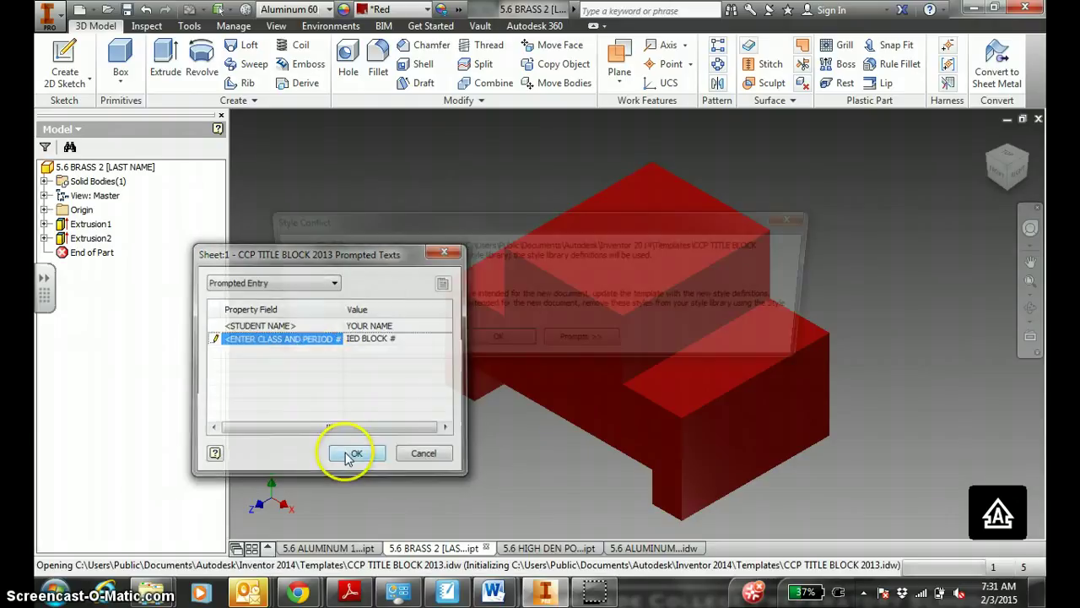
{"action": "left_click", "coordinate": [531, 348]}
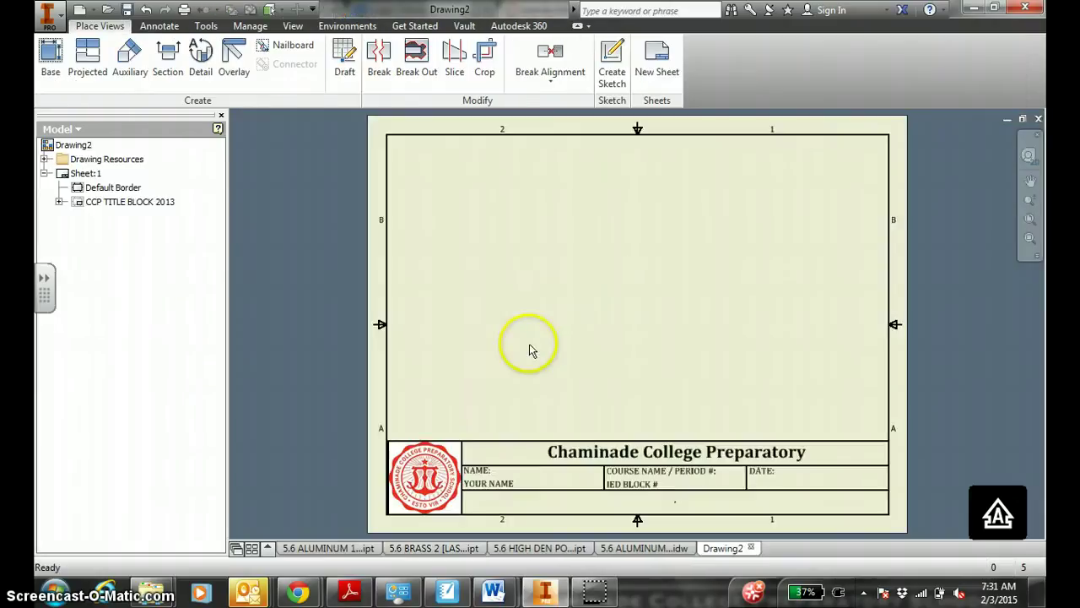
- Place a front base view of the brass part and project its top, right and isometric views onto the sheet
{"action": "left_click", "coordinate": [51, 54]}
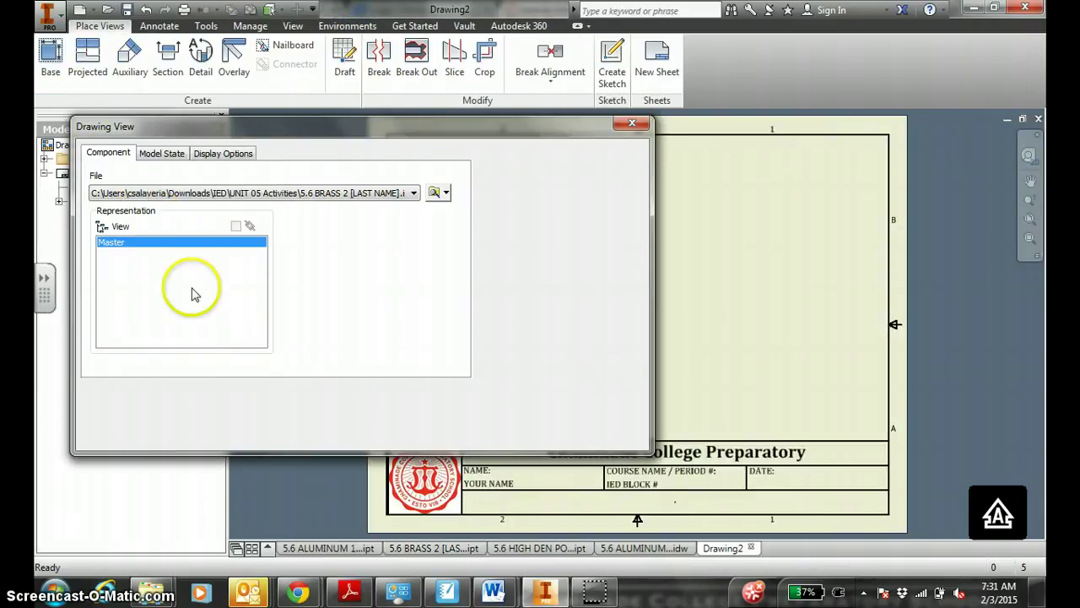
{"action": "mouse_move", "coordinate": [450, 129]}
{"action": "left_mouse_down"}
{"action": "mouse_move", "coordinate": [386, 120]}
{"action": "mouse_move", "coordinate": [179, 140]}
{"action": "left_mouse_up"}
{"action": "left_click", "coordinate": [518, 356]}
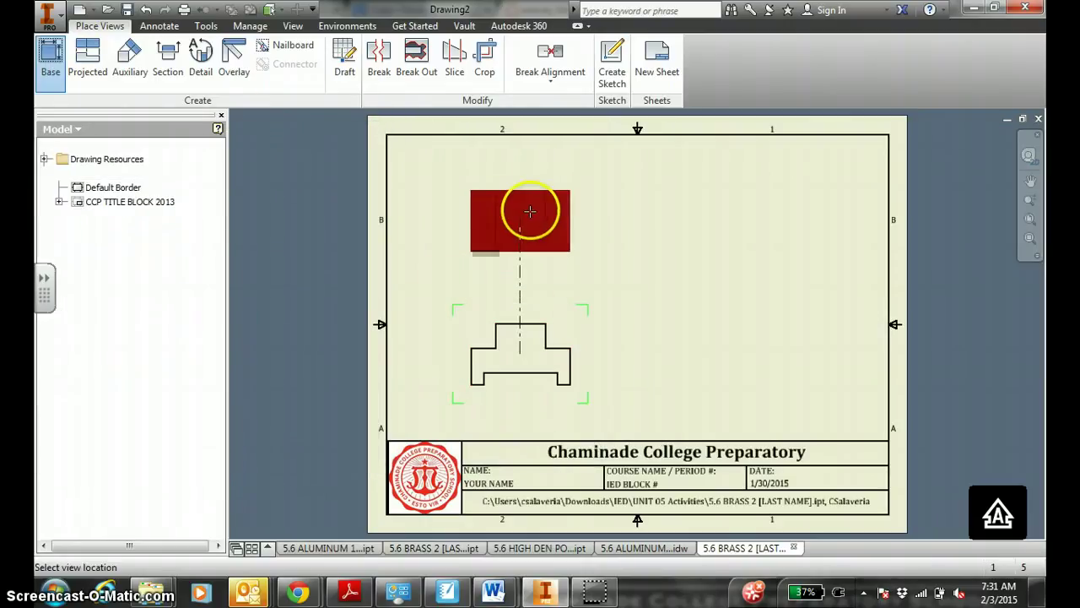
{"action": "left_click", "coordinate": [529, 209]}
{"action": "left_click", "coordinate": [796, 341]}
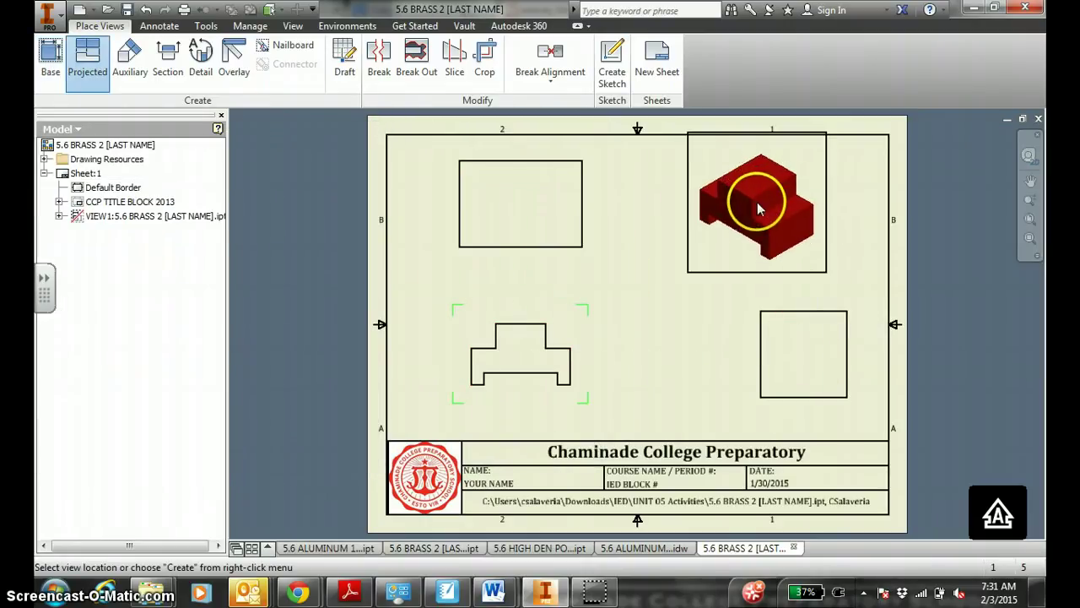
{"action": "left_click", "coordinate": [755, 204]}
{"action": "right_click", "coordinate": [751, 203]}
{"action": "left_click", "coordinate": [806, 201]}
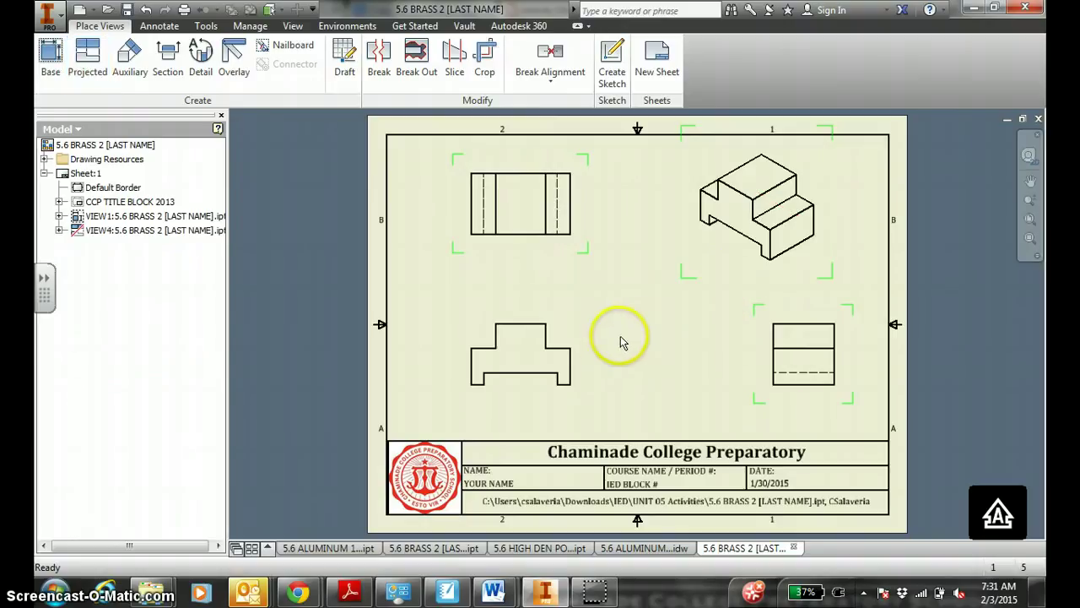
- Set the scale of the brass part's front view to 1.5:1
{"action": "right_click", "coordinate": [474, 399]}
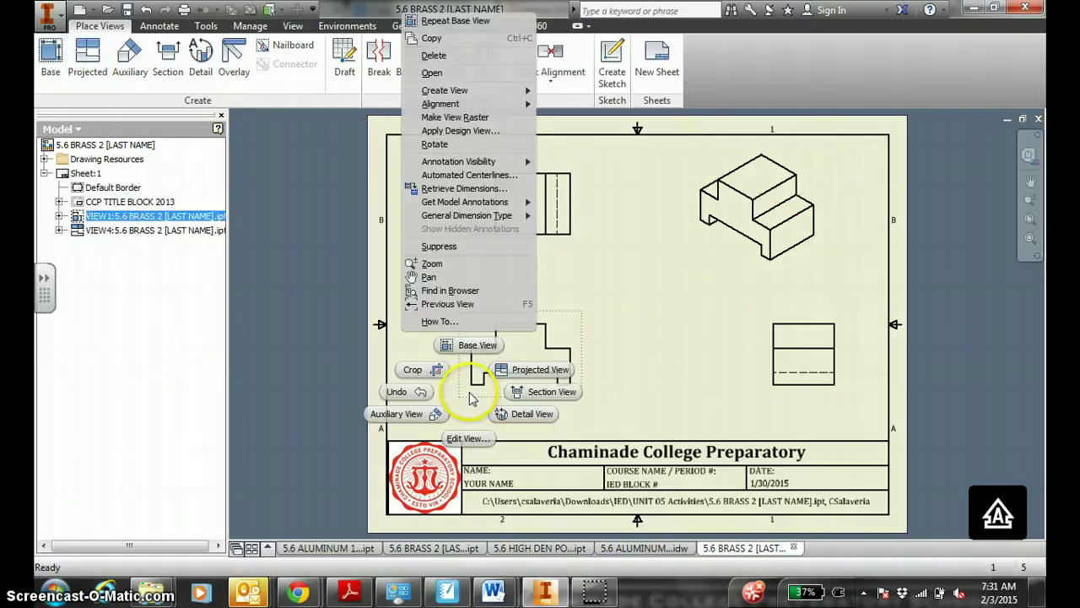
{"action": "left_click", "coordinate": [467, 438]}
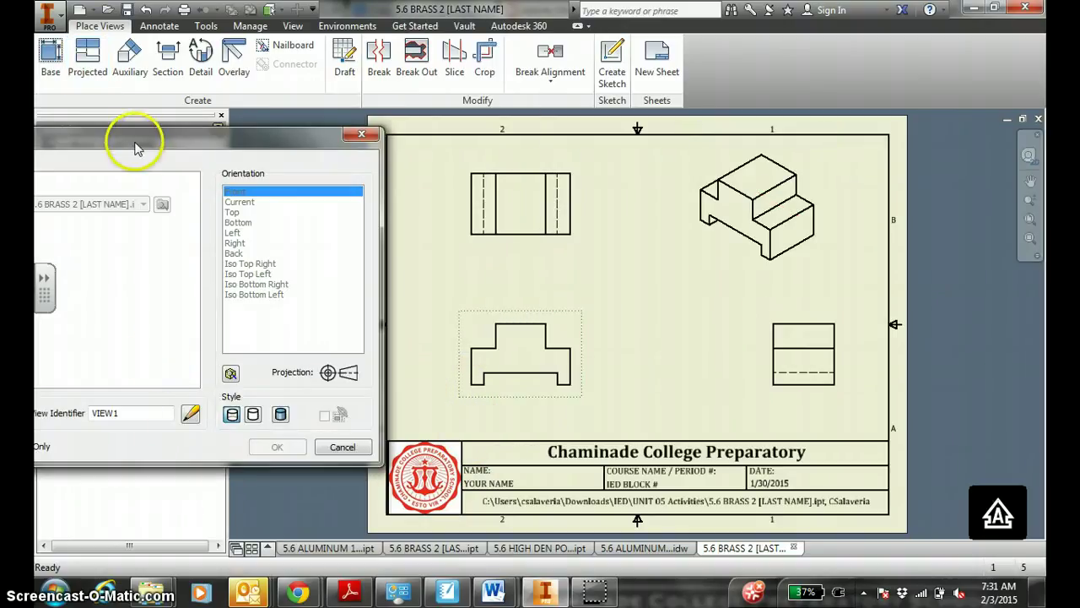
{"action": "left_click_drag", "start_coordinate": [138, 135], "coordinate": [379, 133]}
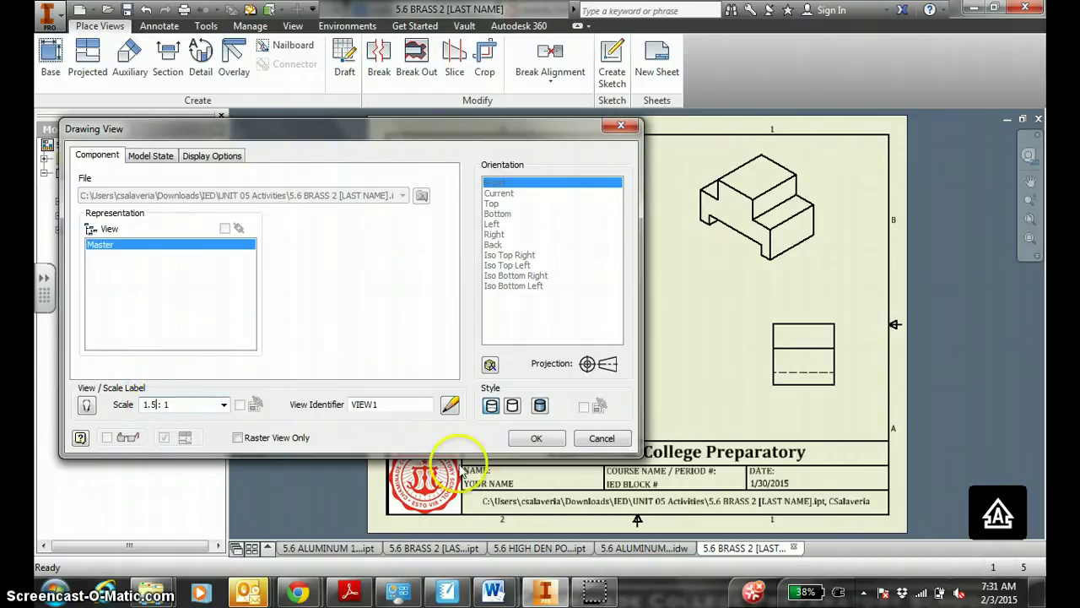
{"action": "left_click", "coordinate": [536, 438]}
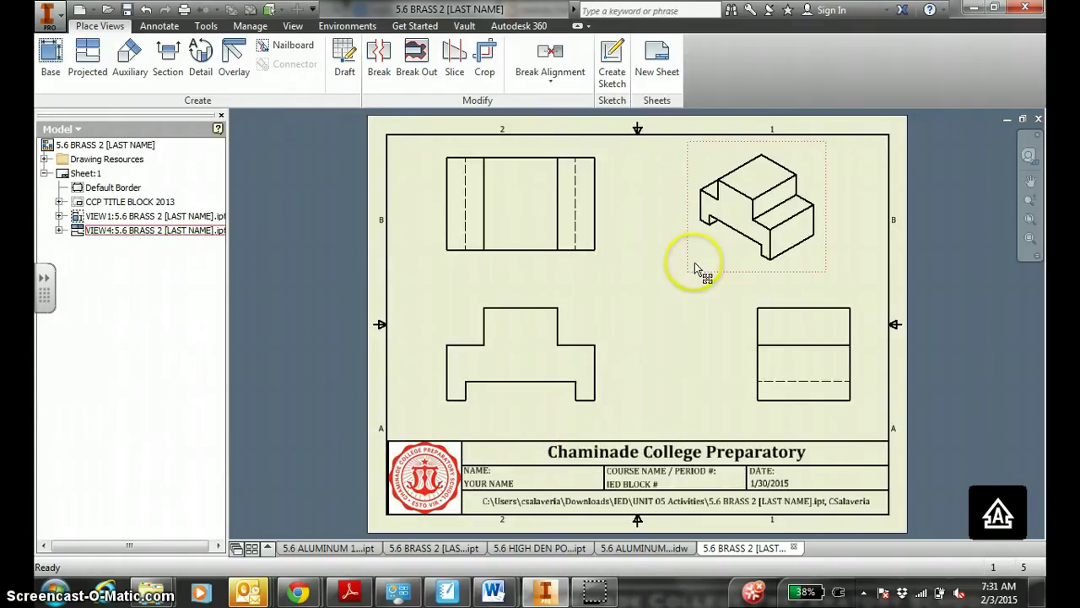
- Change the isometric view to the shaded style at a scale of 1.5:1
{"action": "right_click", "coordinate": [694, 269]}
{"action": "left_click", "coordinate": [697, 249]}
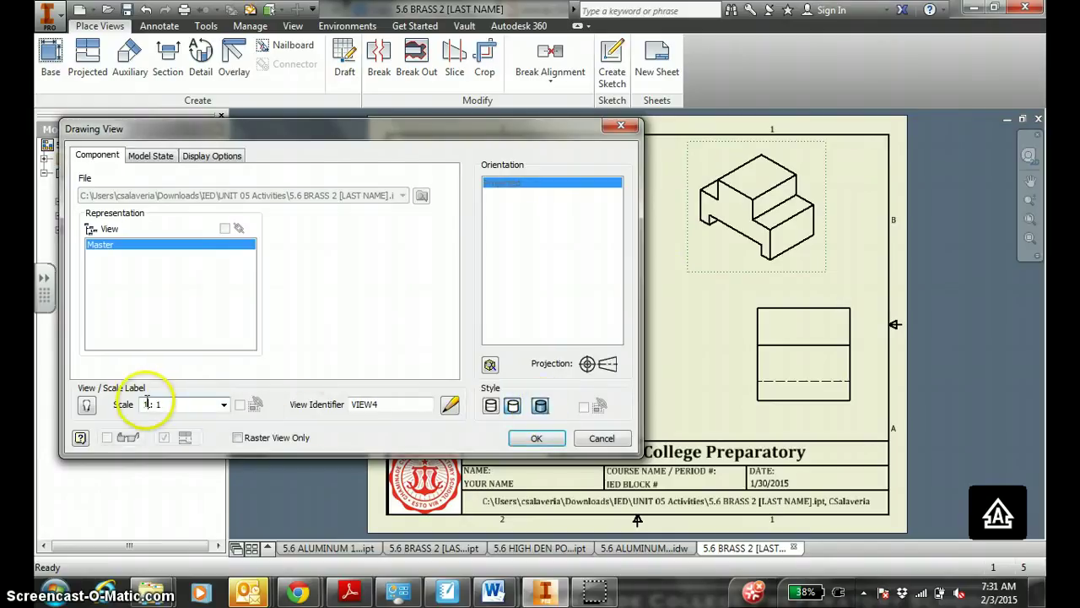
{"action": "left_click", "coordinate": [536, 437]}
- Change the brass part's front view to the hidden-lines-removed style
{"action": "right_click", "coordinate": [448, 411]}
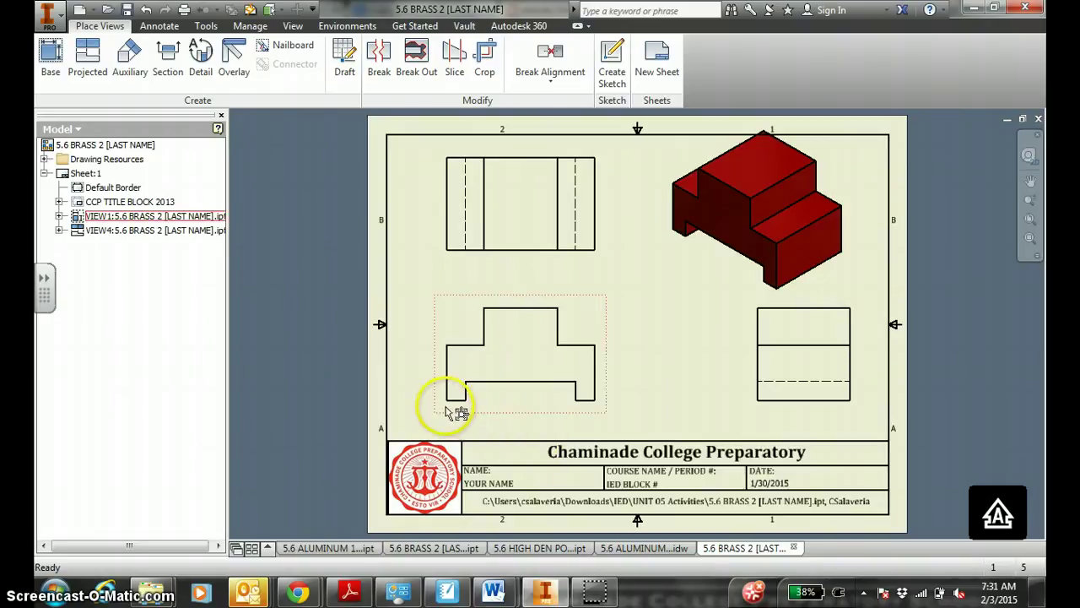
{"action": "left_click", "coordinate": [443, 452]}
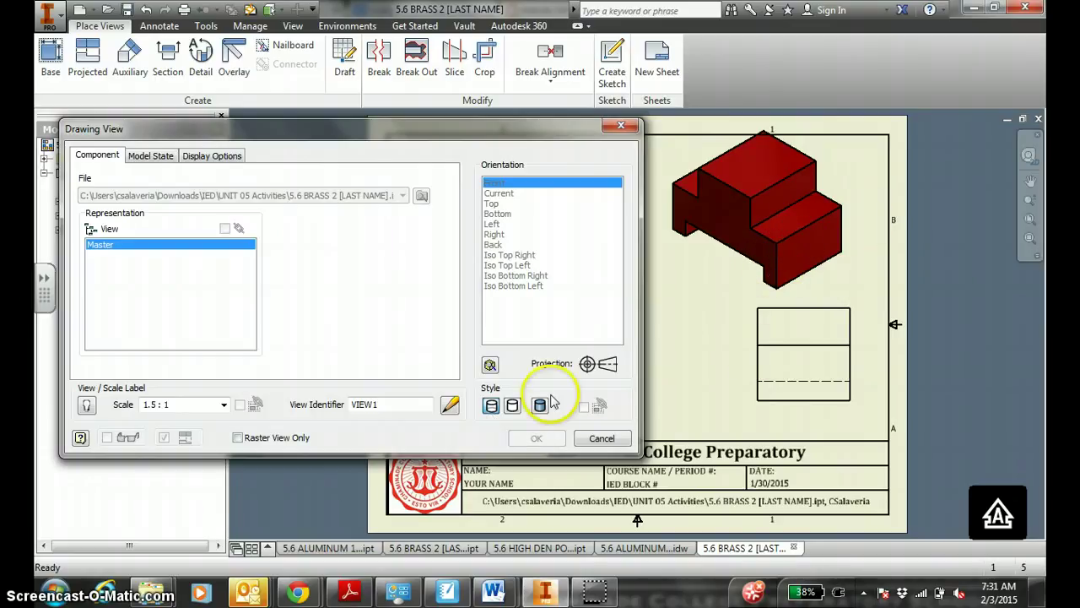
{"action": "left_click", "coordinate": [511, 406]}
{"action": "left_click", "coordinate": [536, 438]}
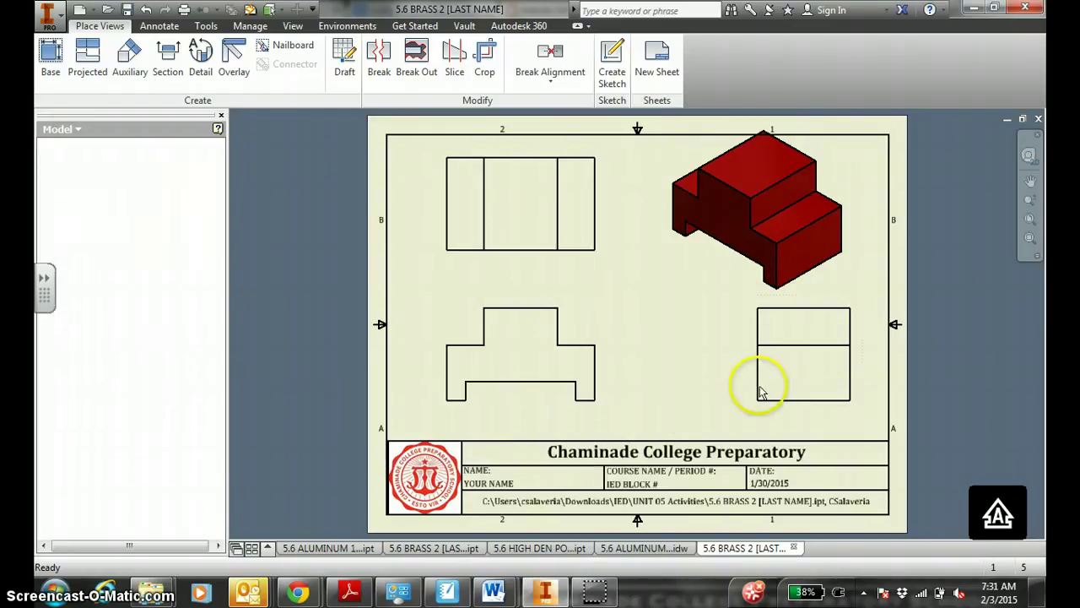
- Restore the hidden line style on the brass part's front view
{"action": "right_click", "coordinate": [448, 413]}
{"action": "left_click", "coordinate": [445, 453]}
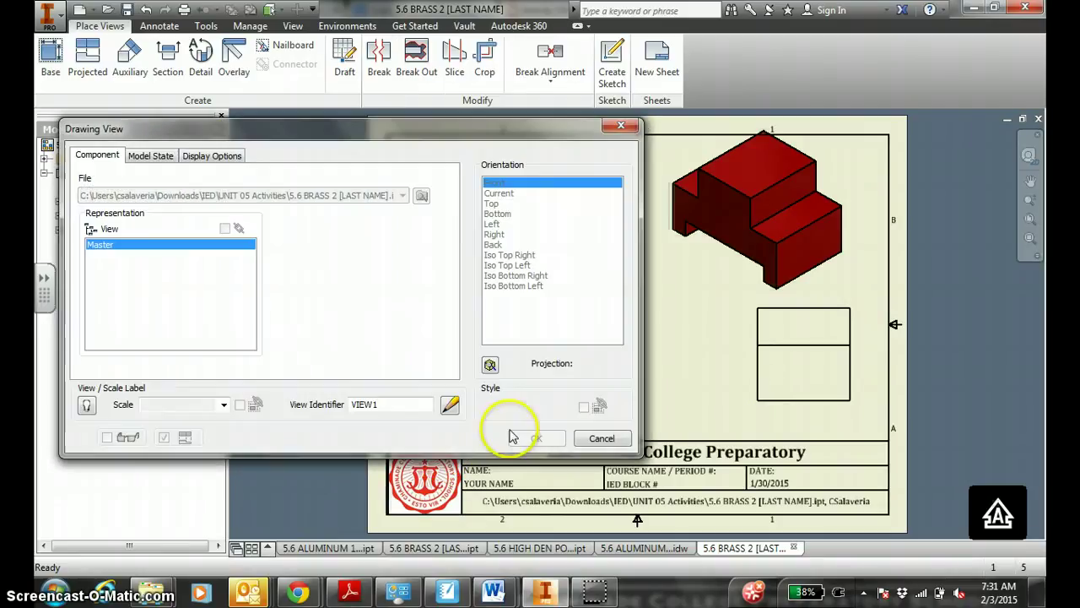
{"action": "left_click", "coordinate": [491, 406]}
{"action": "left_click", "coordinate": [536, 438]}
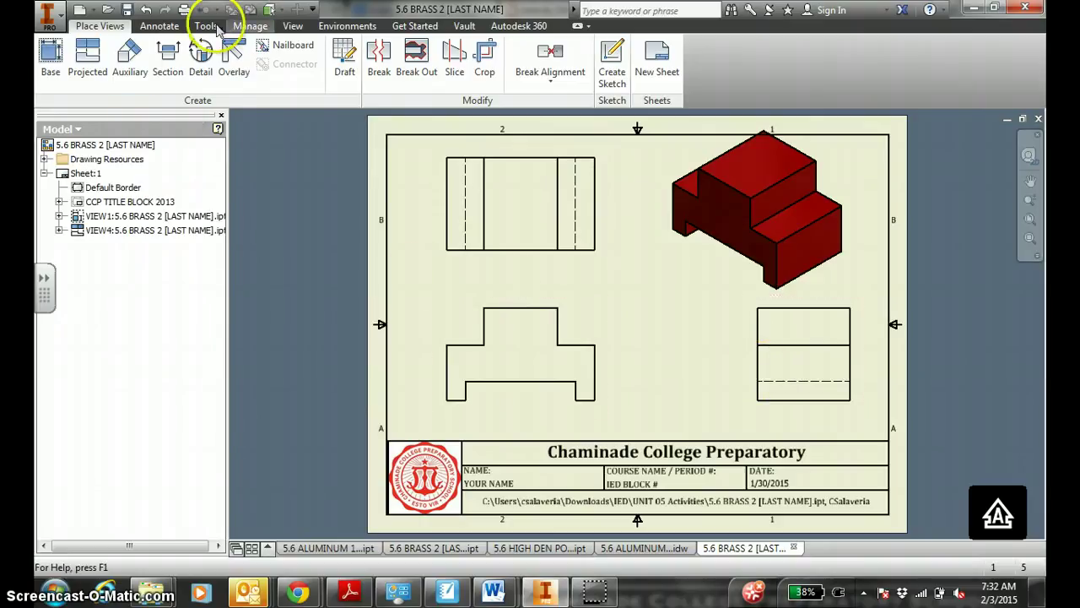
- Add the text labels TOP and FRONT beside the upper left corners of the top and front views
{"action": "left_click", "coordinate": [159, 25]}
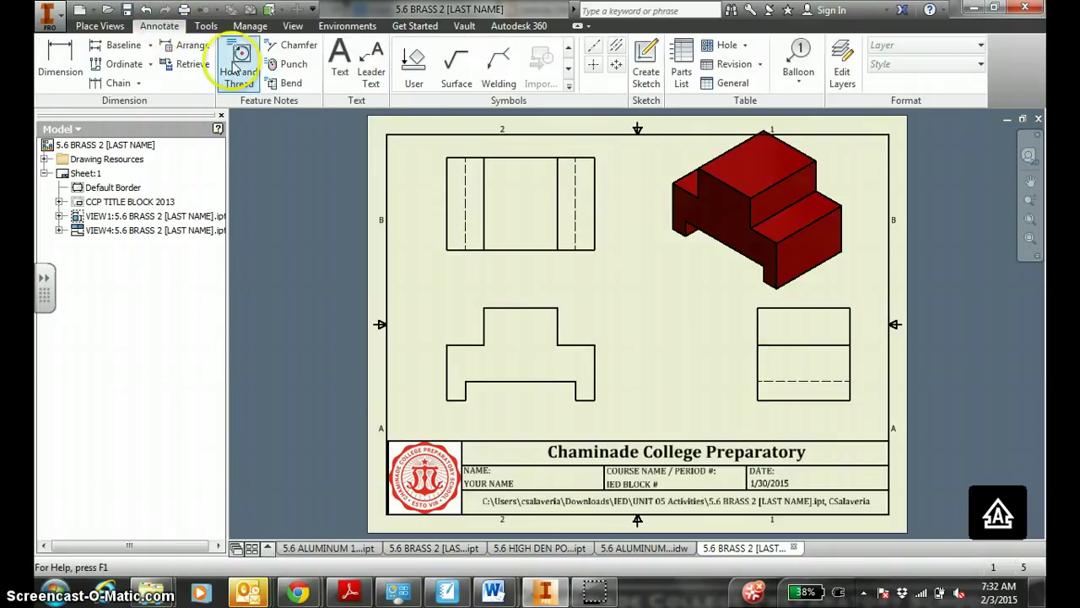
{"action": "left_click", "coordinate": [340, 64]}
{"action": "left_click", "coordinate": [405, 157]}
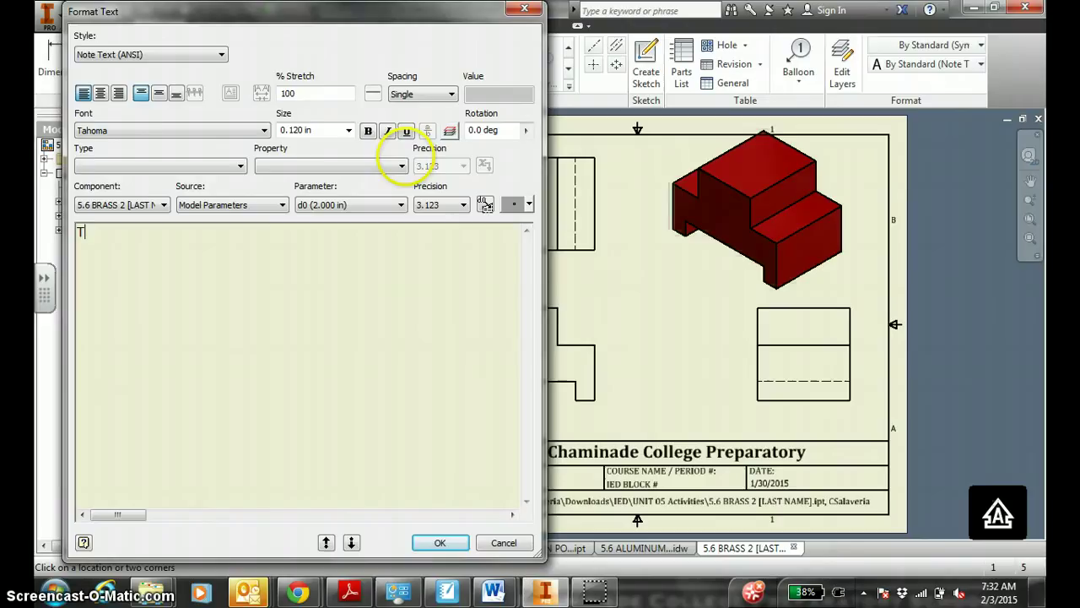
{"action": "left_click", "coordinate": [439, 542]}
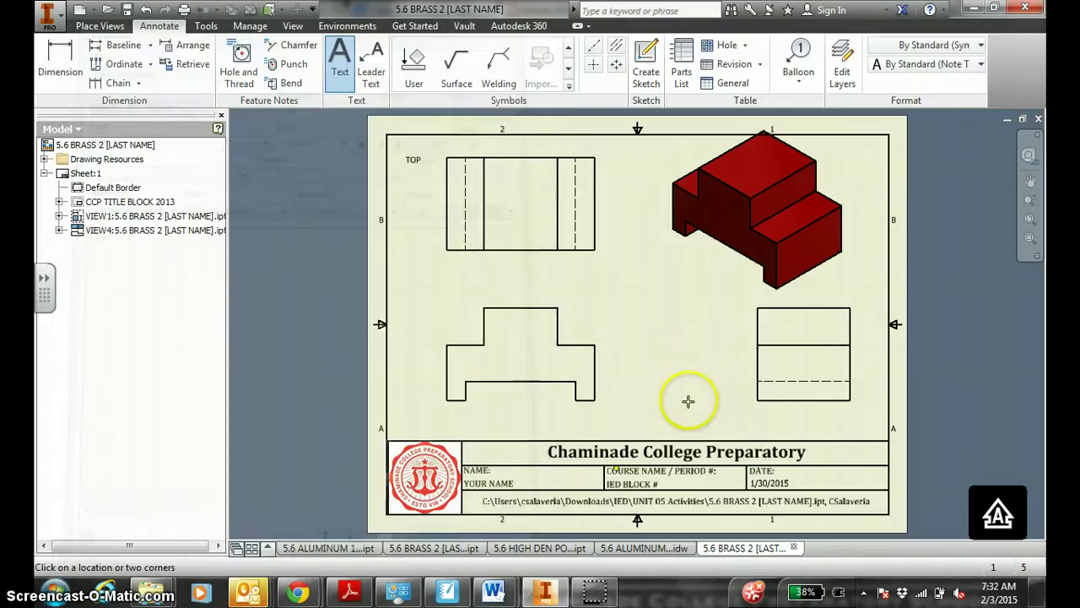
{"action": "left_click", "coordinate": [402, 287]}
{"action": "type", "text": "F"}
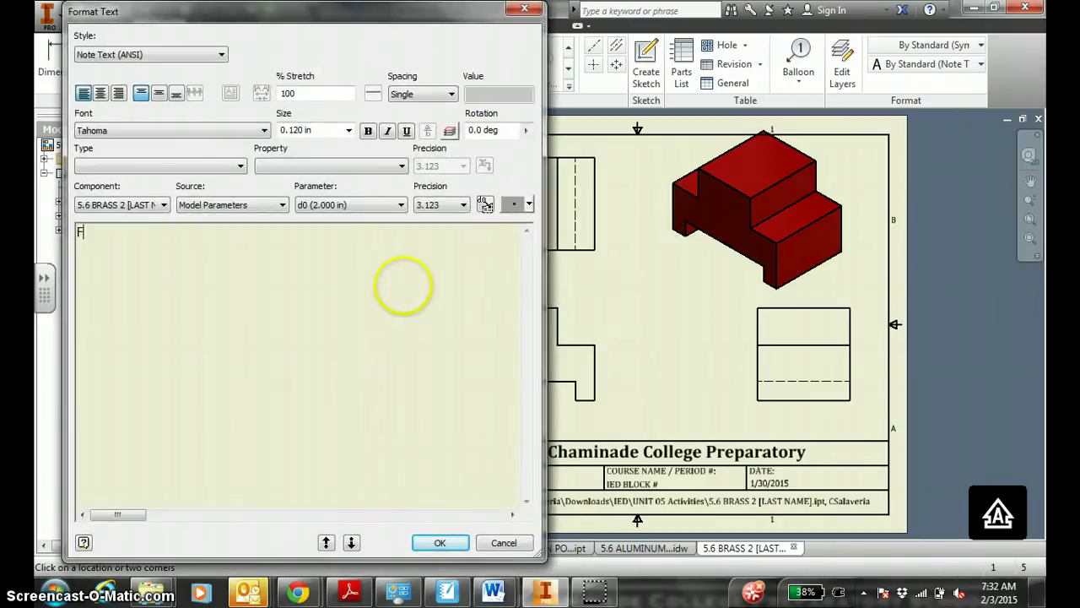
{"action": "type", "text": "RONT"}
{"action": "left_click", "coordinate": [447, 542]}
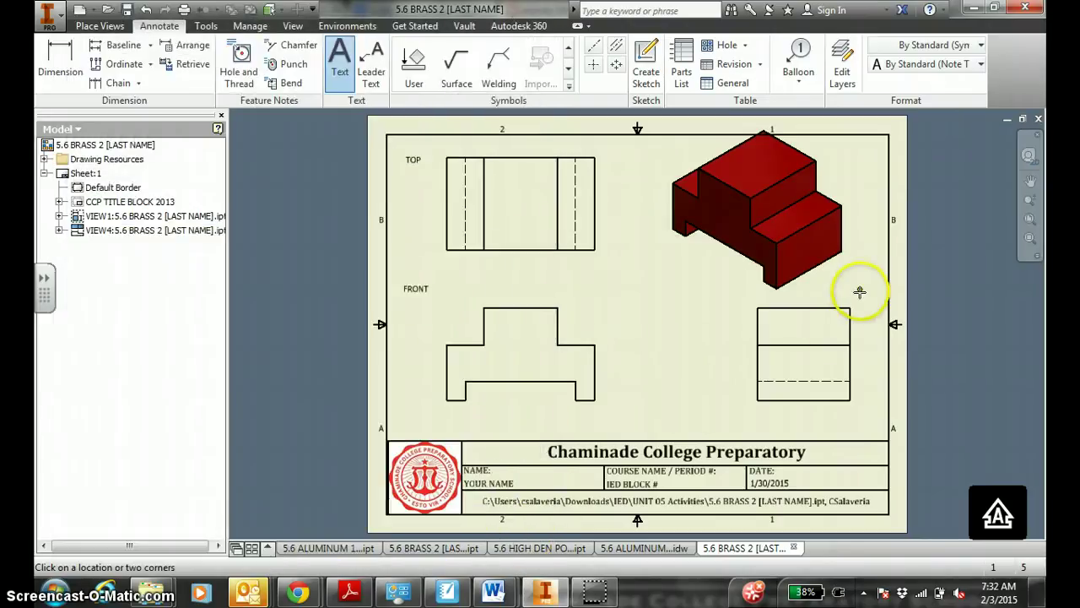
- Add the text label RIGHT above the right view
{"action": "left_click", "coordinate": [862, 284]}
{"action": "type", "text": "RIGHT"}
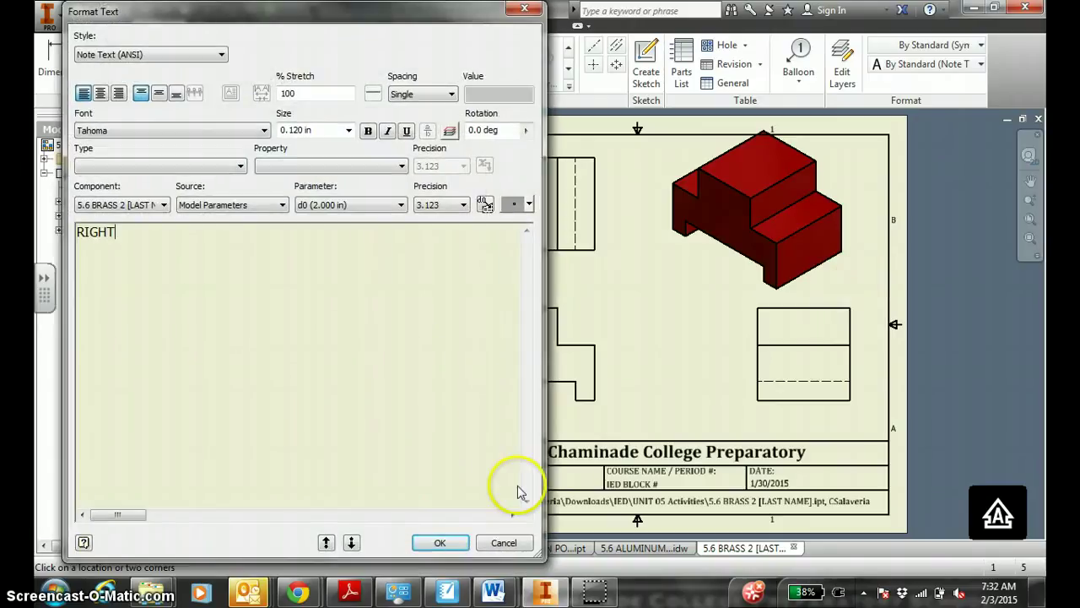
{"action": "left_click", "coordinate": [439, 543]}
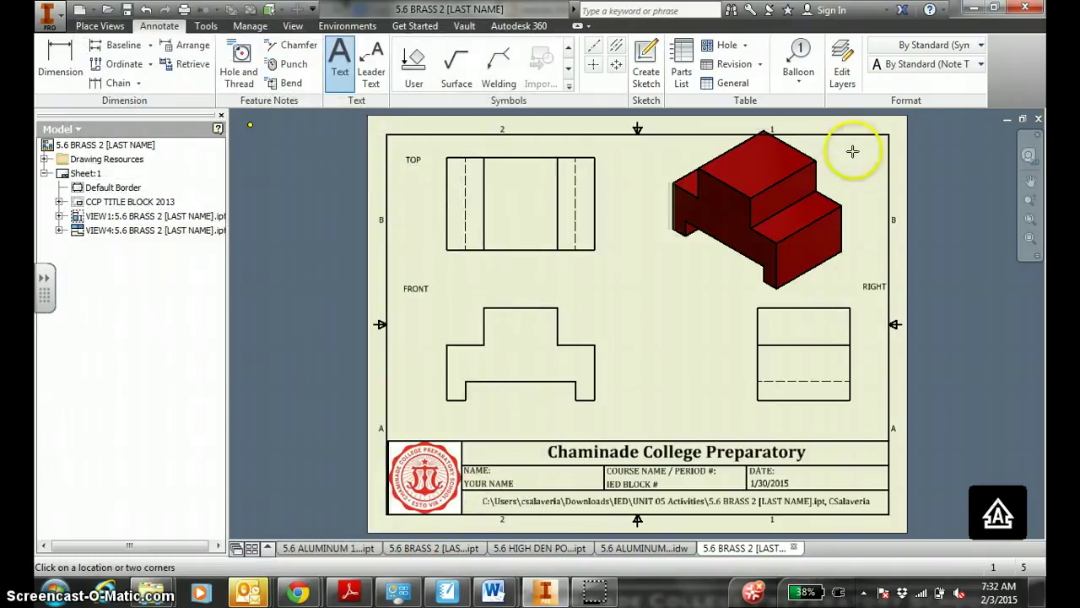
- Add a four-line note reading ISO, 1.5:1, BRASS, RED beside the isometric view, and shift that view slightly down and left
{"action": "left_click", "coordinate": [852, 151]}
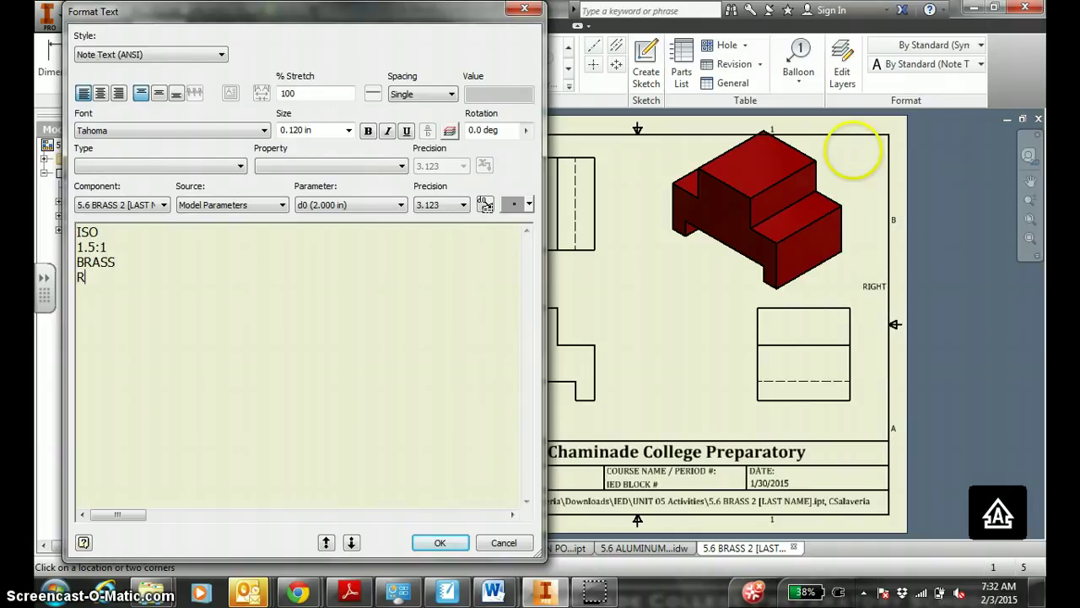
{"action": "type", "text": "ED"}
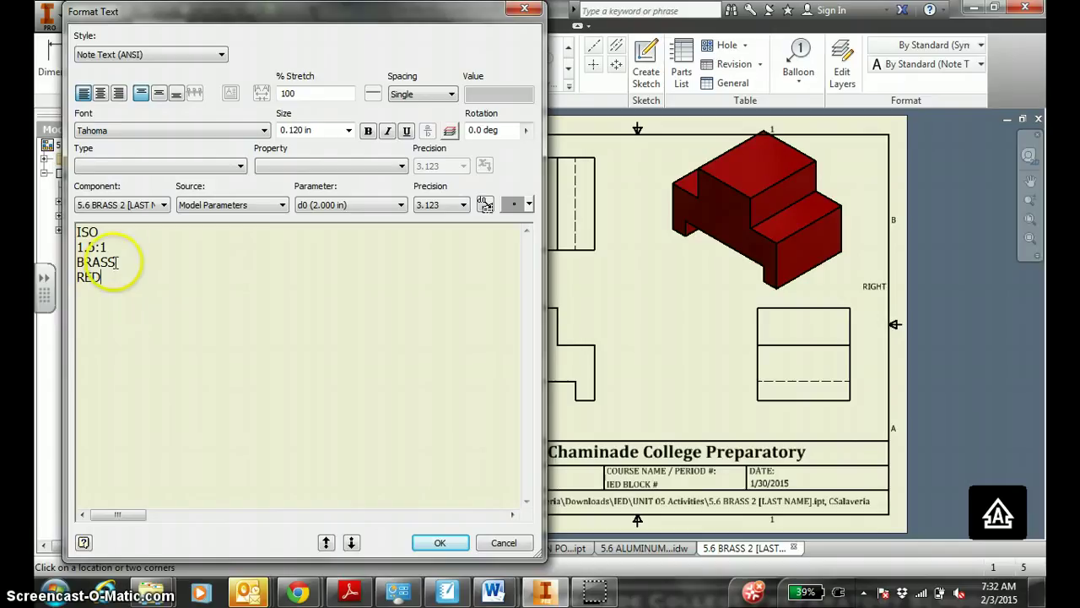
{"action": "left_click", "coordinate": [439, 541]}
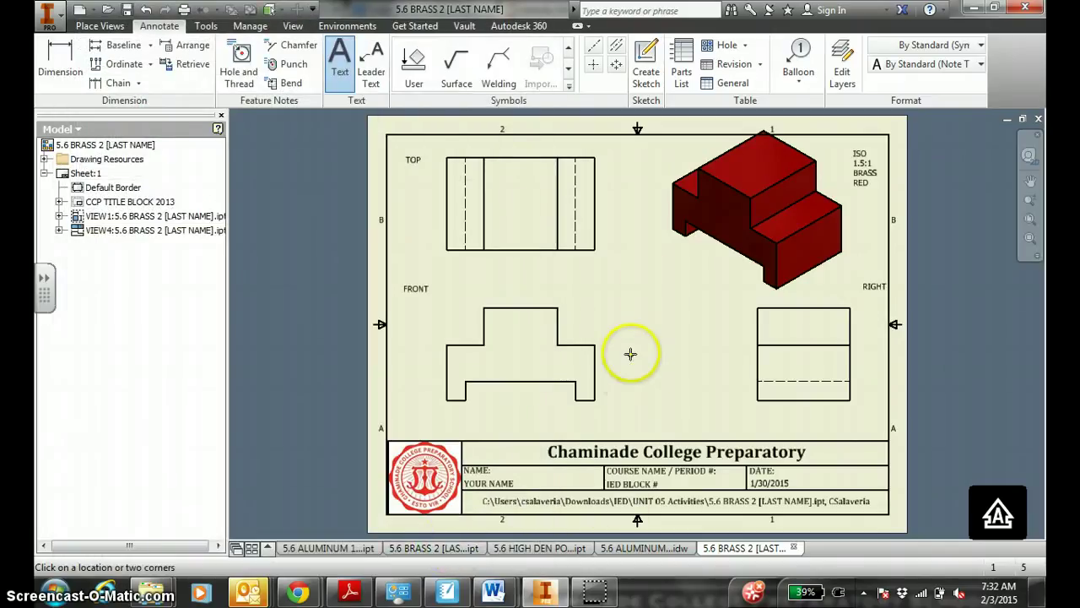
{"action": "key", "text": "Escape"}
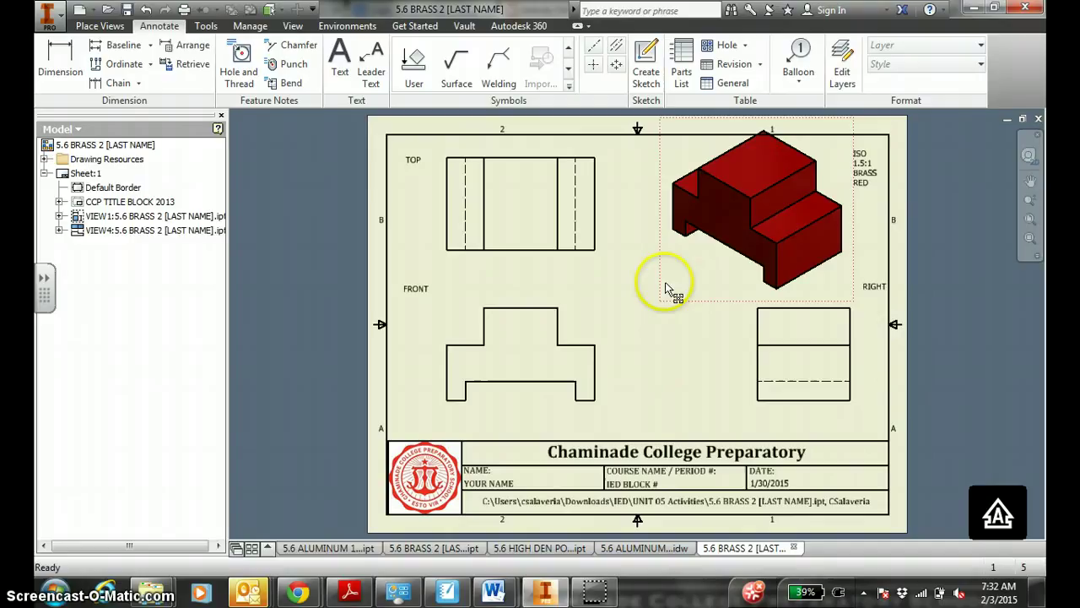
{"action": "left_click_drag", "start_coordinate": [657, 295], "coordinate": [657, 295]}
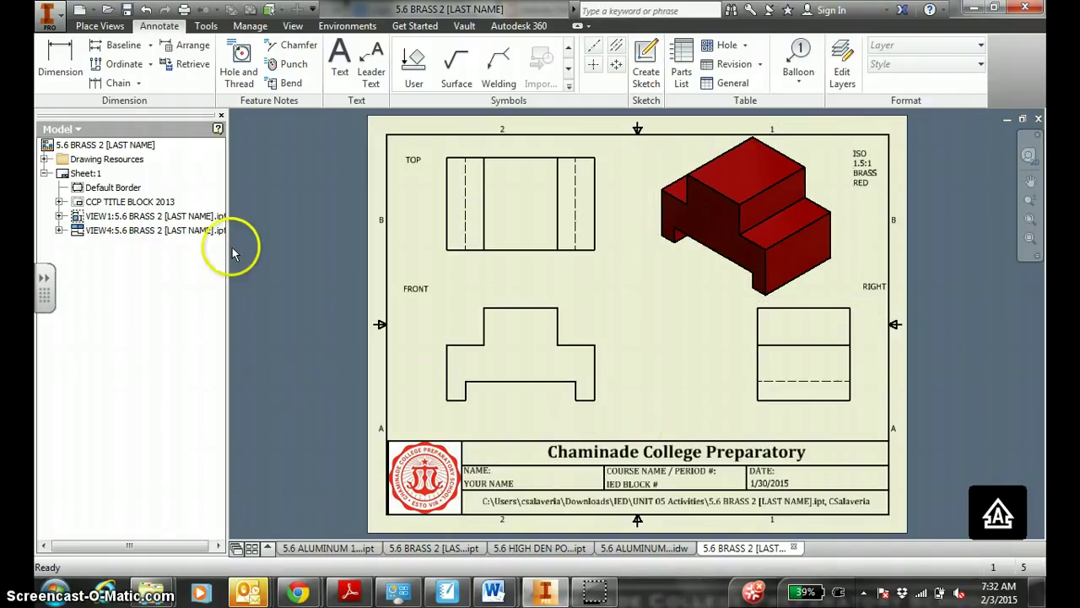
- Dimension the overall width of the top view, placing the dimension below it
{"action": "left_click", "coordinate": [65, 54]}
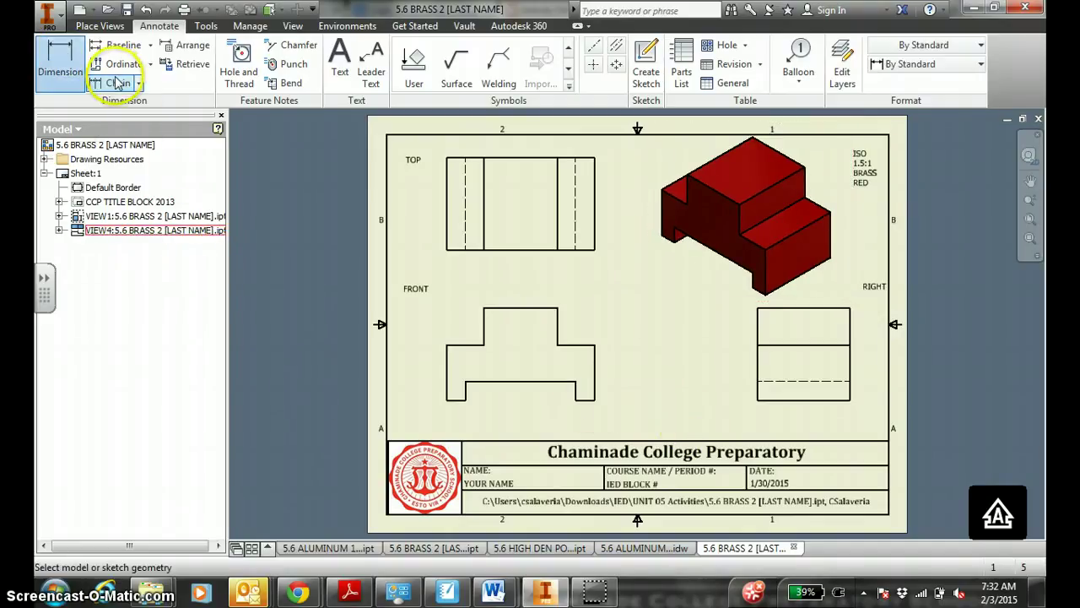
{"action": "left_click", "coordinate": [448, 252]}
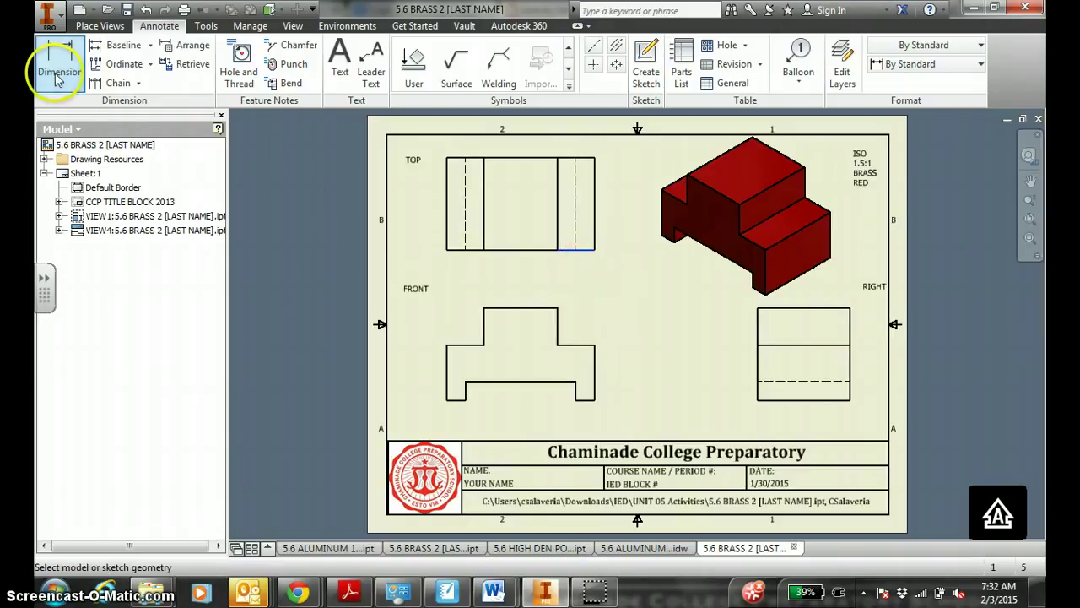
{"action": "left_click", "coordinate": [446, 249]}
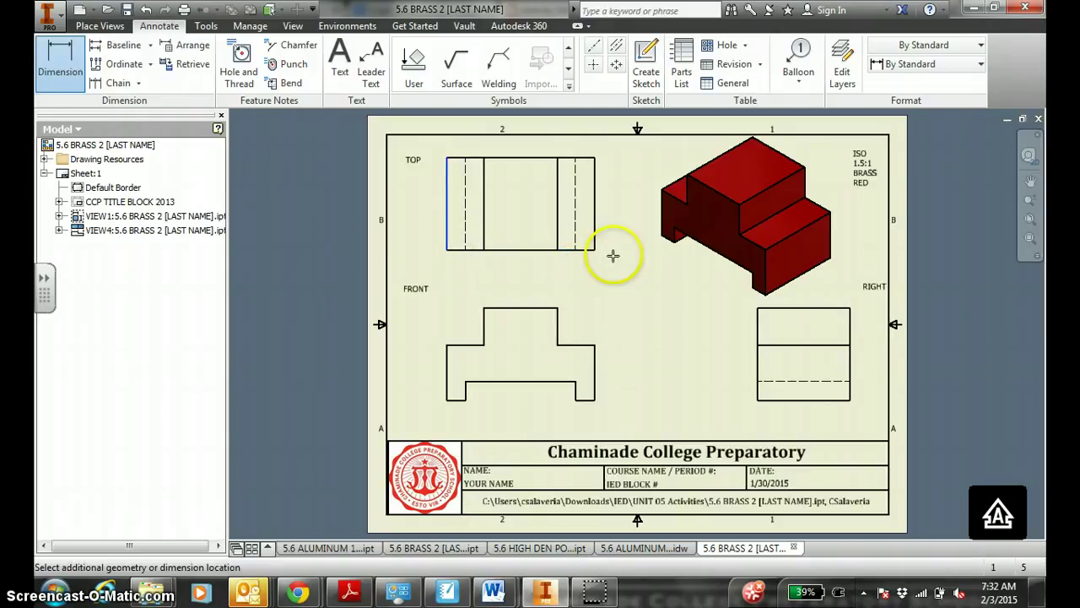
{"action": "left_click", "coordinate": [595, 249]}
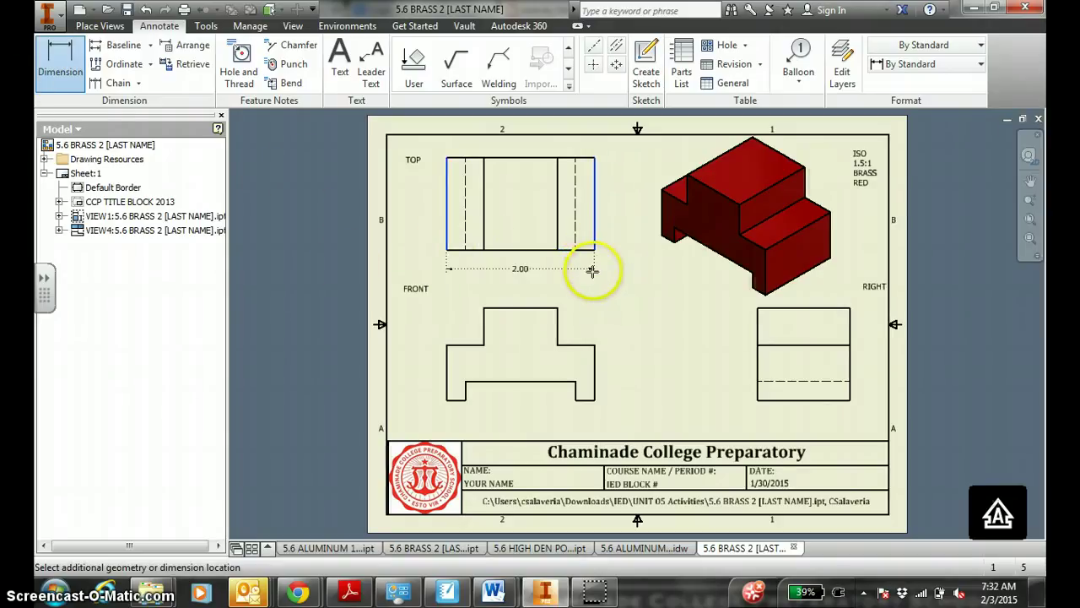
{"action": "left_click", "coordinate": [591, 270]}
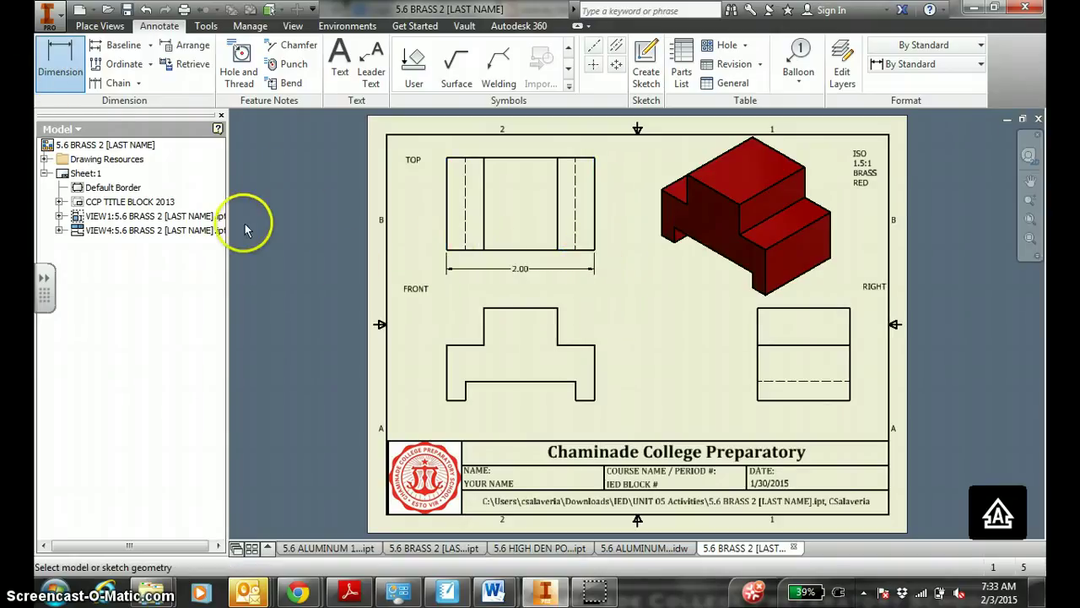
- Dimension the right view's overall height to its left and its overall depth below it
{"action": "left_click", "coordinate": [758, 321]}
{"action": "left_click", "coordinate": [757, 402]}
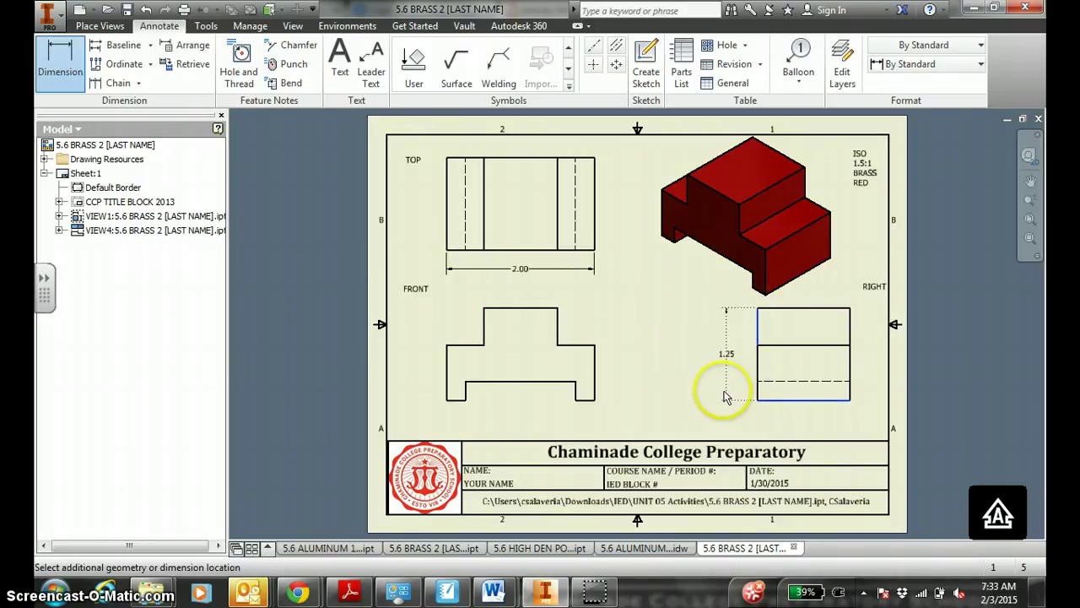
{"action": "left_click", "coordinate": [702, 394]}
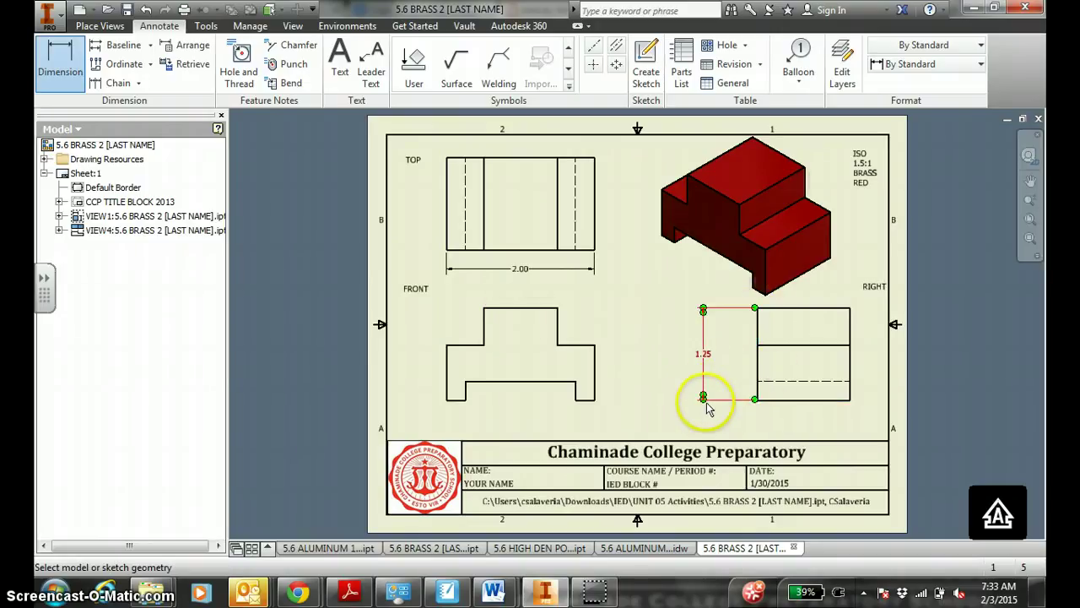
{"action": "left_click", "coordinate": [775, 401]}
{"action": "left_click", "coordinate": [771, 427]}
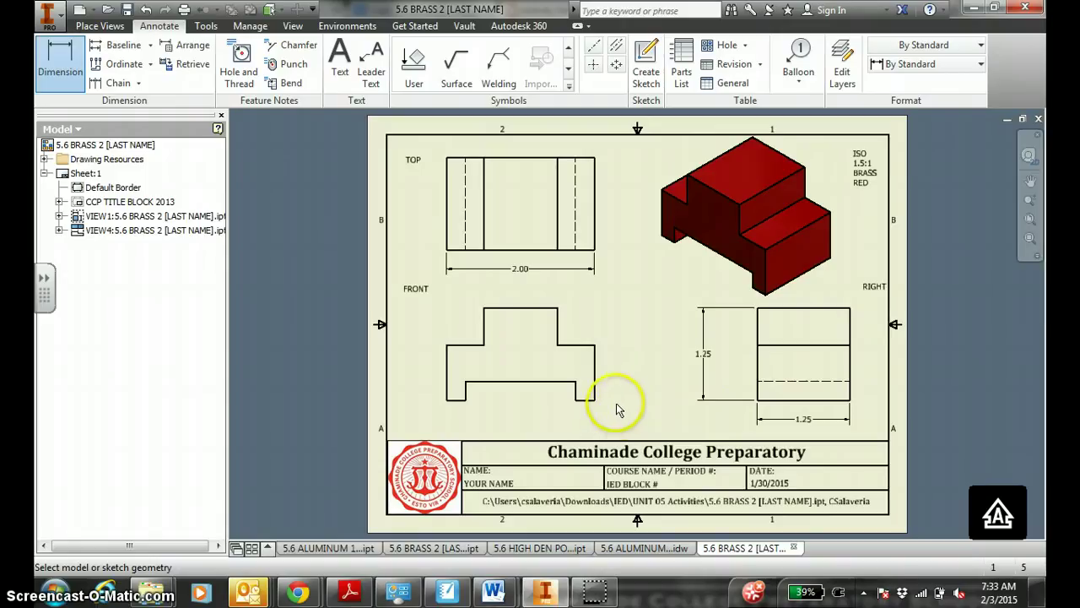
- Add chain dimensions above the front view for the left shoulder and the raised center block
{"action": "left_click", "coordinate": [140, 83]}
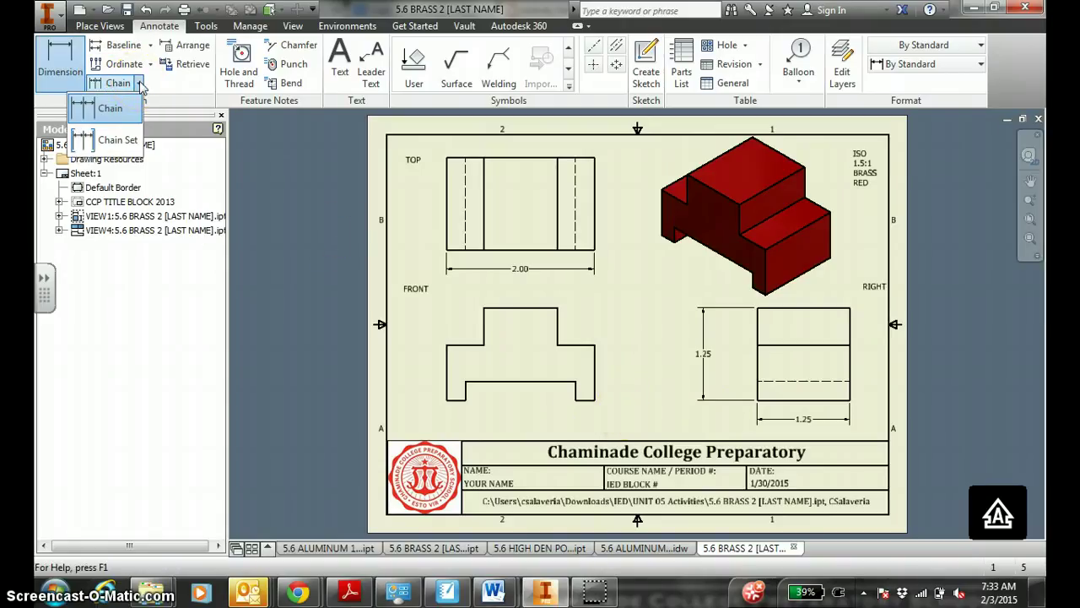
{"action": "left_click", "coordinate": [95, 114]}
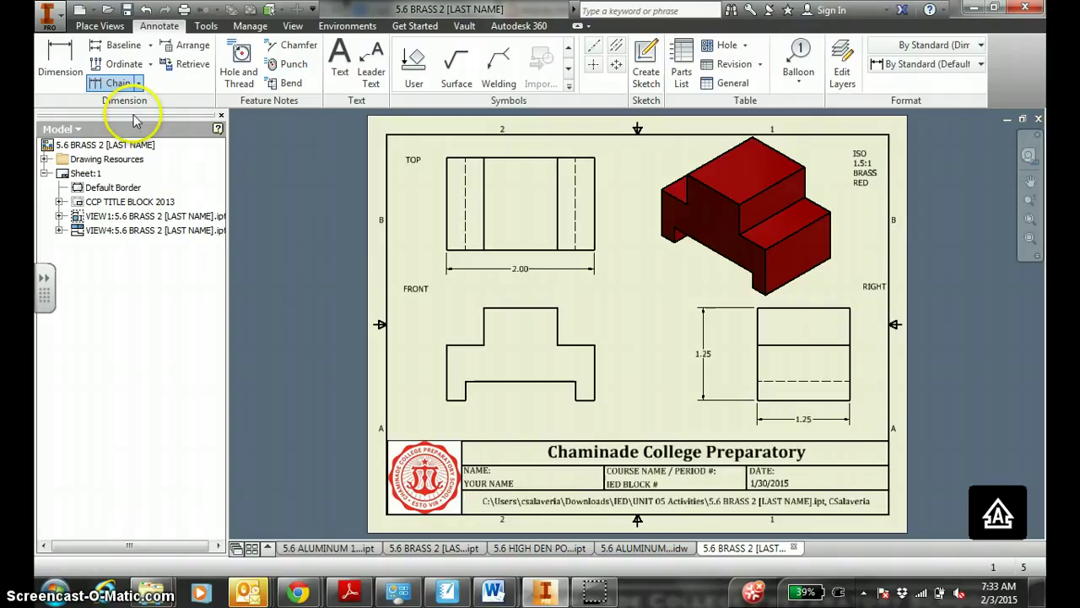
{"action": "left_click", "coordinate": [118, 84]}
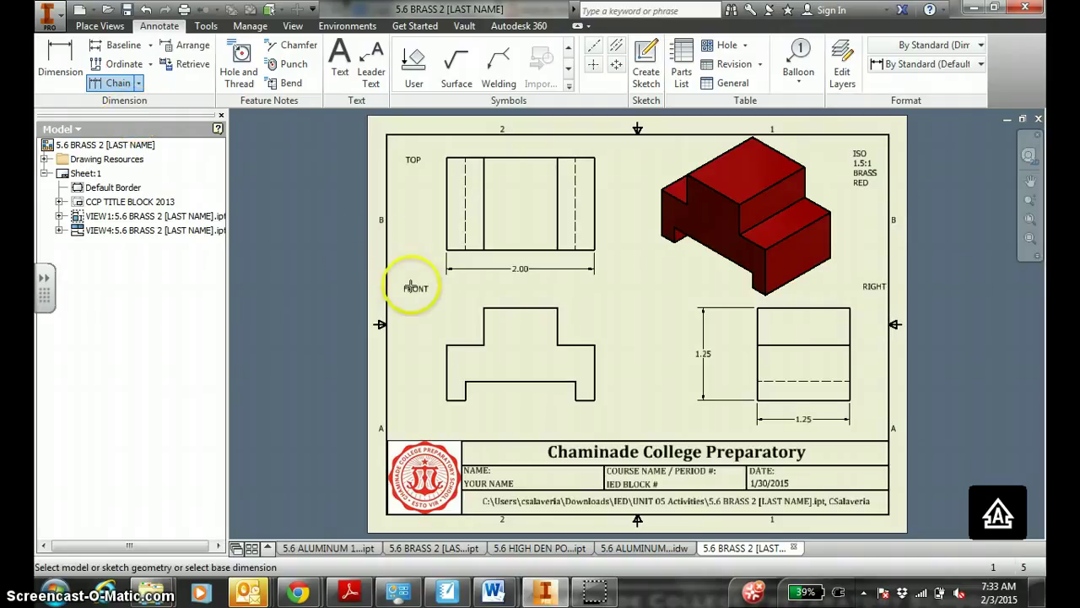
{"action": "right_click", "coordinate": [505, 295]}
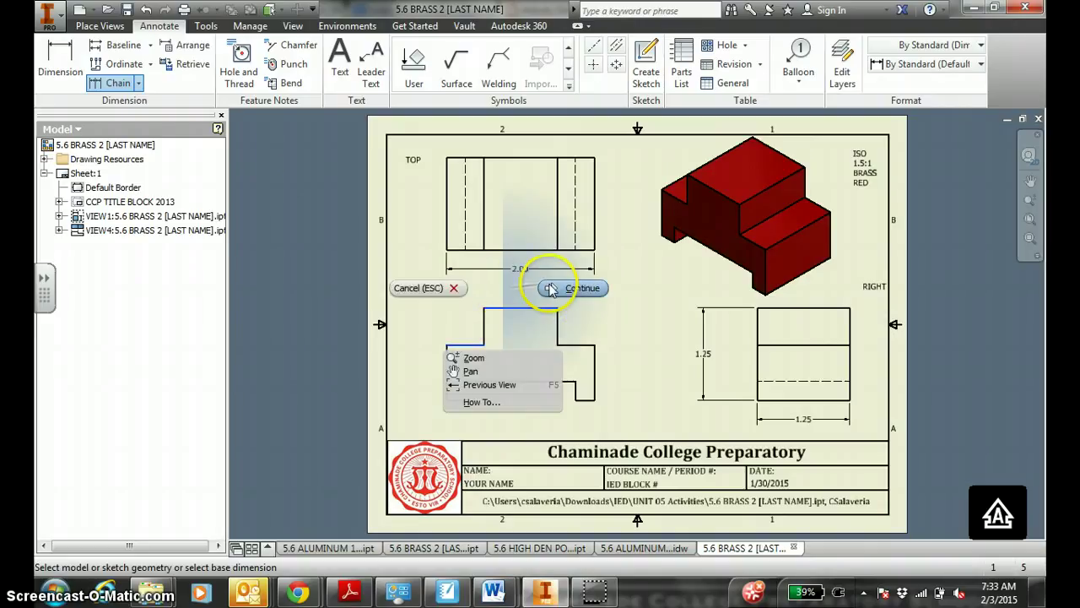
{"action": "left_click", "coordinate": [561, 288]}
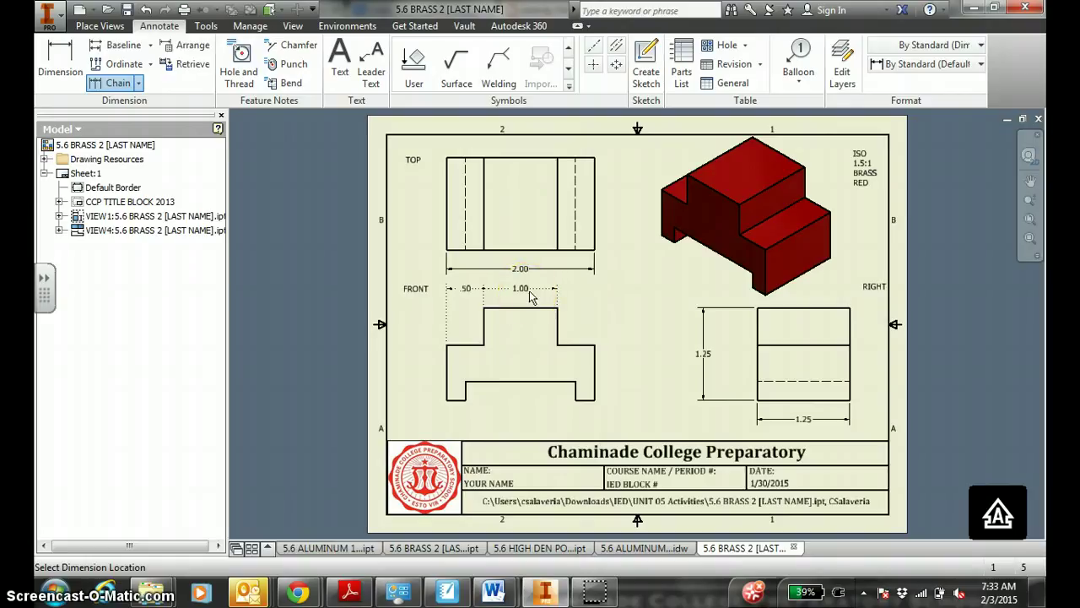
{"action": "right_click", "coordinate": [596, 294]}
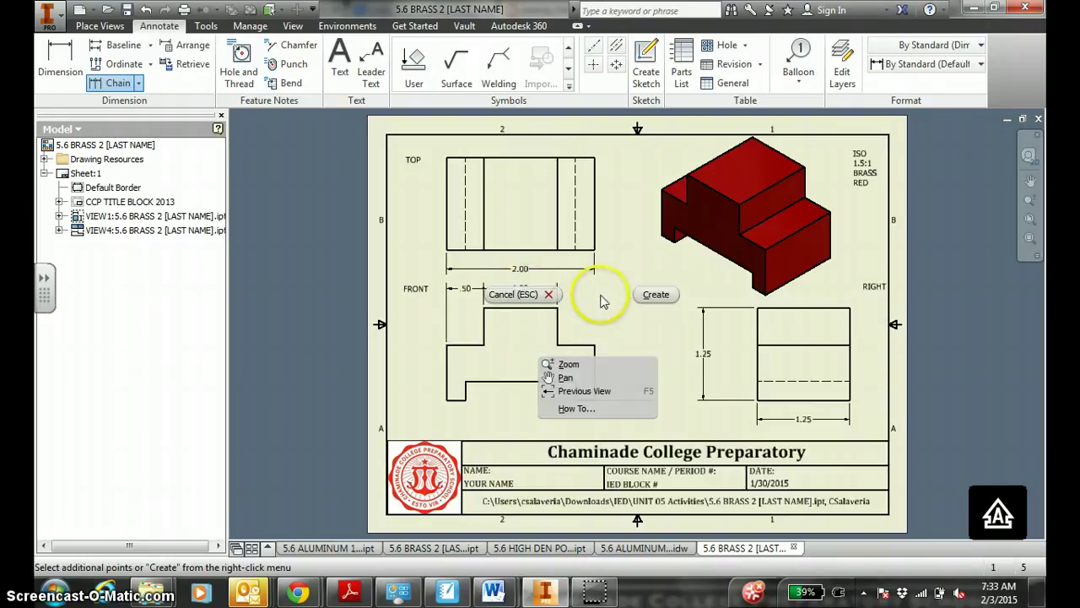
{"action": "left_click", "coordinate": [650, 294]}
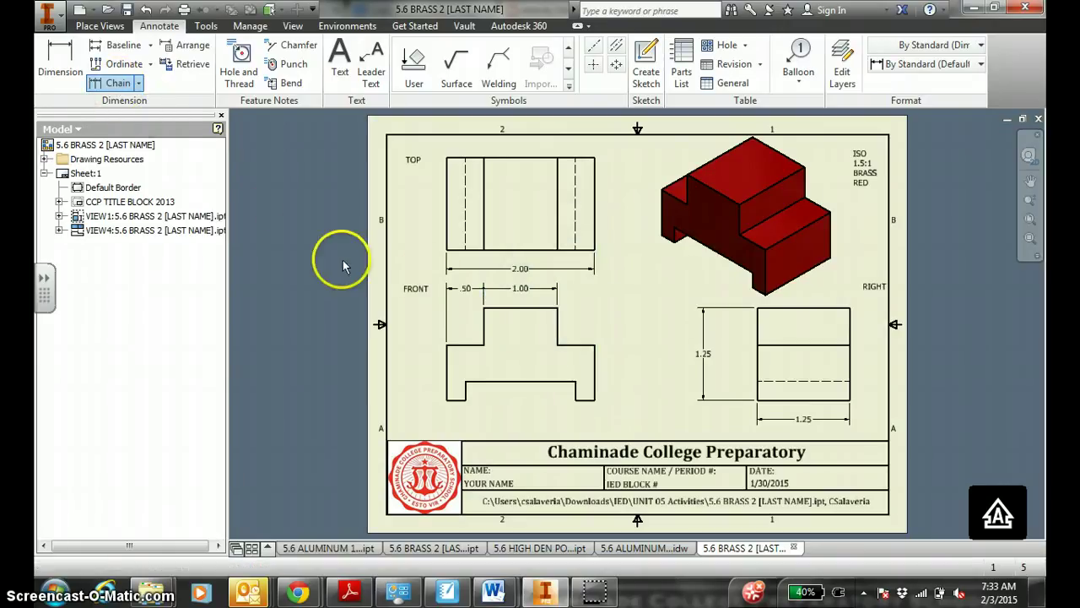
{"action": "left_click", "coordinate": [453, 400]}
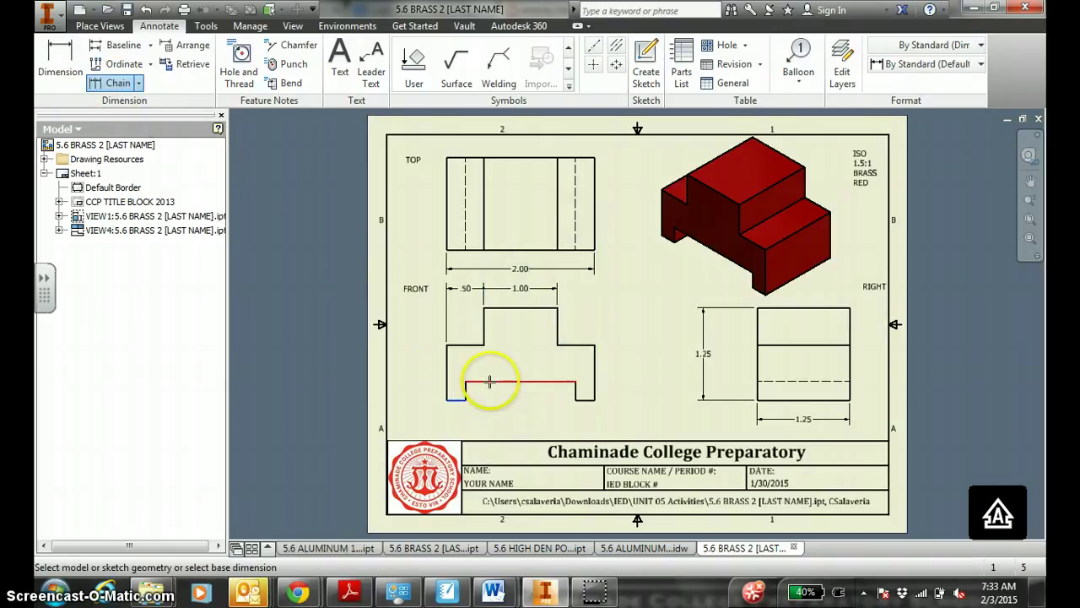
{"action": "left_click", "coordinate": [490, 382]}
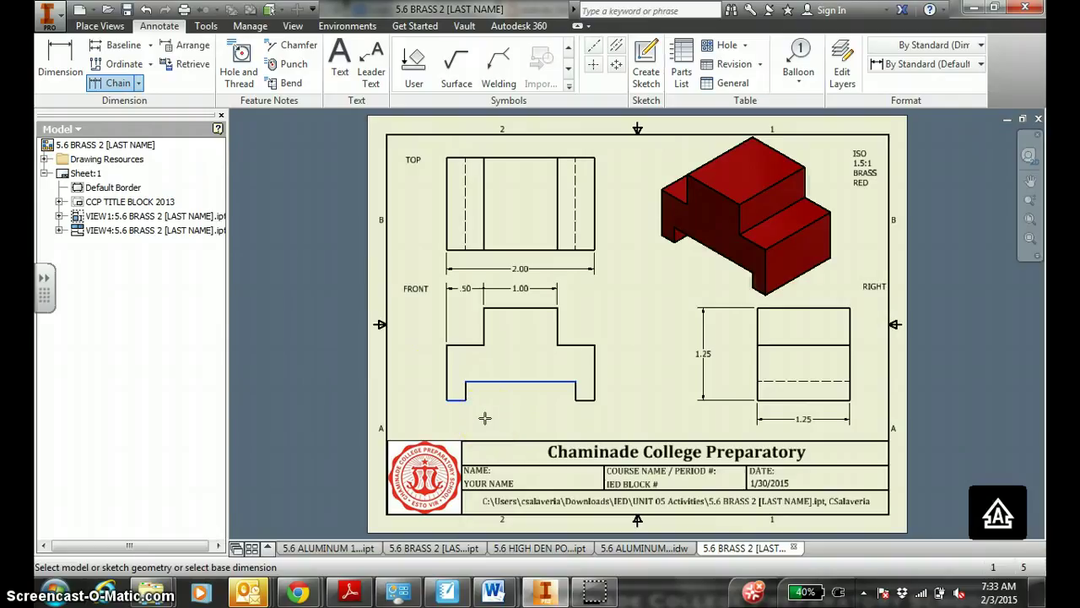
{"action": "right_click", "coordinate": [486, 419]}
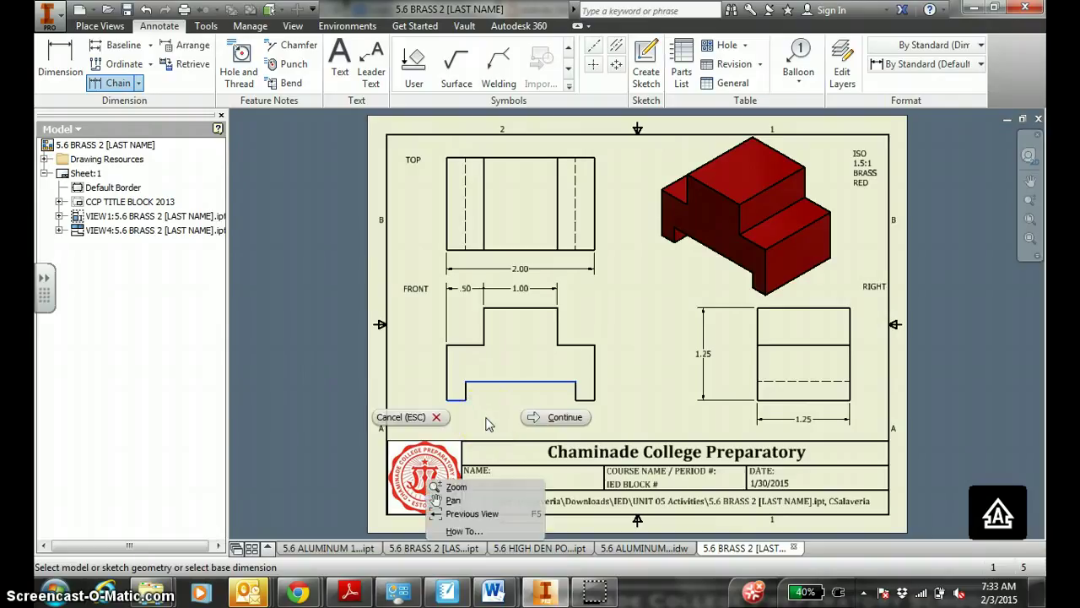
{"action": "left_click", "coordinate": [485, 424]}
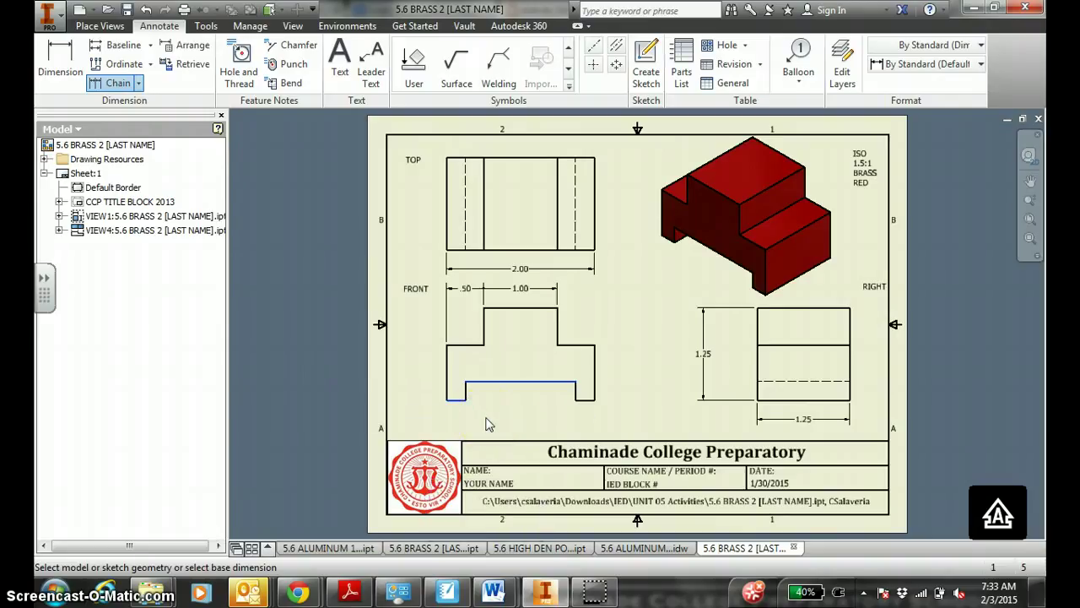
{"action": "key", "text": "Escape"}
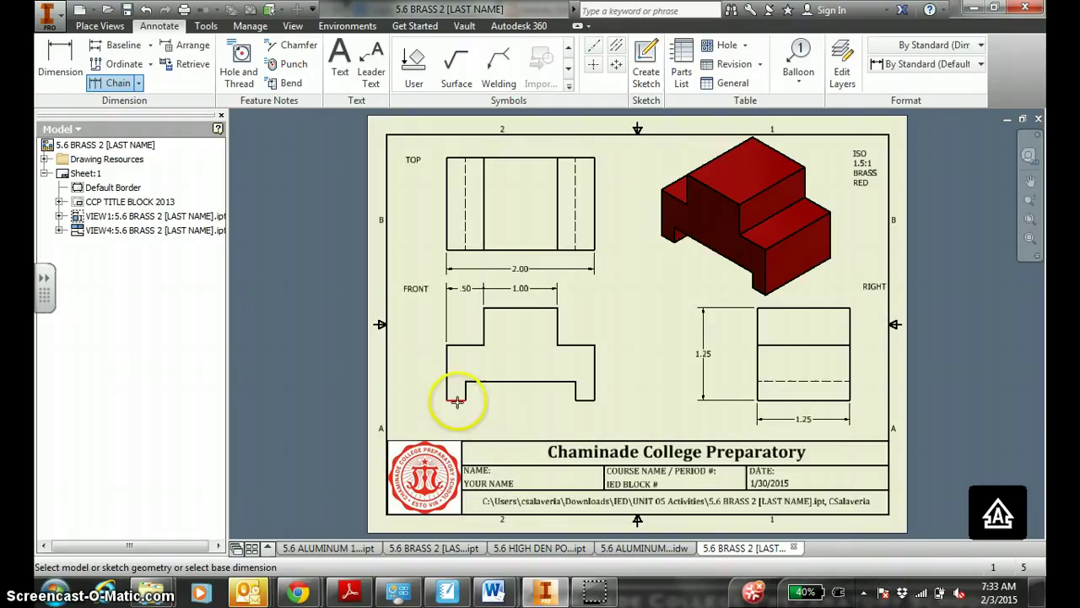
- Add chain dimensions below the front view for the left foot's width and the bottom slot's width
{"action": "left_click", "coordinate": [454, 402]}
{"action": "left_click", "coordinate": [487, 380]}
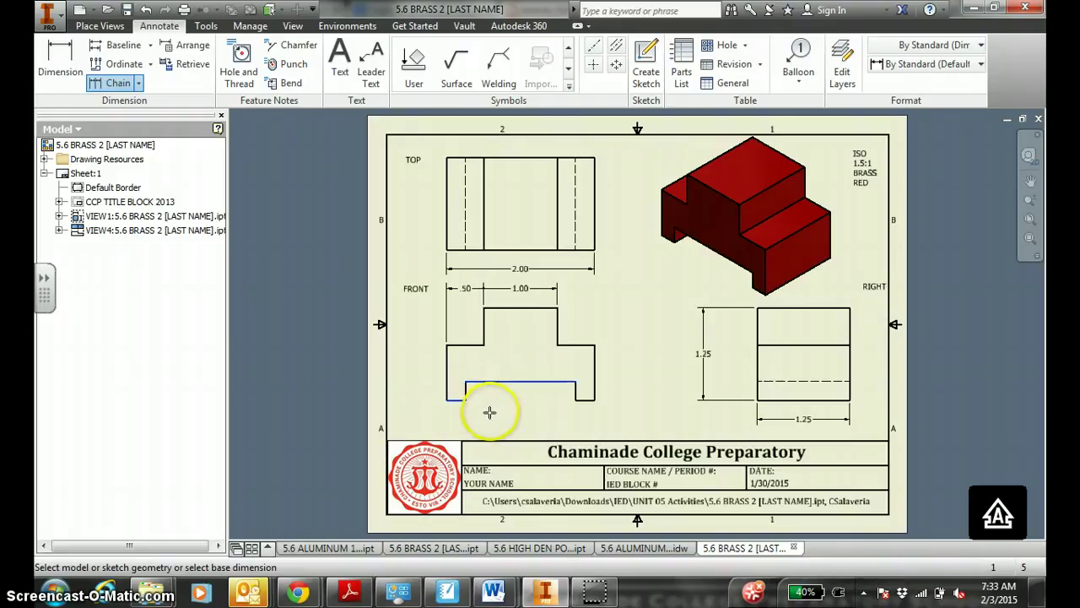
{"action": "right_click", "coordinate": [489, 410]}
{"action": "left_click", "coordinate": [534, 412]}
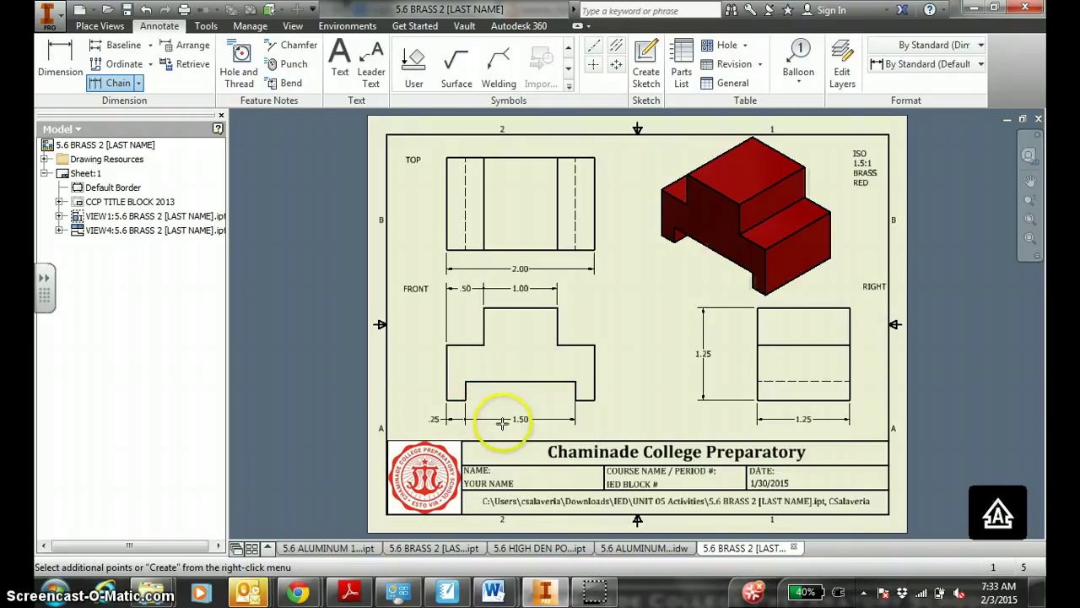
{"action": "right_click", "coordinate": [542, 411]}
{"action": "left_click", "coordinate": [582, 411]}
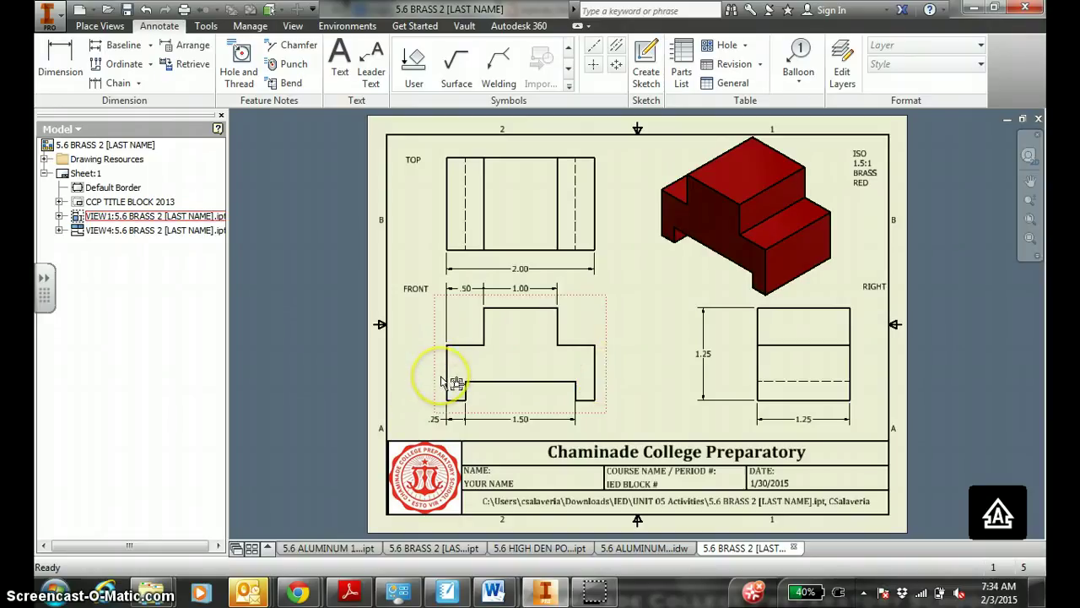
- Dimension the shoulder height from the base in the right view, placing it between the overall height dimension and the view
{"action": "left_click", "coordinate": [57, 61]}
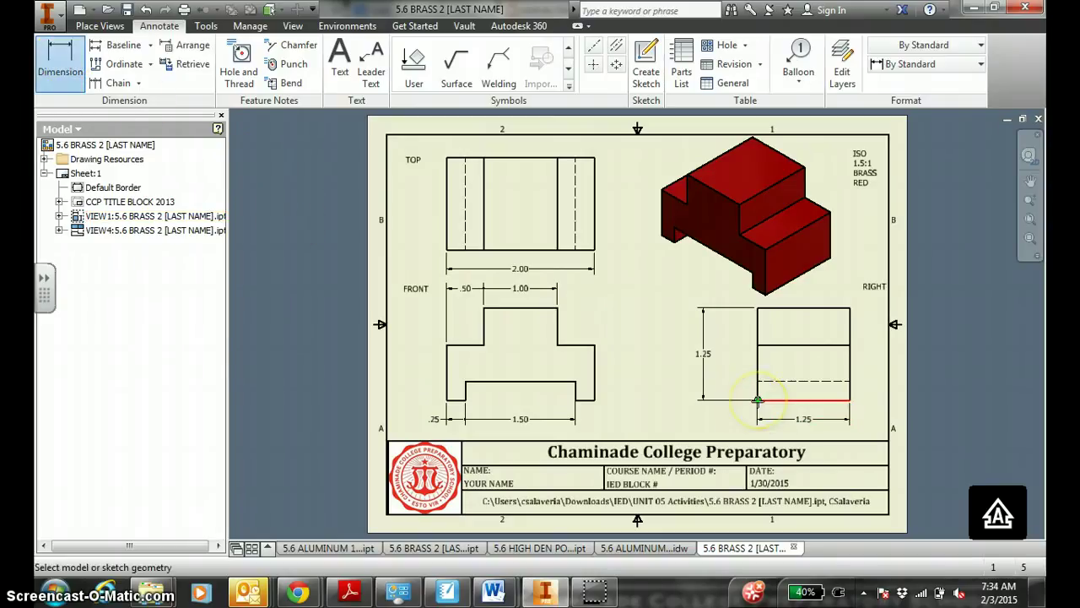
{"action": "left_click", "coordinate": [757, 400]}
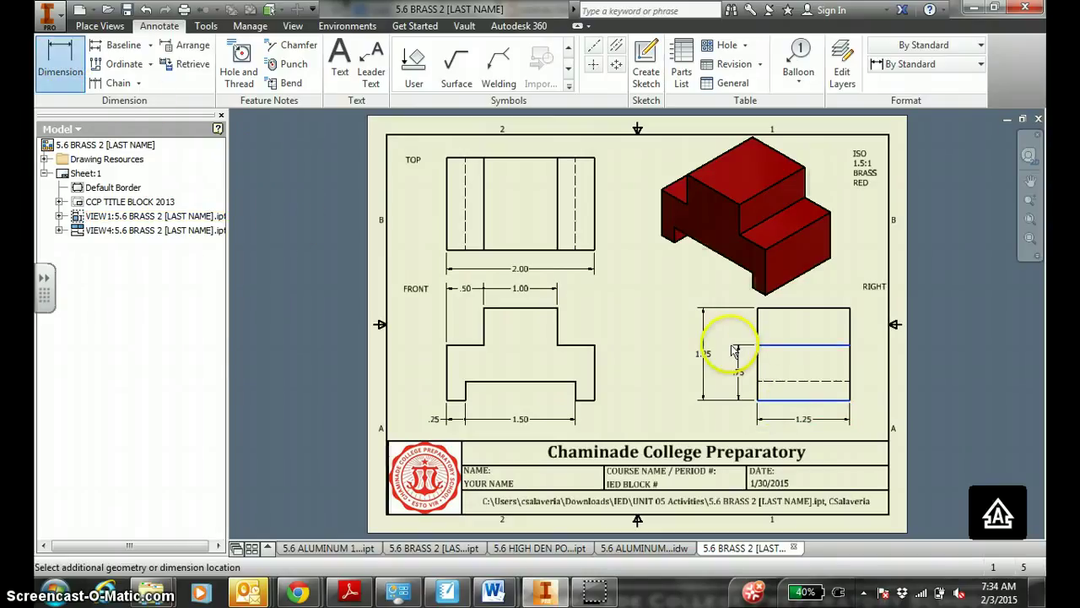
{"action": "left_click", "coordinate": [720, 353]}
{"action": "left_click", "coordinate": [56, 66]}
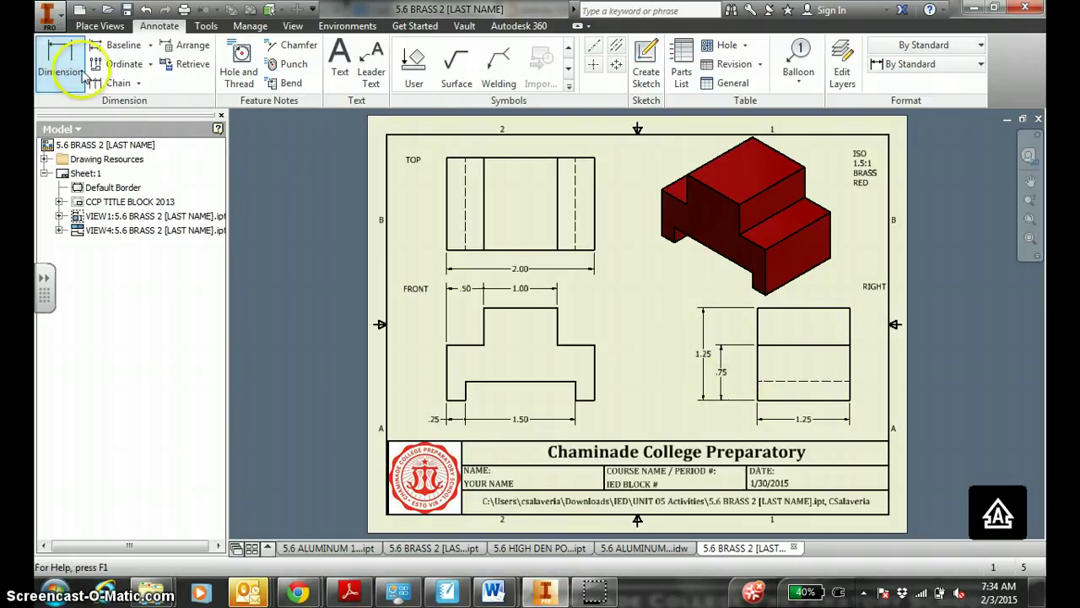
{"action": "left_click", "coordinate": [757, 392]}
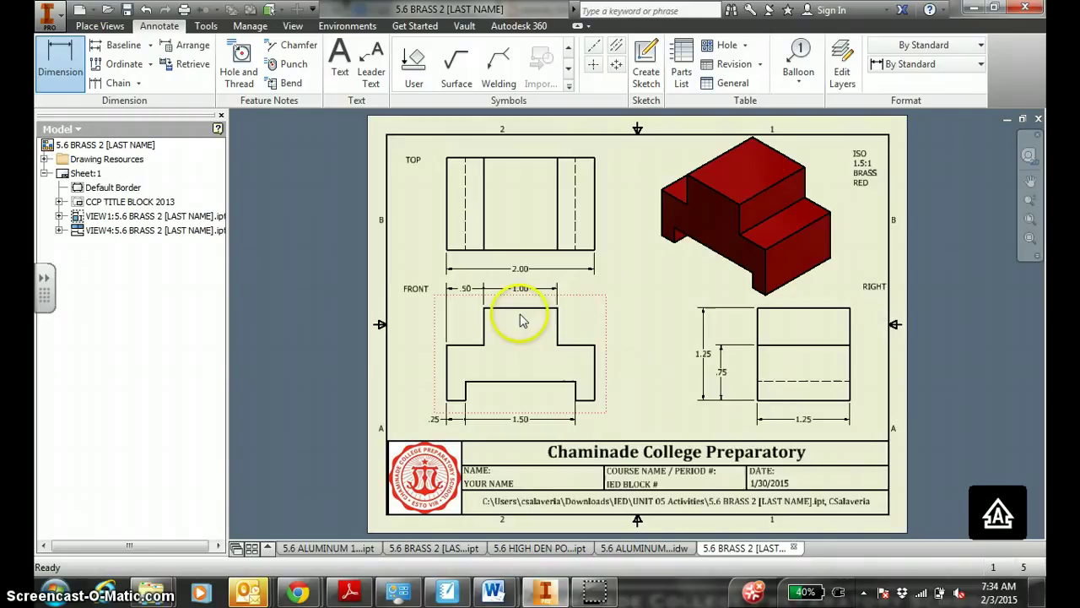
{"action": "left_click", "coordinate": [59, 63]}
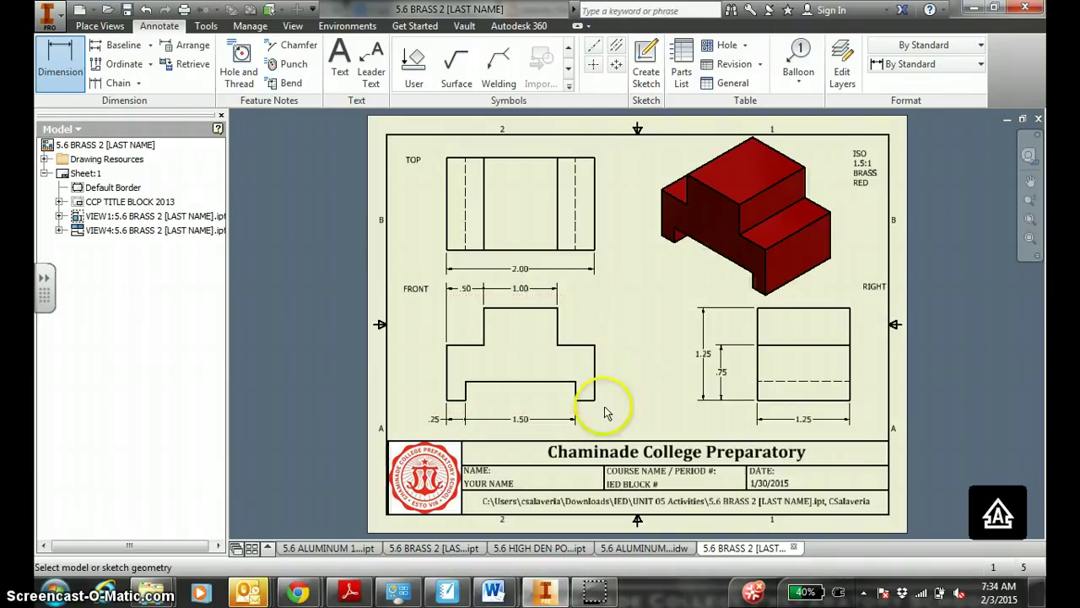
{"action": "scroll", "coordinate": [607, 414], "scroll_direction": "up", "scroll_amount": 3}
{"action": "key", "text": "Escape"}
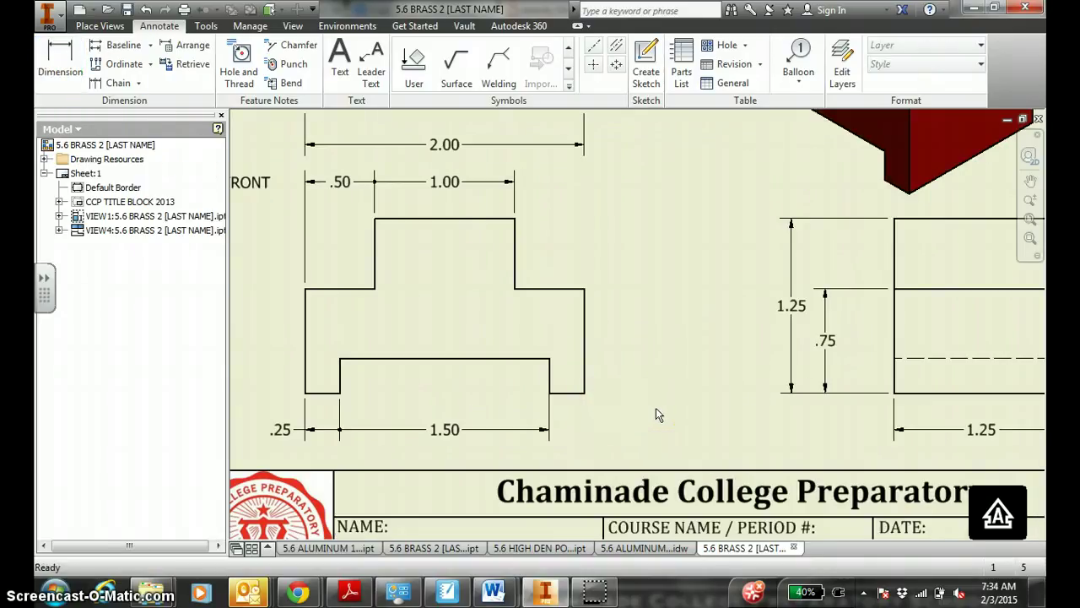
{"action": "scroll", "coordinate": [656, 408], "scroll_direction": "down", "scroll_amount": 3}
- Dimension the height from the base to the hidden slot line in the right view, placing it left of the view inside the shoulder height
{"action": "left_click", "coordinate": [71, 54]}
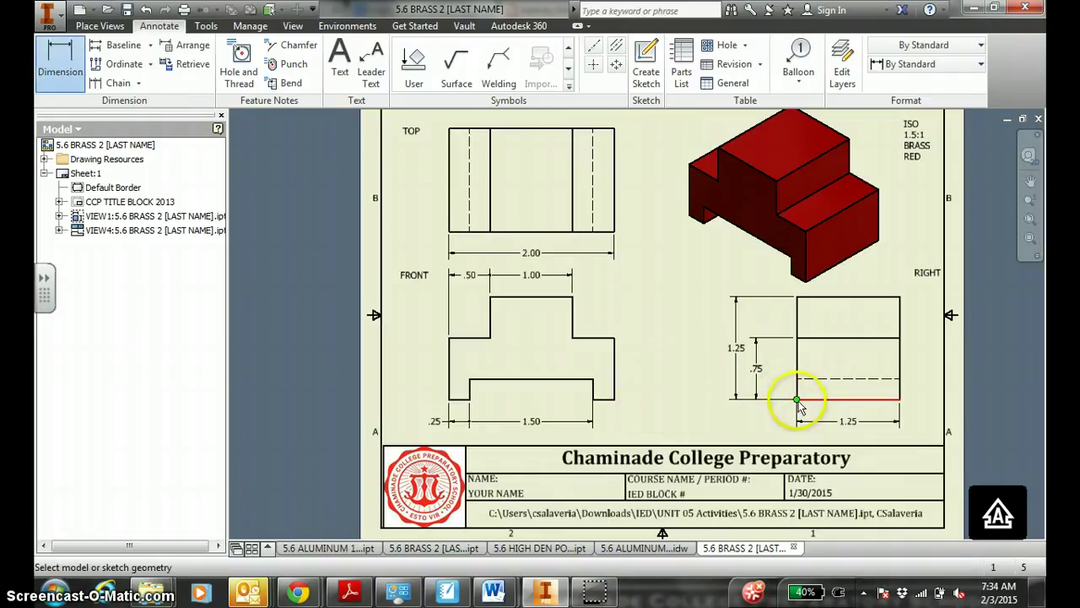
{"action": "left_click", "coordinate": [799, 402]}
{"action": "left_click", "coordinate": [806, 383]}
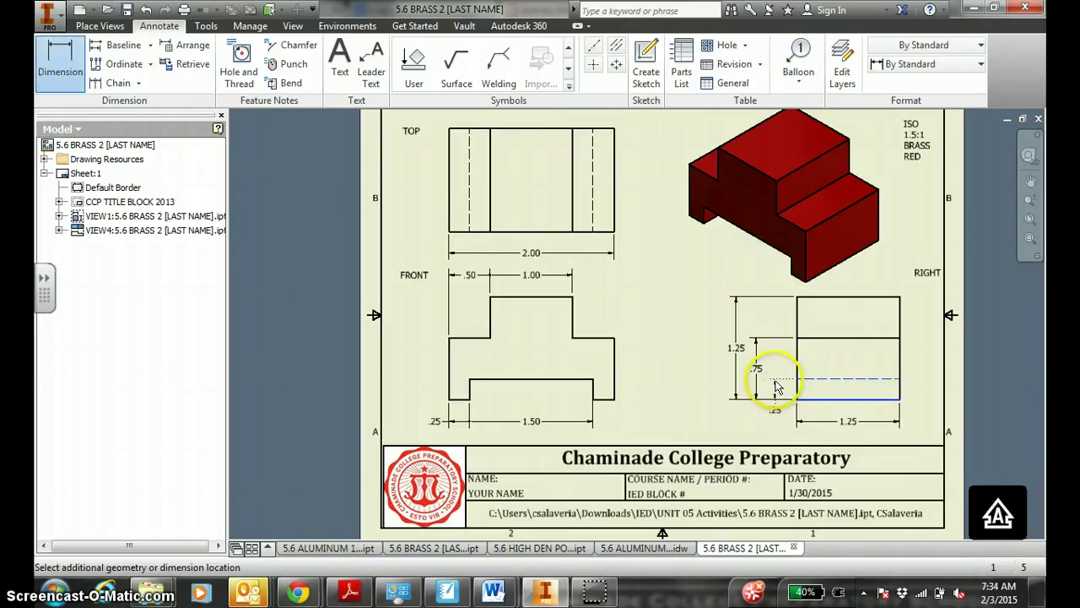
{"action": "left_click", "coordinate": [775, 395]}
{"action": "key", "text": "Escape"}
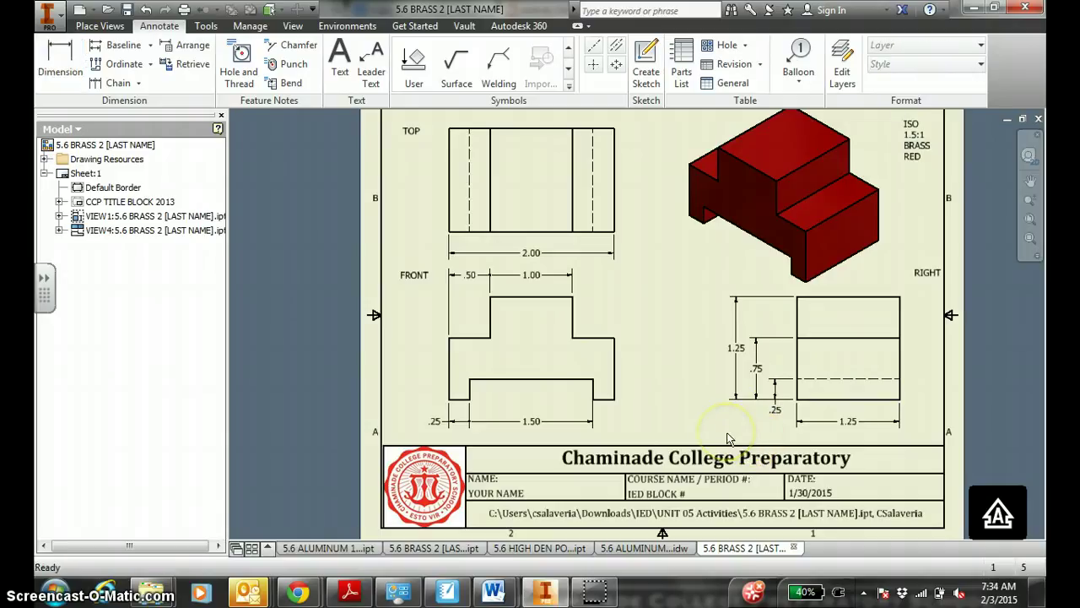
- Dimension the bottom slot's depth near its right end in the front view, and move the dimension text below the slot opening
{"action": "left_click", "coordinate": [1029, 218]}
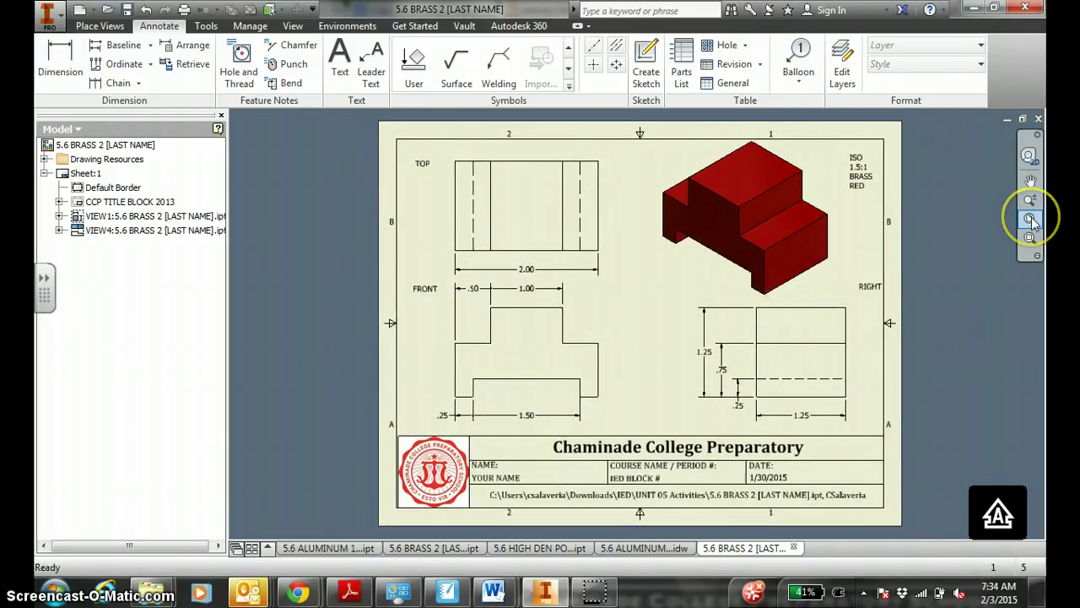
{"action": "left_click", "coordinate": [60, 59]}
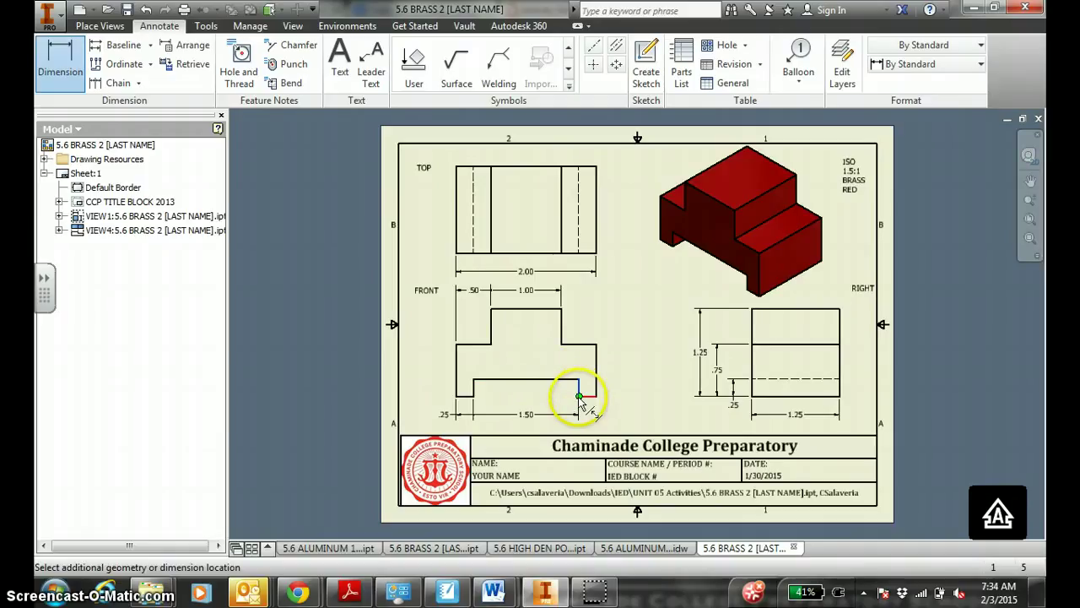
{"action": "left_click", "coordinate": [579, 396]}
{"action": "left_click", "coordinate": [549, 400]}
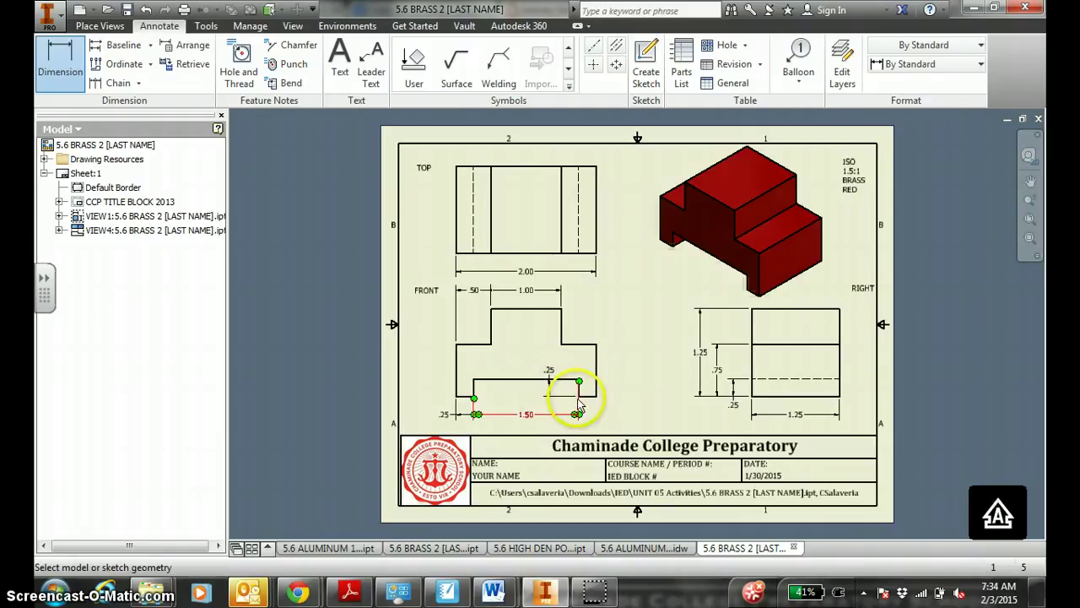
{"action": "key", "text": "Escape"}
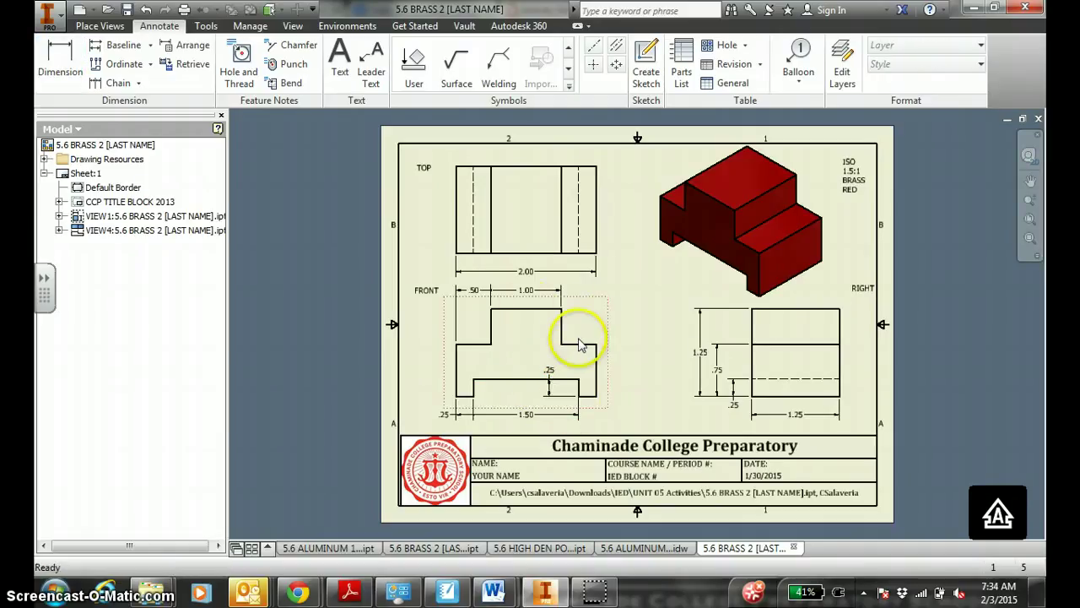
{"action": "left_click_drag", "start_coordinate": [549, 377], "coordinate": [553, 408]}
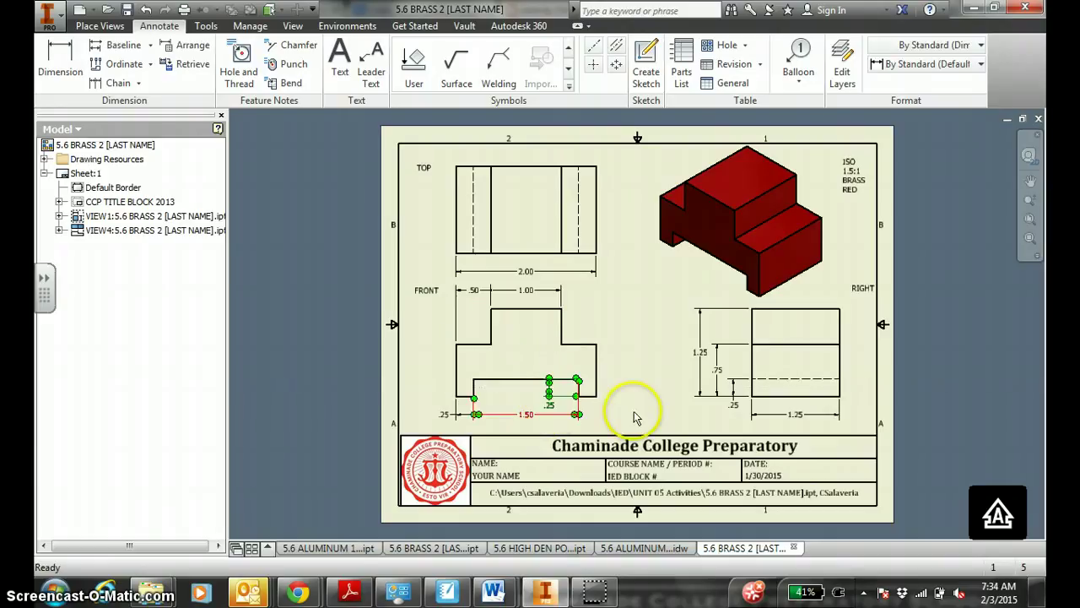
{"action": "key", "text": "Escape"}
- Try a lower placement for the front view's slot-width dimension, and nudge the slot-depth dimension texts in the front and right views
{"action": "left_click", "coordinate": [531, 422]}
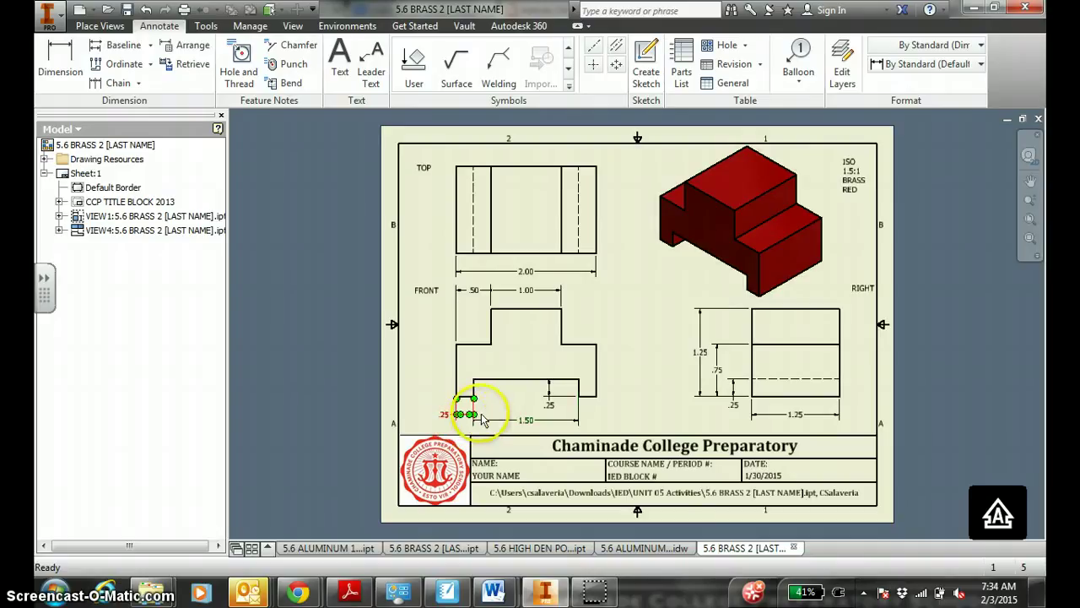
{"action": "mouse_move", "coordinate": [485, 422]}
{"action": "left_mouse_down"}
{"action": "mouse_move", "coordinate": [494, 424]}
{"action": "mouse_move", "coordinate": [469, 416]}
{"action": "left_mouse_up"}
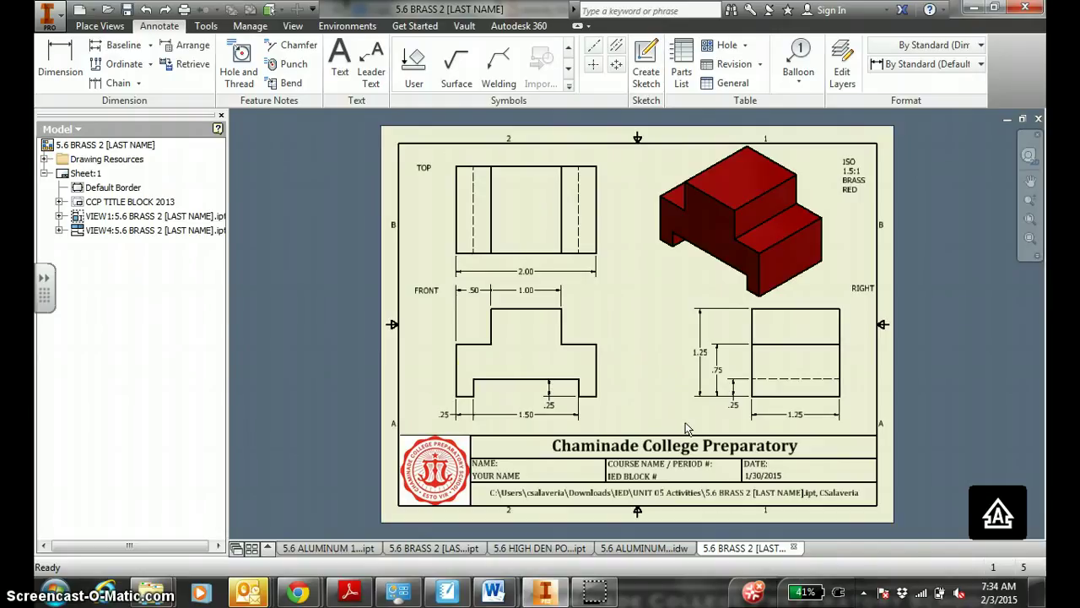
{"action": "left_click_drag", "start_coordinate": [560, 402], "coordinate": [549, 404]}
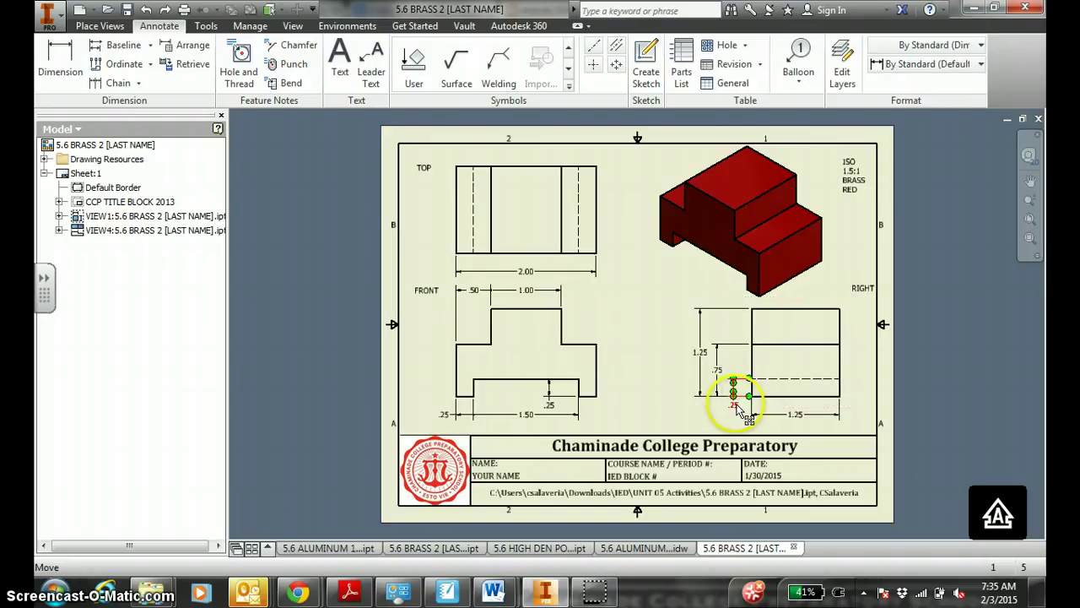
{"action": "left_click_drag", "start_coordinate": [736, 409], "coordinate": [734, 406]}
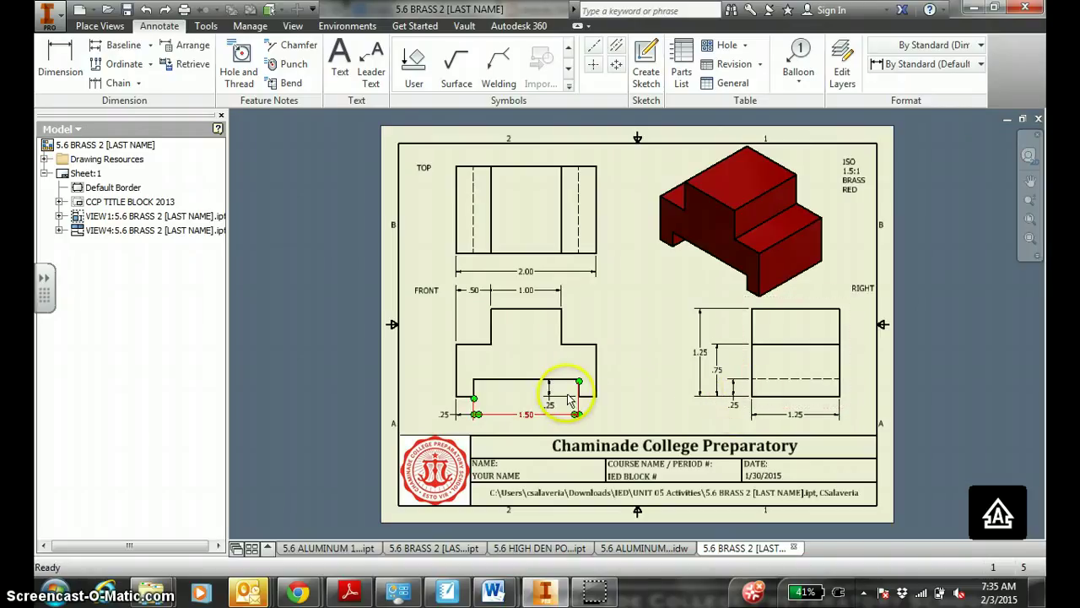
{"action": "left_click_drag", "start_coordinate": [549, 403], "coordinate": [552, 407]}
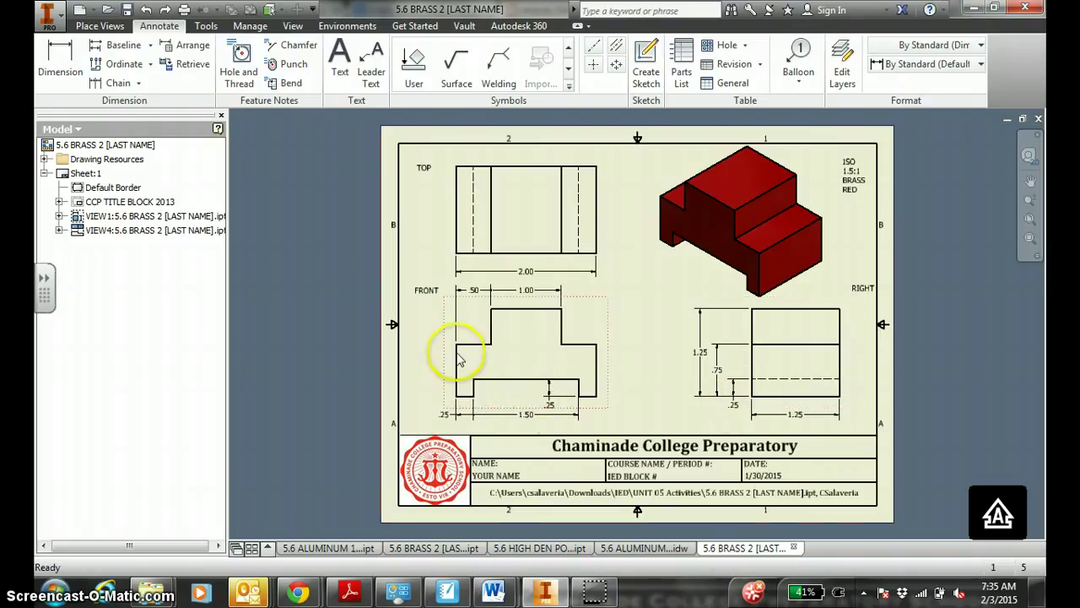
- Add a second slot-depth dimension near the slot's left end in the front view, and move its text above the slot
{"action": "left_click", "coordinate": [60, 63]}
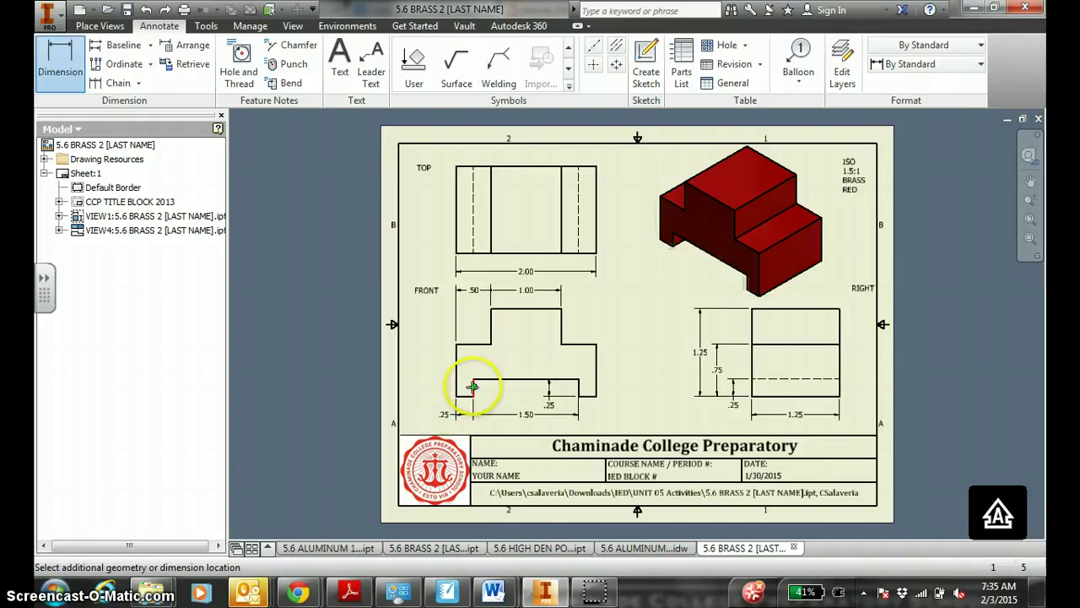
{"action": "left_click", "coordinate": [60, 60]}
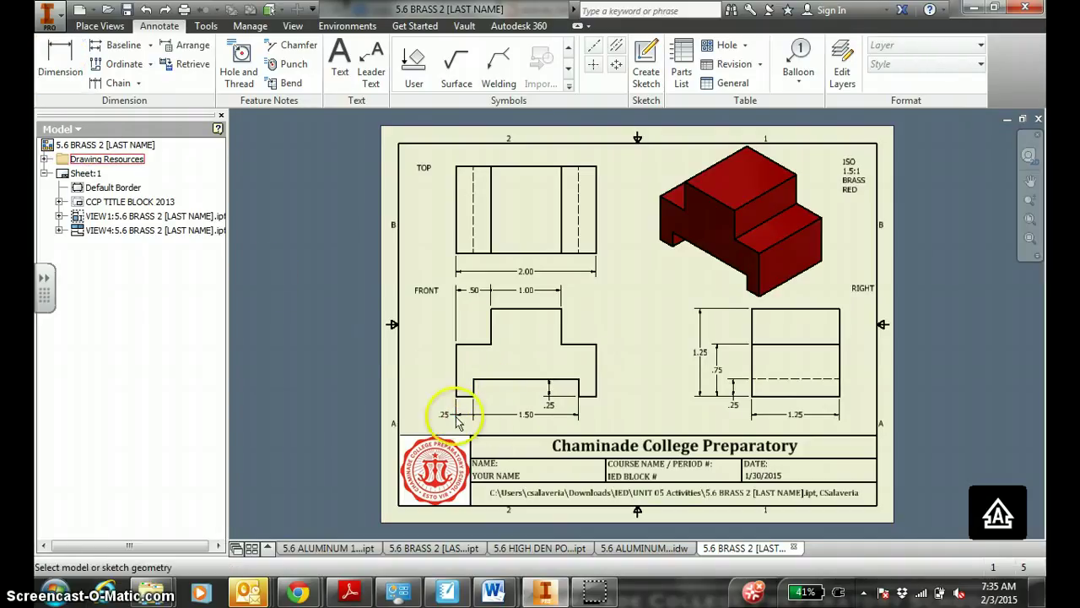
{"action": "left_click", "coordinate": [473, 388]}
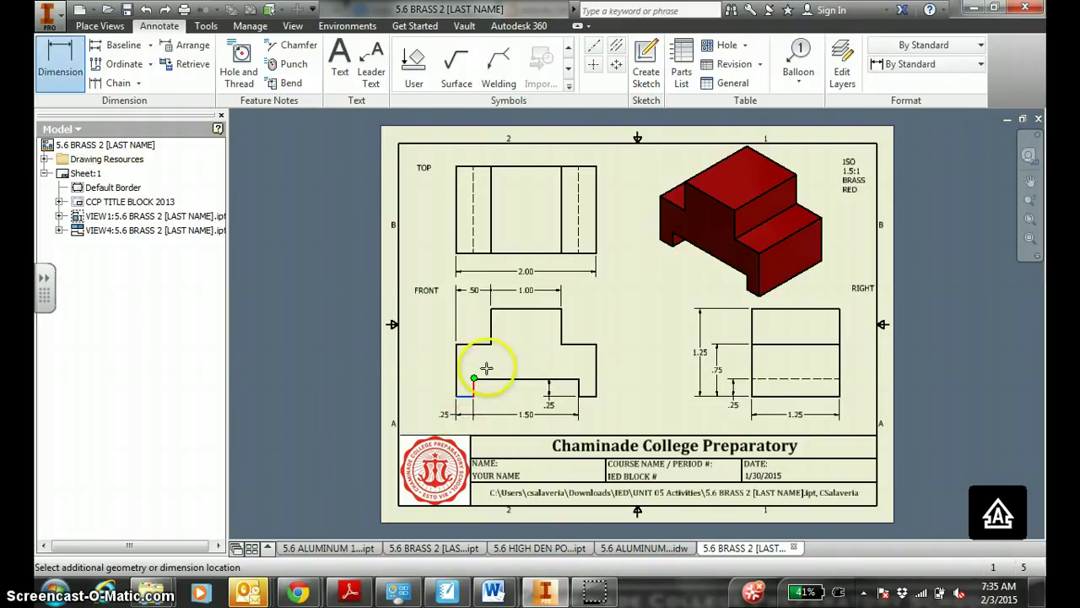
{"action": "left_click", "coordinate": [485, 393]}
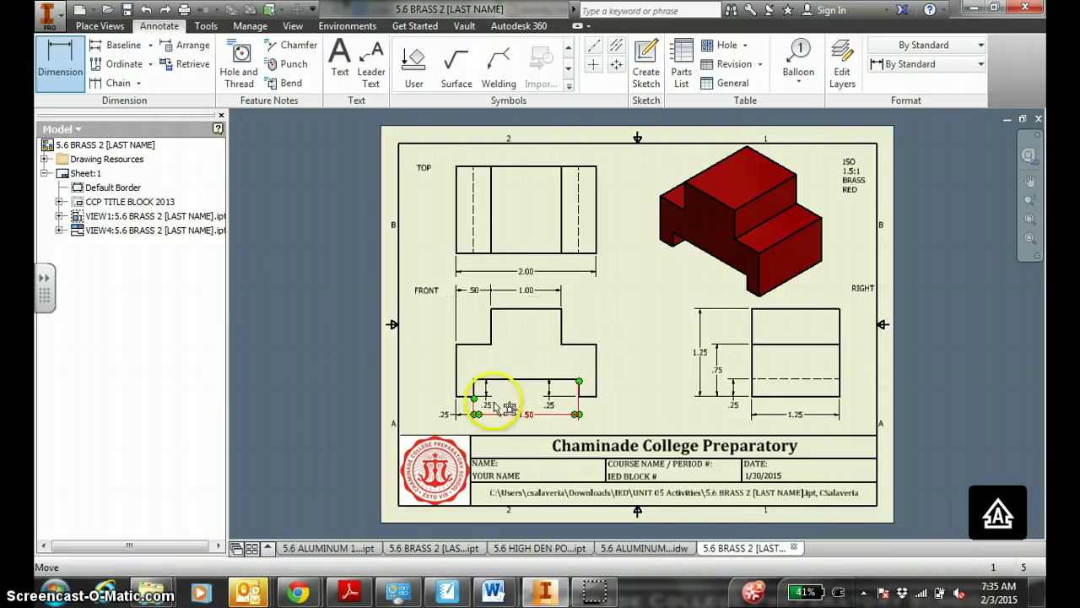
{"action": "key", "text": "Escape"}
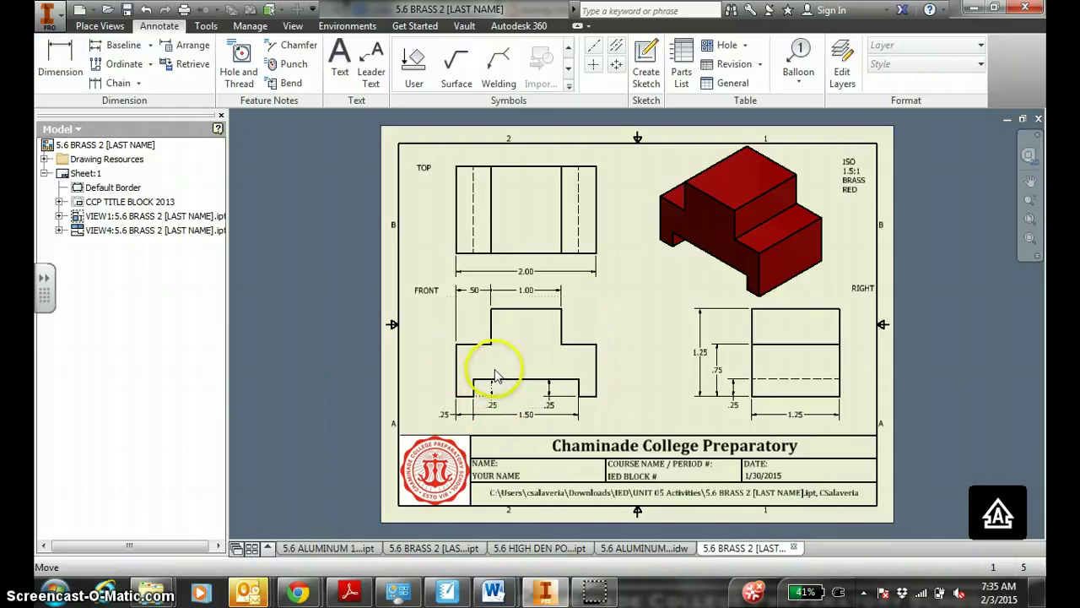
{"action": "left_click_drag", "start_coordinate": [498, 413], "coordinate": [492, 365]}
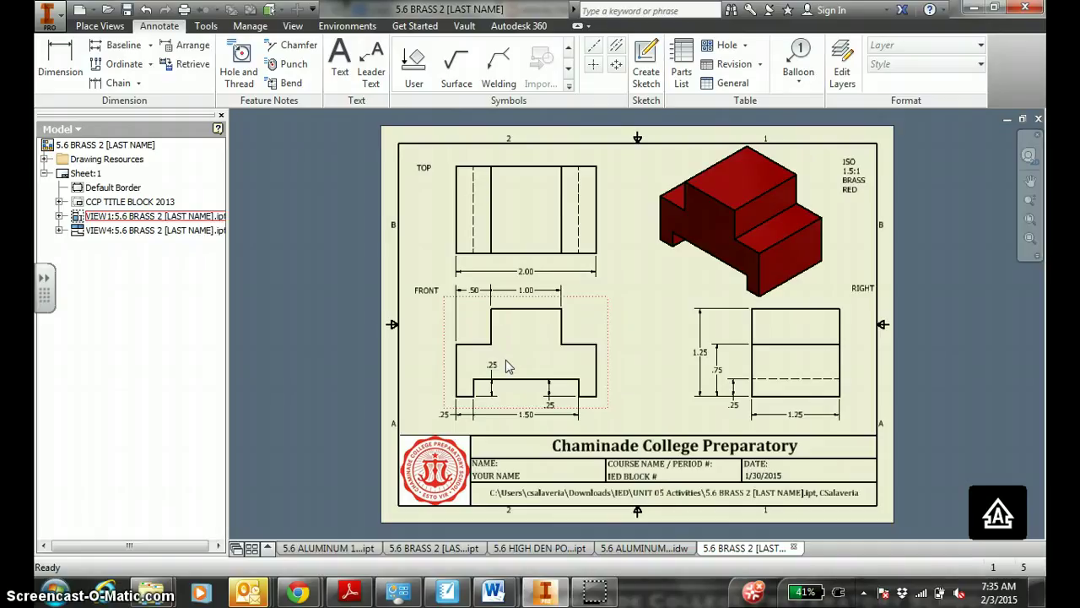
- Save the brass drawing as 5.6 BRASS 2 [LAST NAME].idw in UNIT 05 Activities, replacing the existing file
{"action": "left_click", "coordinate": [126, 9]}
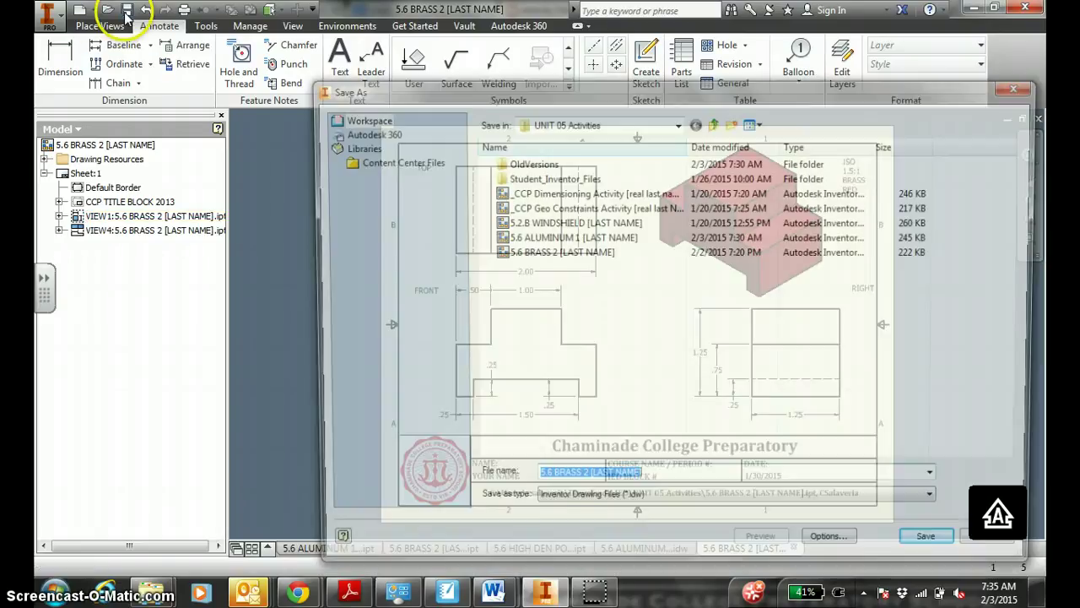
{"action": "left_click", "coordinate": [935, 548]}
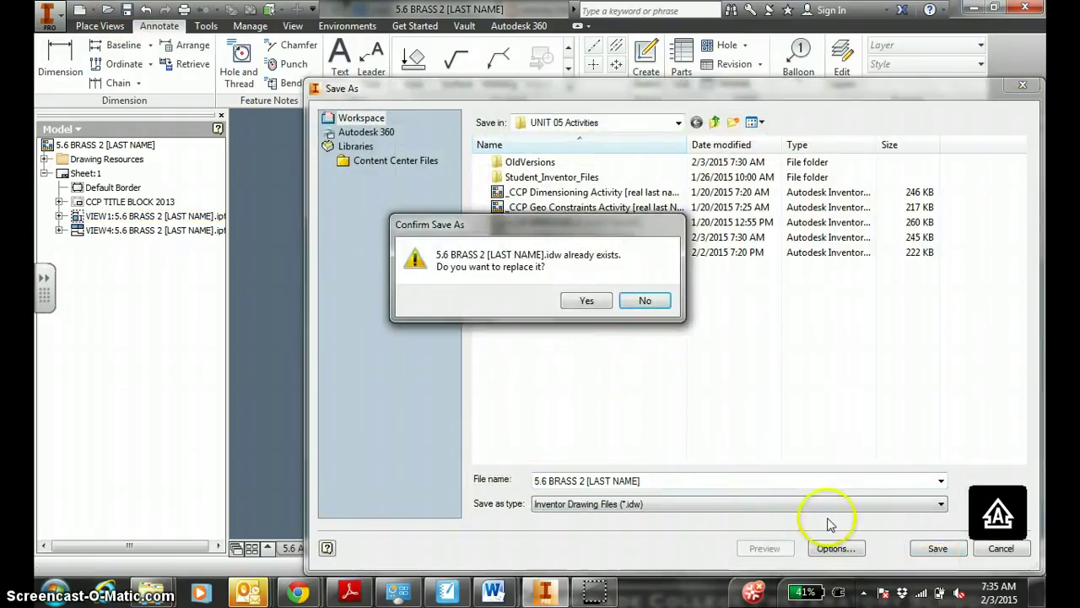
{"action": "left_click", "coordinate": [587, 301]}
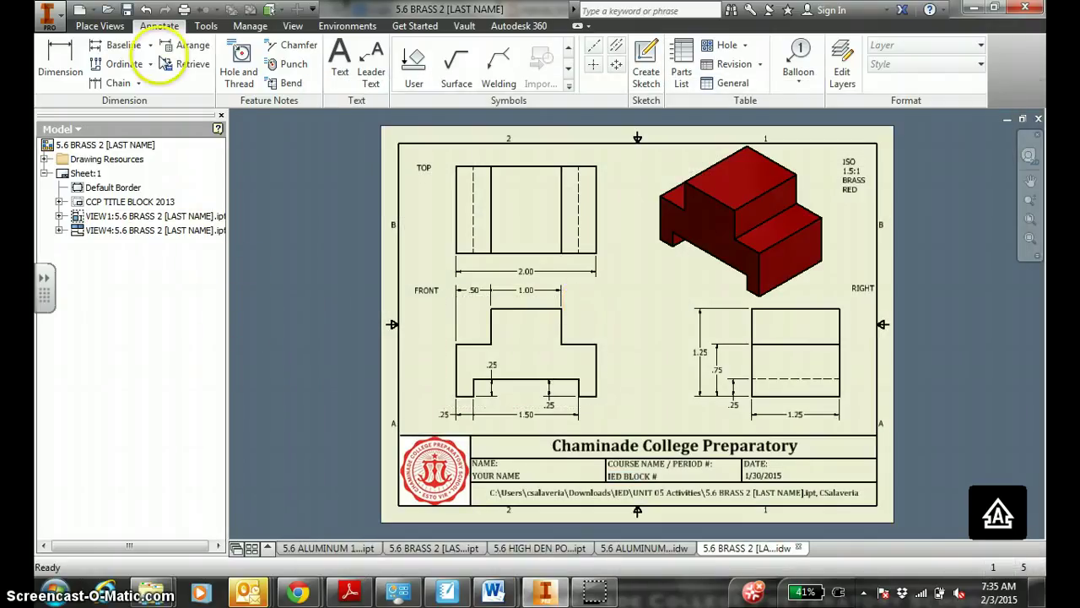
- Export the brass drawing as 5.6 BRASS 2 [LAST NAME].pdf and close the PDF that opens
{"action": "left_click", "coordinate": [48, 12]}
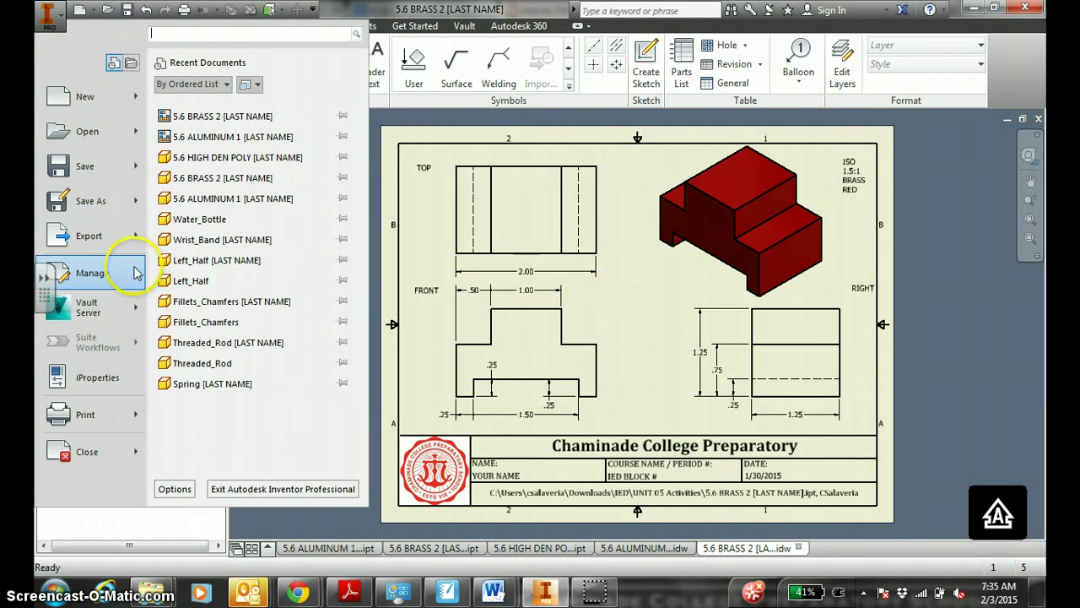
{"action": "mouse_move", "coordinate": [115, 237]}
{"action": "left_click", "coordinate": [203, 150]}
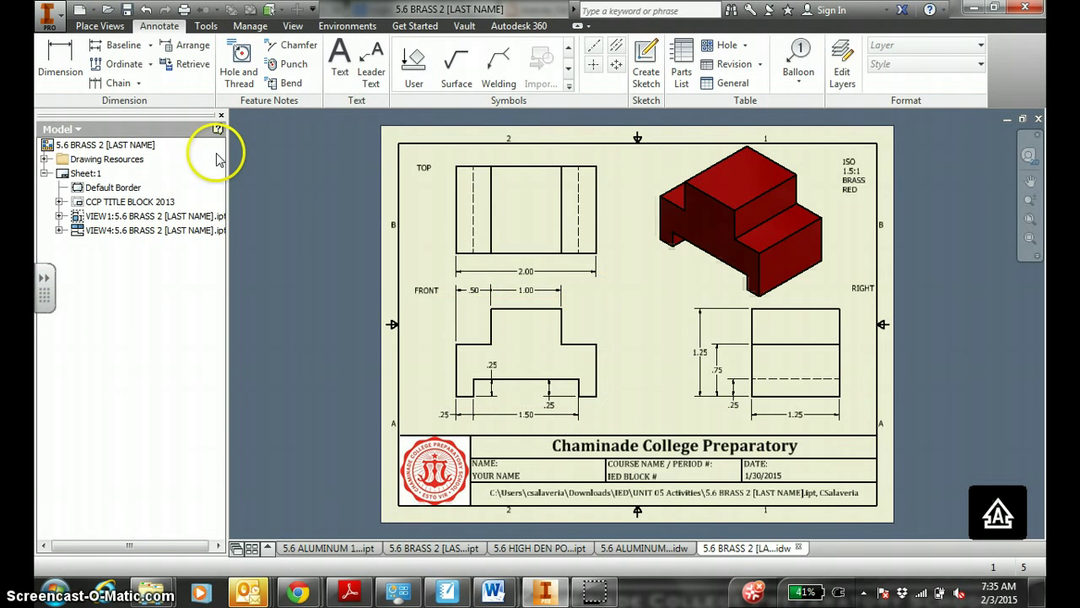
{"action": "left_click", "coordinate": [933, 548]}
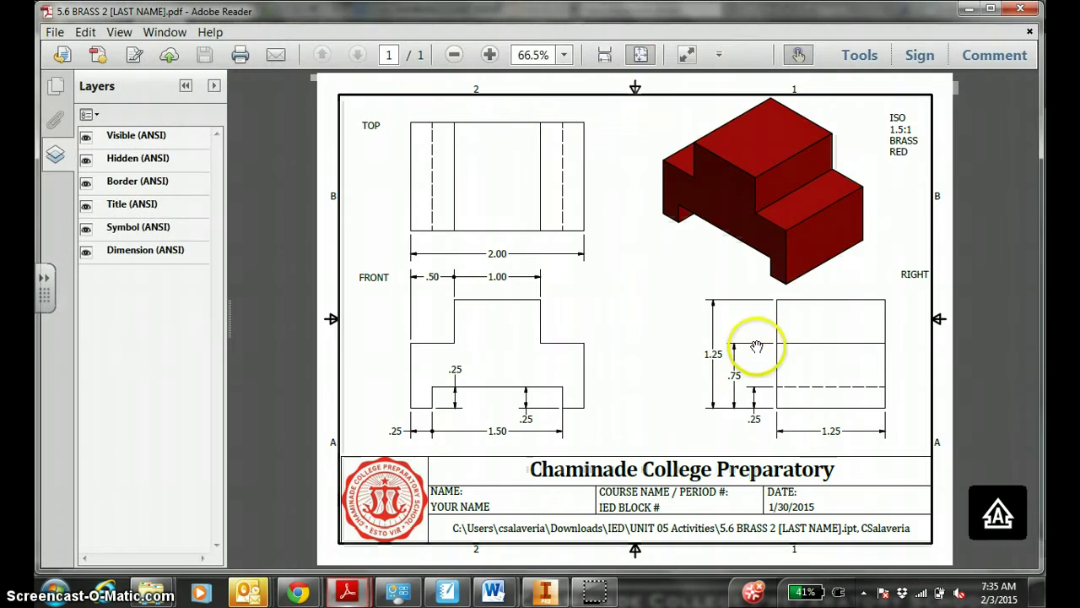
{"action": "left_click", "coordinate": [1020, 8]}
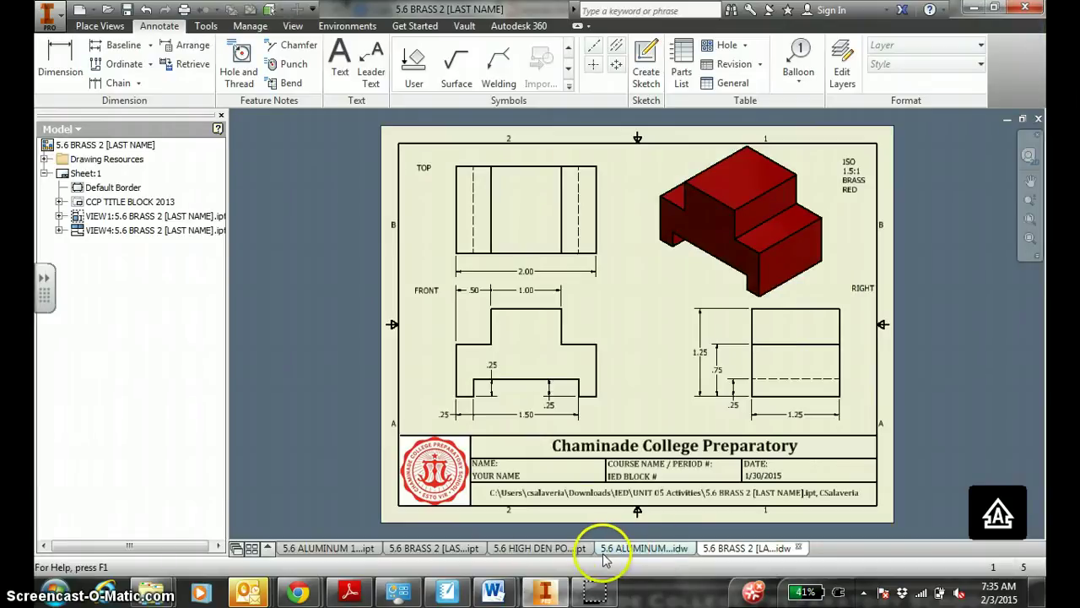
- With the 5.6 HIGH DEN POLY part active, create a drawing from CCP TITLE BLOCK 2013.idw, entering YOUR NAME and IED # in the title block
{"action": "left_click", "coordinate": [549, 550]}
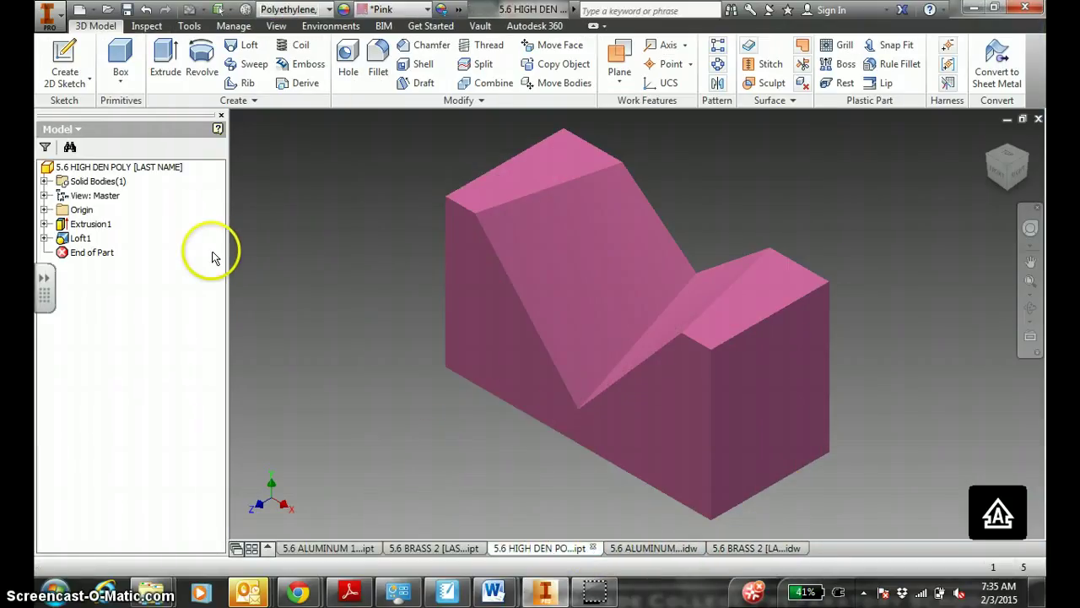
{"action": "left_click", "coordinate": [80, 12]}
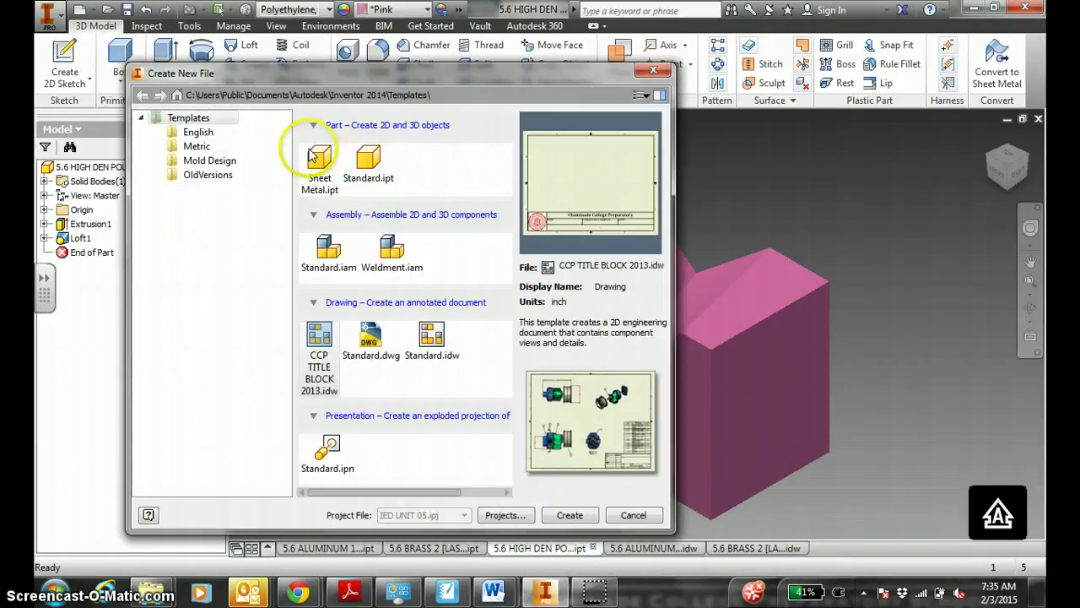
{"action": "double_click", "coordinate": [325, 355]}
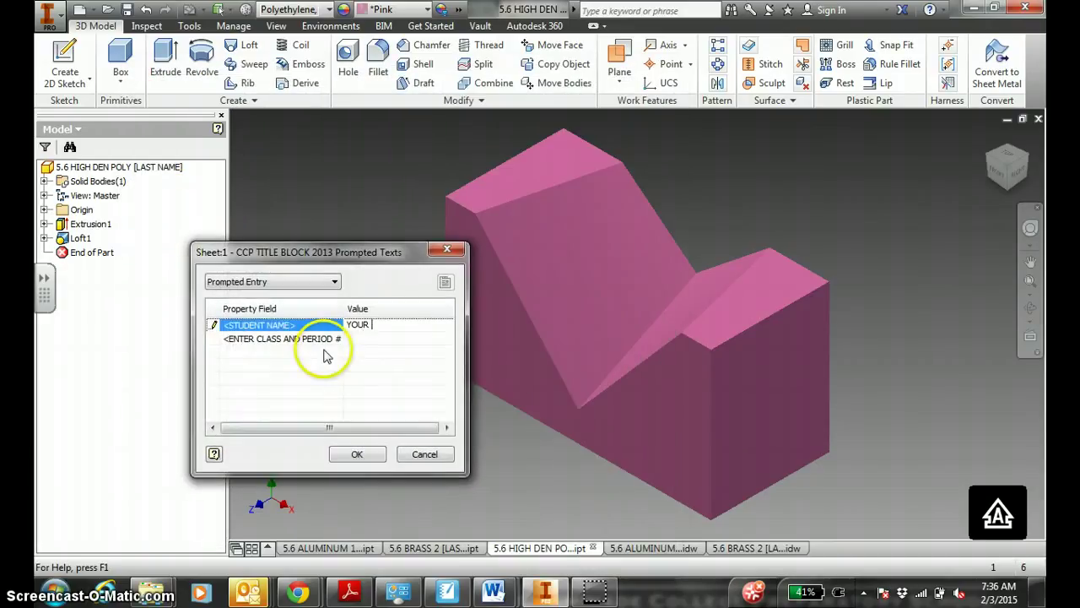
{"action": "type", "text": "E"}
{"action": "key", "text": "Return"}
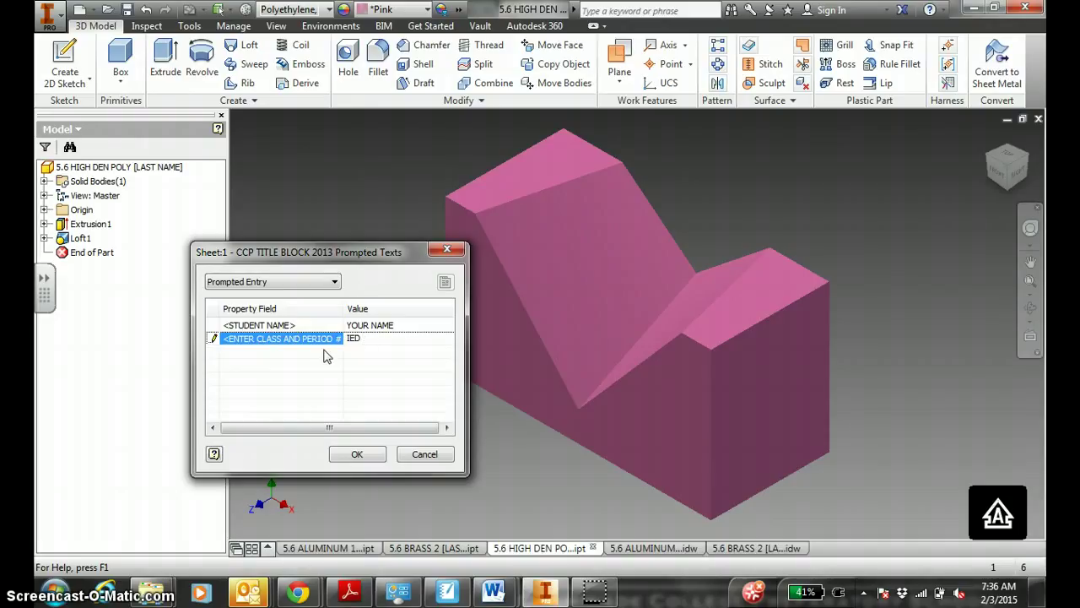
{"action": "left_click", "coordinate": [356, 456]}
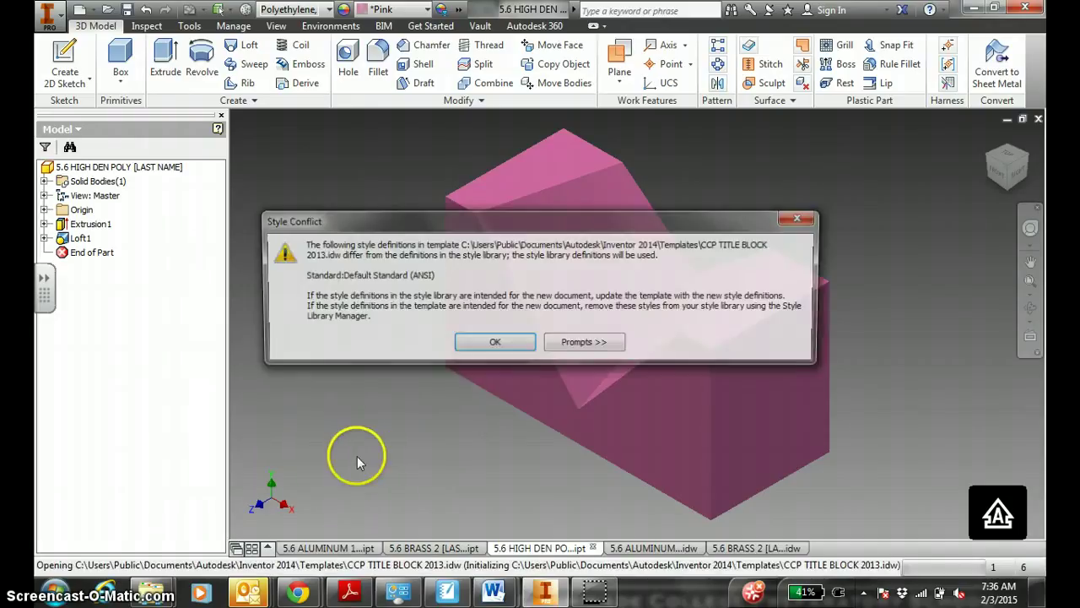
{"action": "left_click", "coordinate": [494, 344]}
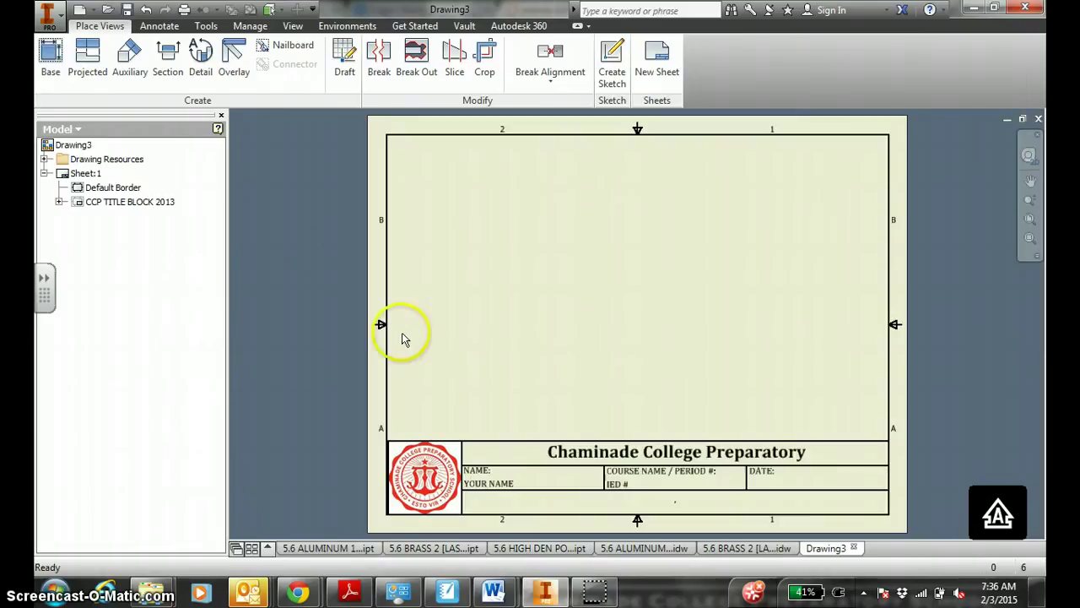
- Place a front base view of the high density poly part at 1.5:1, with projected top, right and isometric views
{"action": "left_click", "coordinate": [50, 56]}
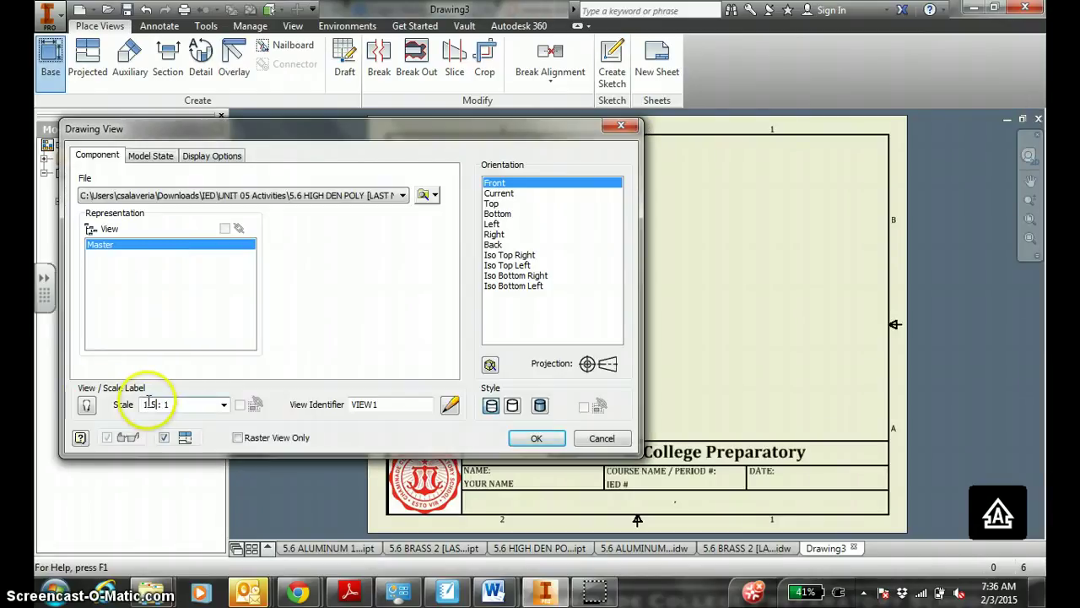
{"action": "left_click", "coordinate": [536, 438]}
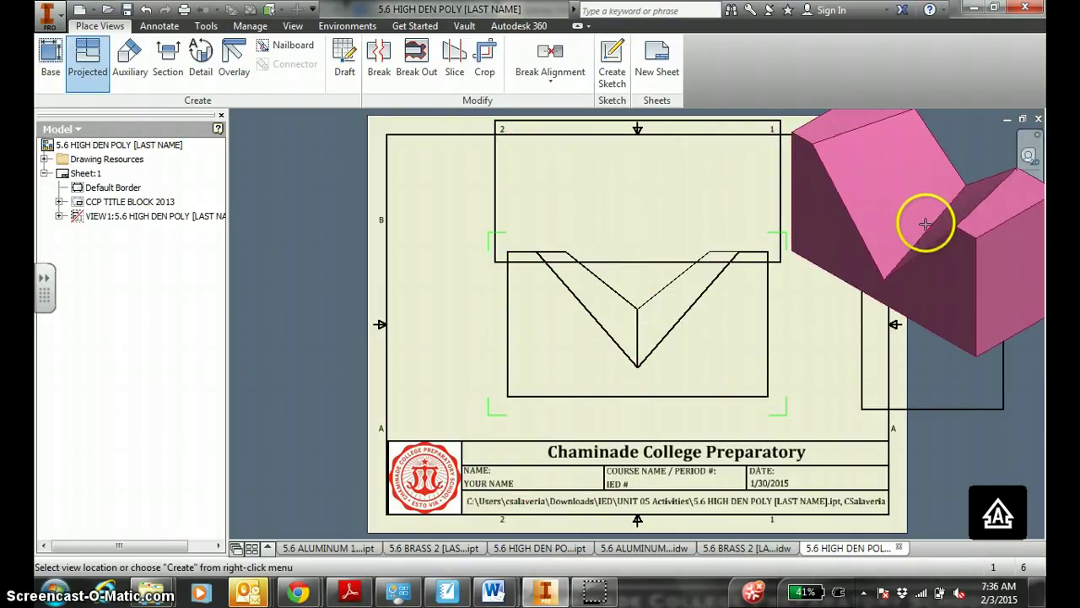
{"action": "right_click", "coordinate": [926, 221]}
{"action": "left_click", "coordinate": [975, 217]}
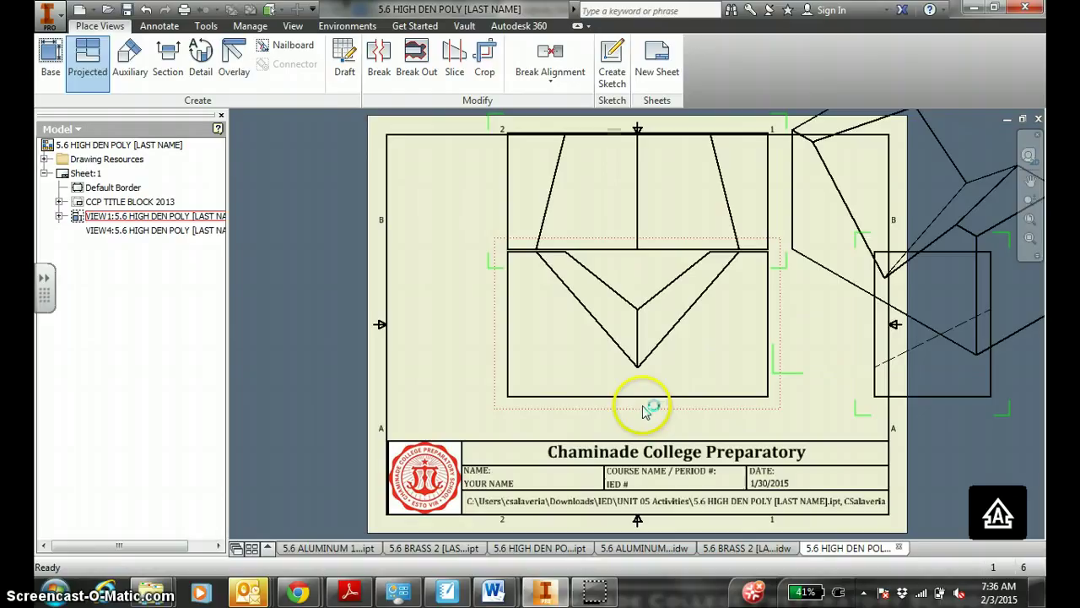
- Move the front view toward the sheet's lower left corner and set its scale to 1:1
{"action": "left_click_drag", "start_coordinate": [639, 409], "coordinate": [436, 419]}
{"action": "right_click", "coordinate": [431, 427]}
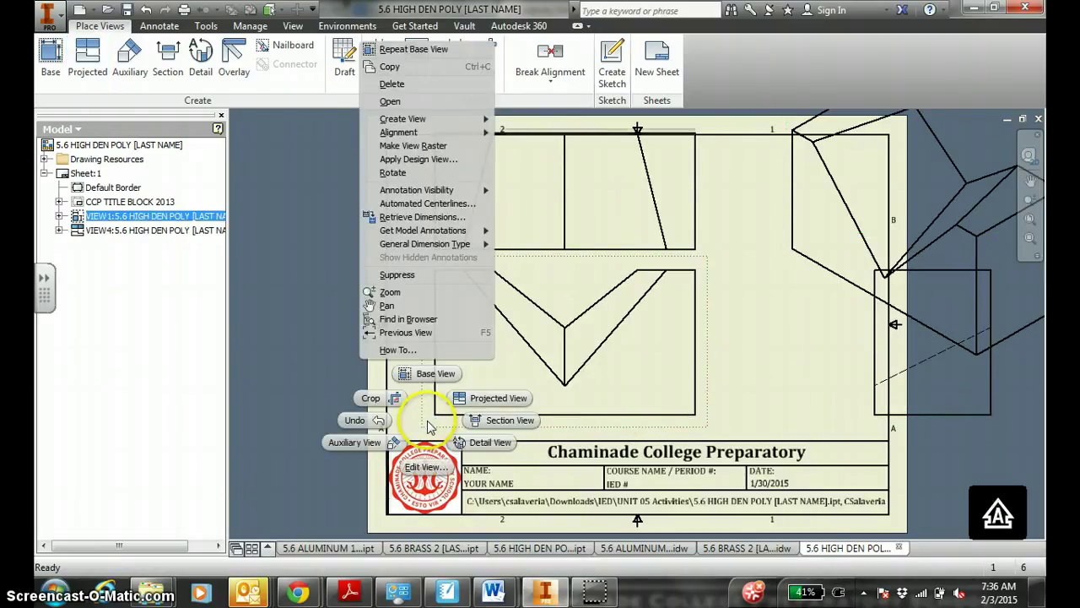
{"action": "left_click", "coordinate": [425, 467]}
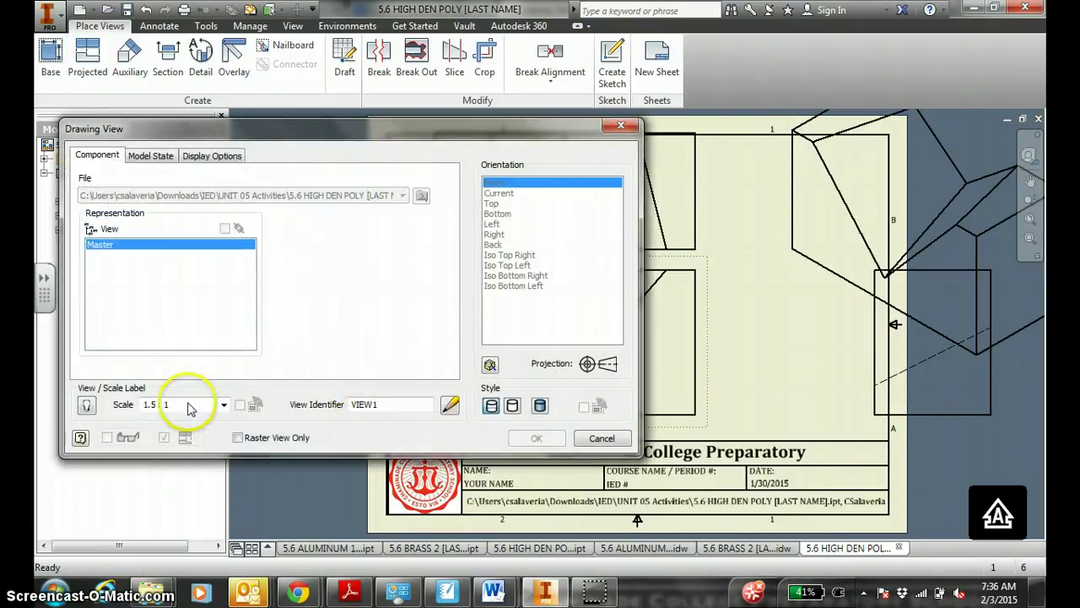
{"action": "left_click", "coordinate": [155, 404]}
{"action": "key", "text": "BackSpace"}
{"action": "key", "text": "BackSpace"}
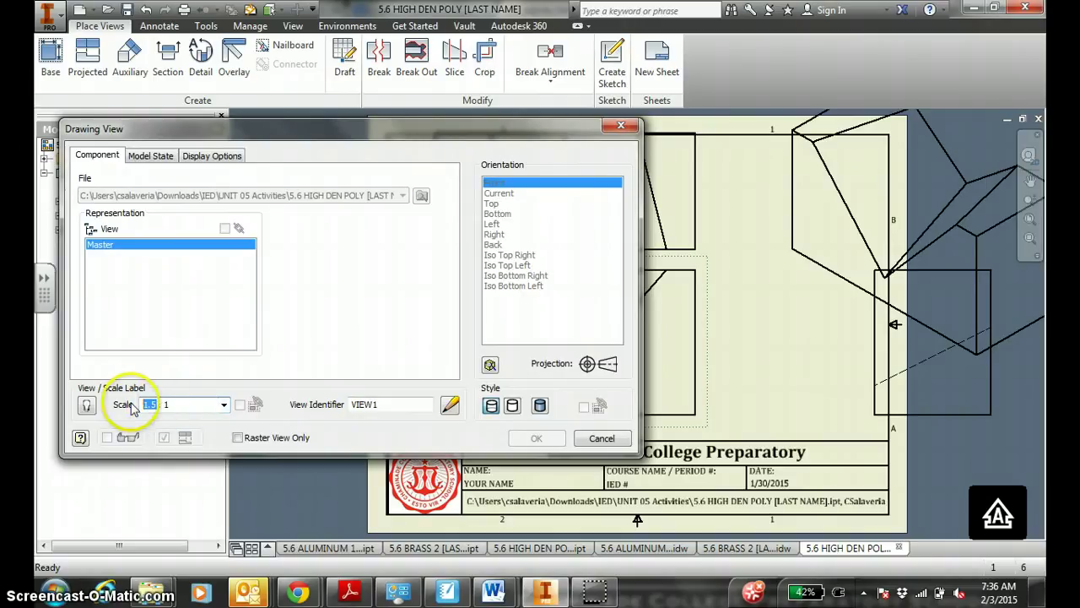
{"action": "left_click", "coordinate": [536, 438]}
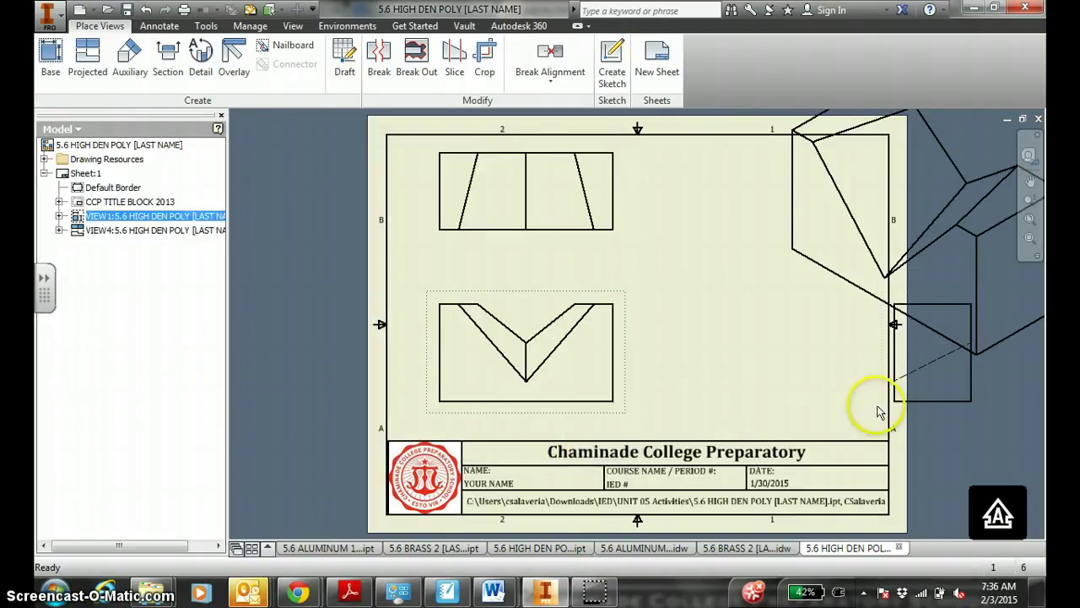
- Move the right view inside the sheet border, and set the isometric view to 1:1 scale with shaded style
{"action": "left_click_drag", "start_coordinate": [897, 397], "coordinate": [711, 425]}
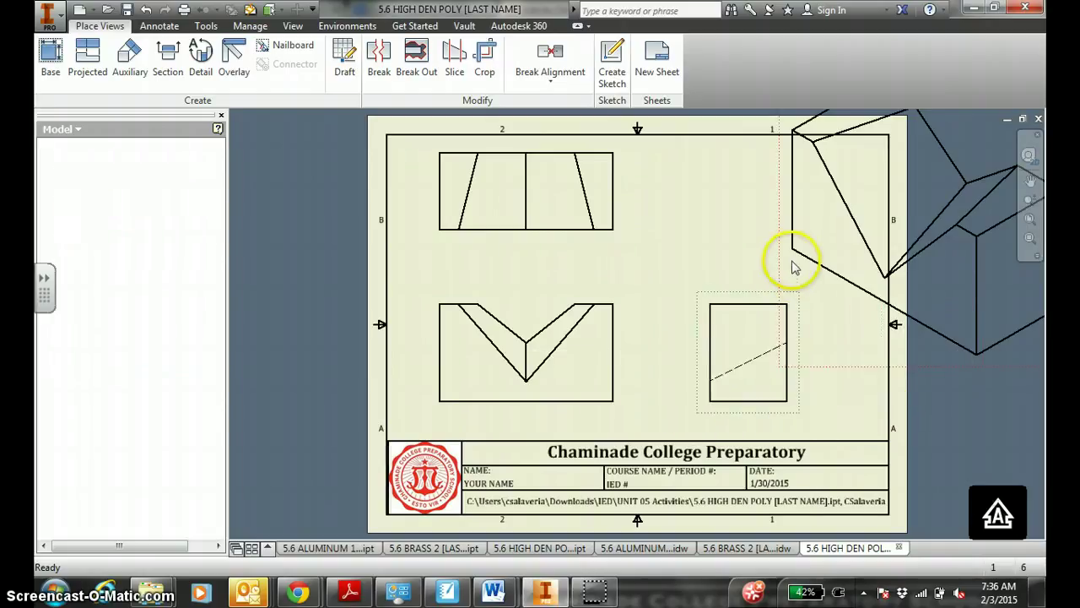
{"action": "right_click", "coordinate": [785, 261]}
{"action": "left_click", "coordinate": [782, 237]}
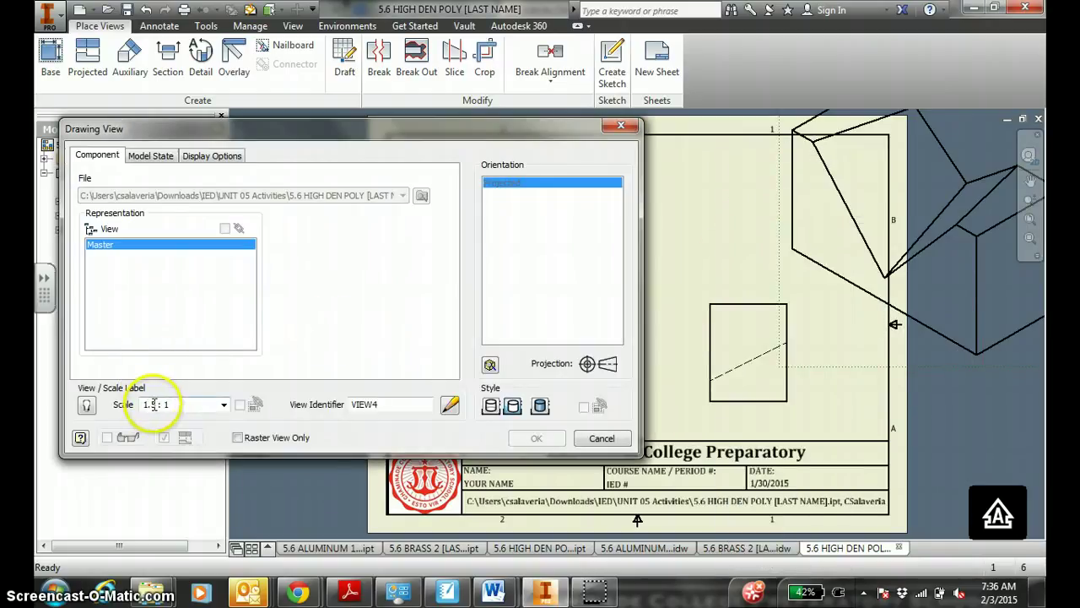
{"action": "key", "text": "BackSpace"}
{"action": "key", "text": "BackSpace"}
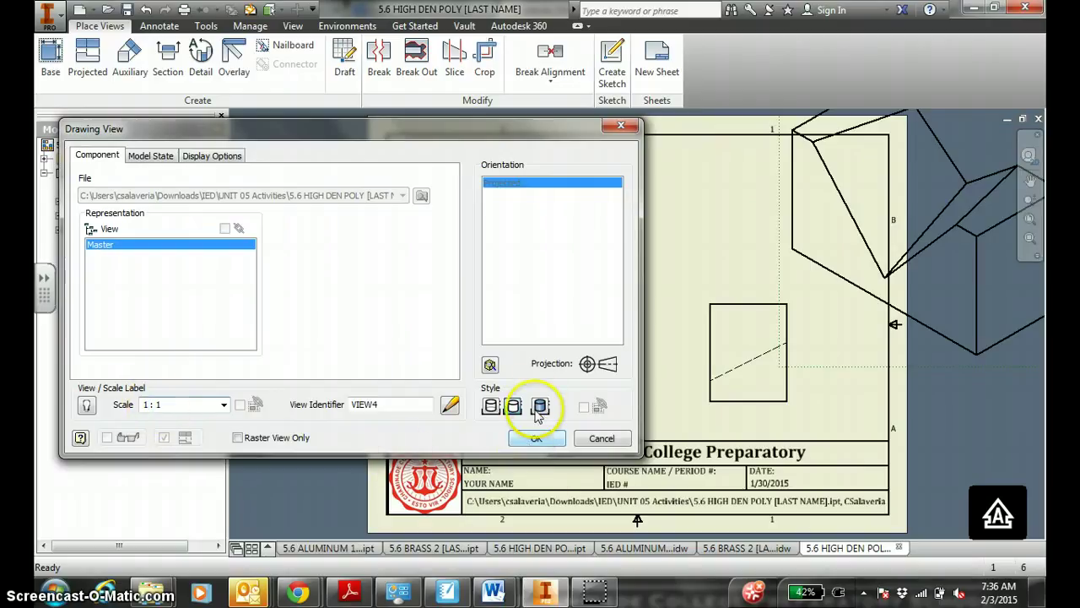
{"action": "left_click", "coordinate": [534, 438]}
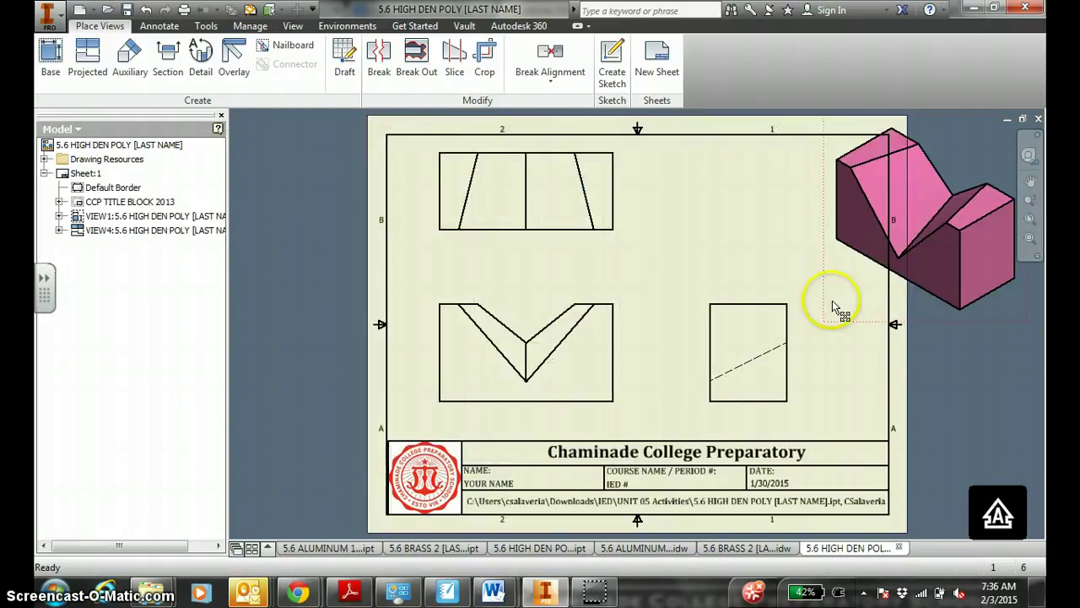
- Arrange the views with the isometric in the sheet's upper right, the front view slightly lower, and the right view closer to it
{"action": "left_click_drag", "start_coordinate": [832, 302], "coordinate": [670, 313]}
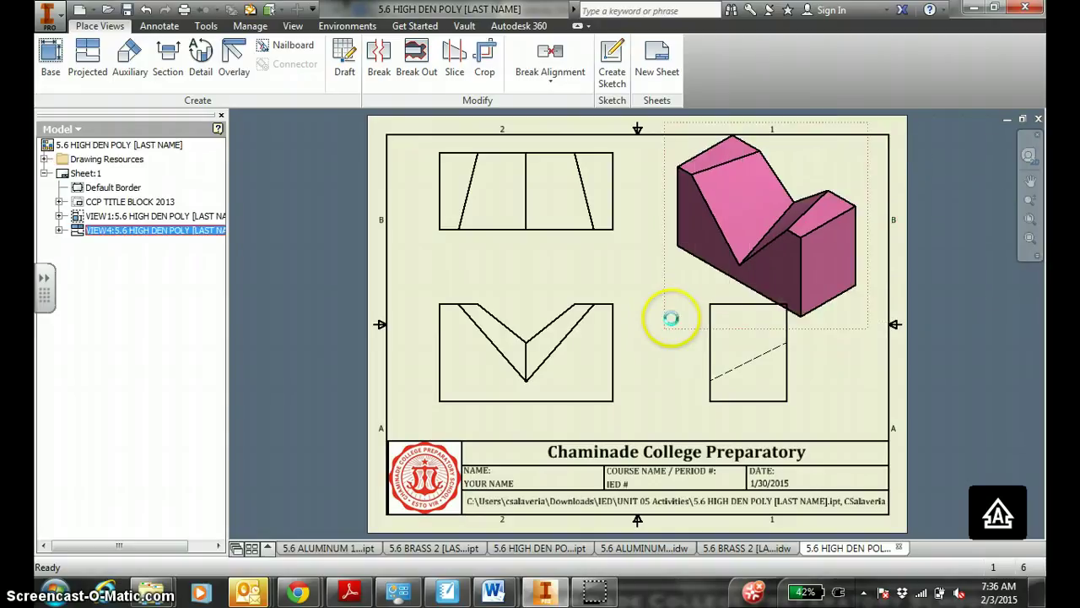
{"action": "left_click_drag", "start_coordinate": [429, 411], "coordinate": [425, 426]}
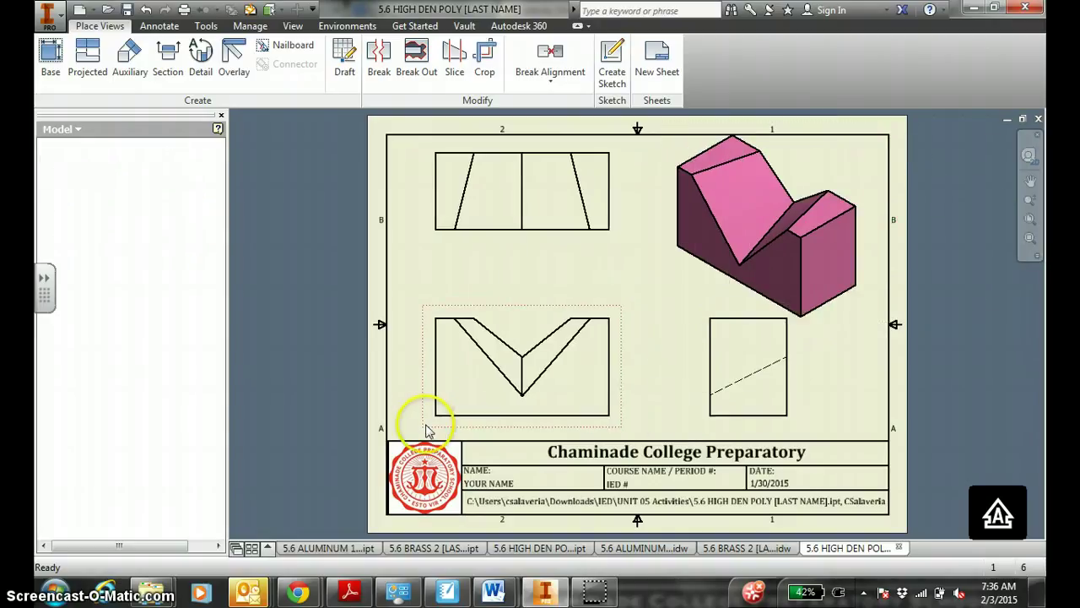
{"action": "left_click", "coordinate": [662, 297]}
{"action": "left_click_drag", "start_coordinate": [666, 300], "coordinate": [668, 302]}
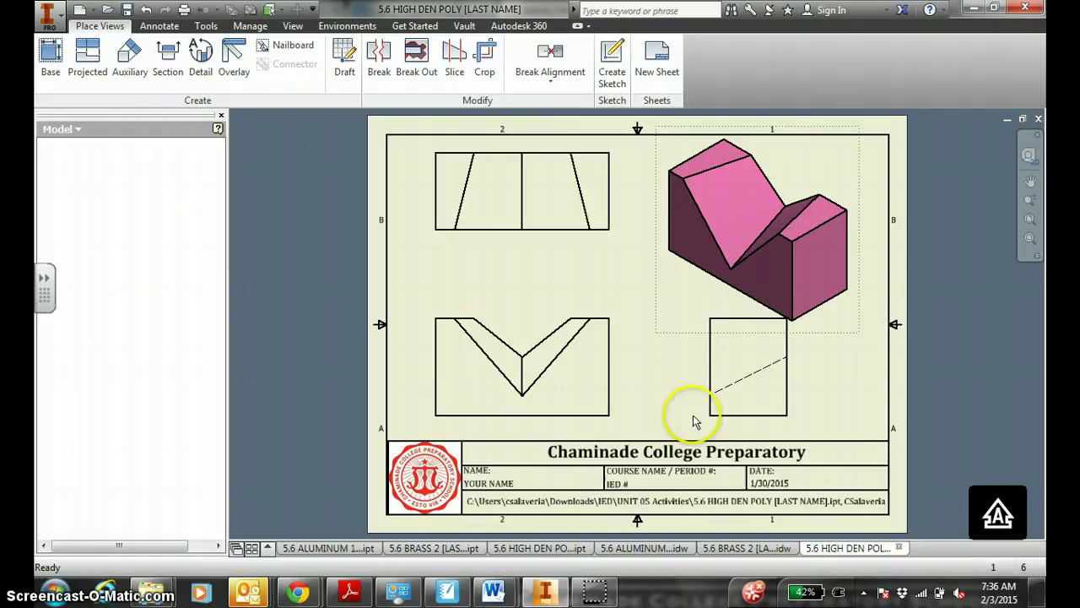
{"action": "left_click_drag", "start_coordinate": [700, 422], "coordinate": [638, 428]}
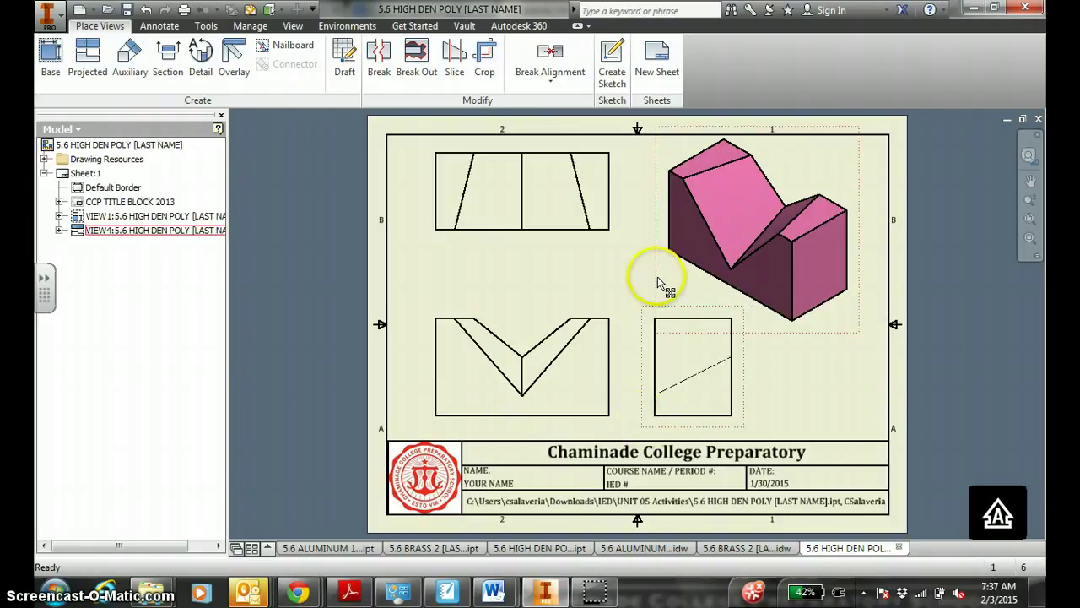
{"action": "left_click_drag", "start_coordinate": [672, 285], "coordinate": [673, 284]}
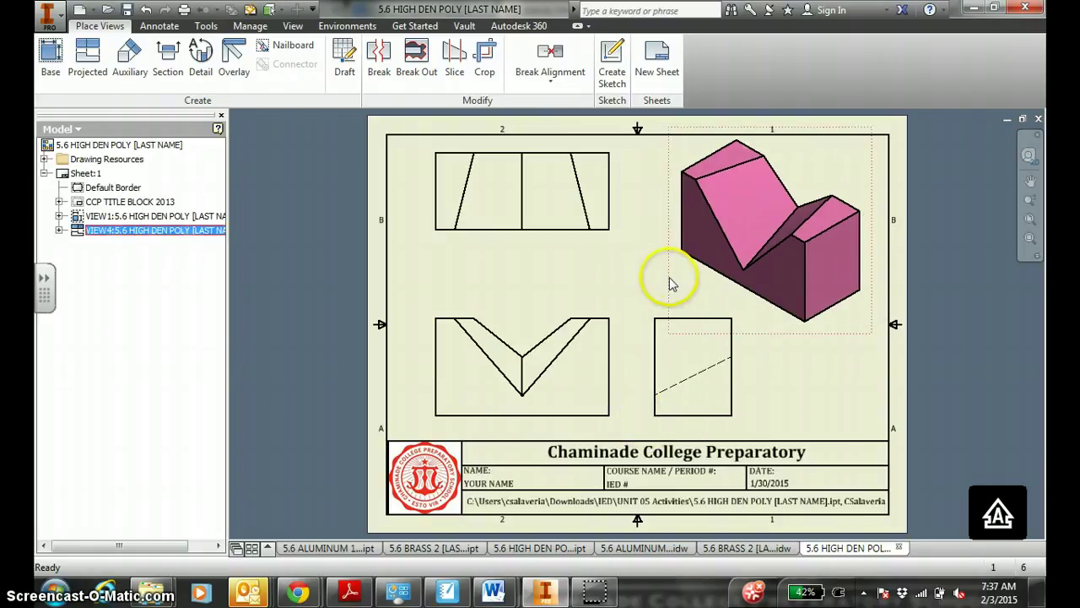
{"action": "left_click", "coordinate": [417, 290]}
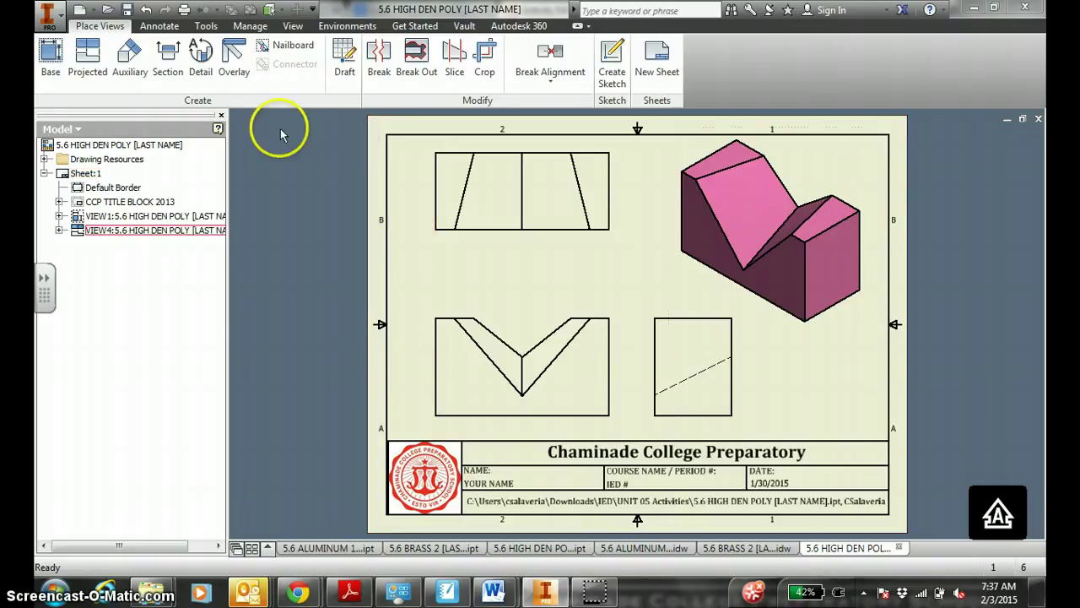
- Dimension the overall width of the front view and the depth of the right view, placing both dimensions below the views
{"action": "left_click", "coordinate": [159, 25]}
{"action": "left_click", "coordinate": [74, 71]}
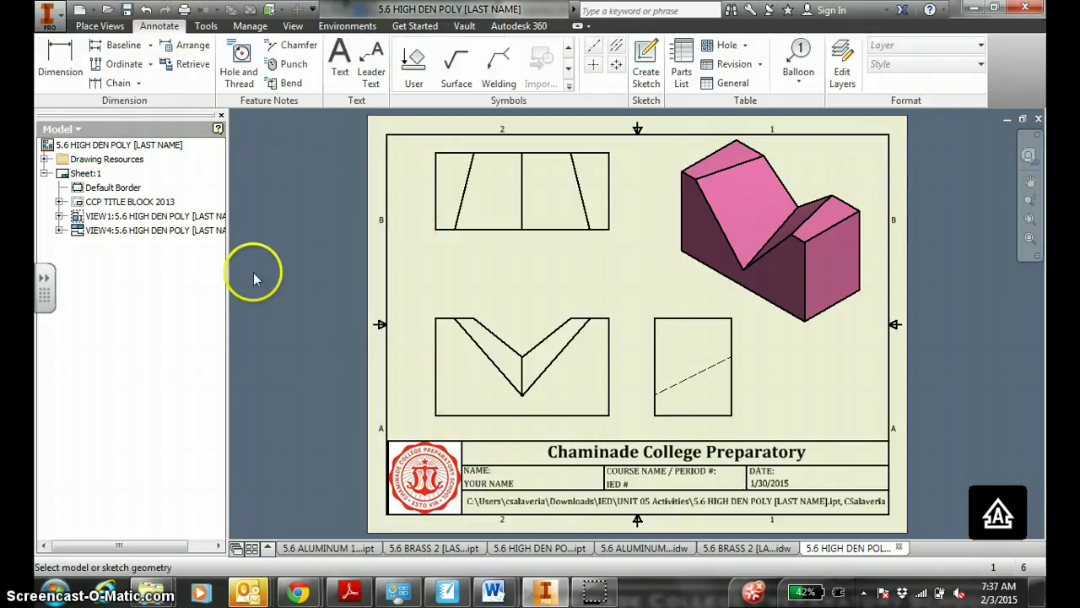
{"action": "left_click", "coordinate": [437, 413]}
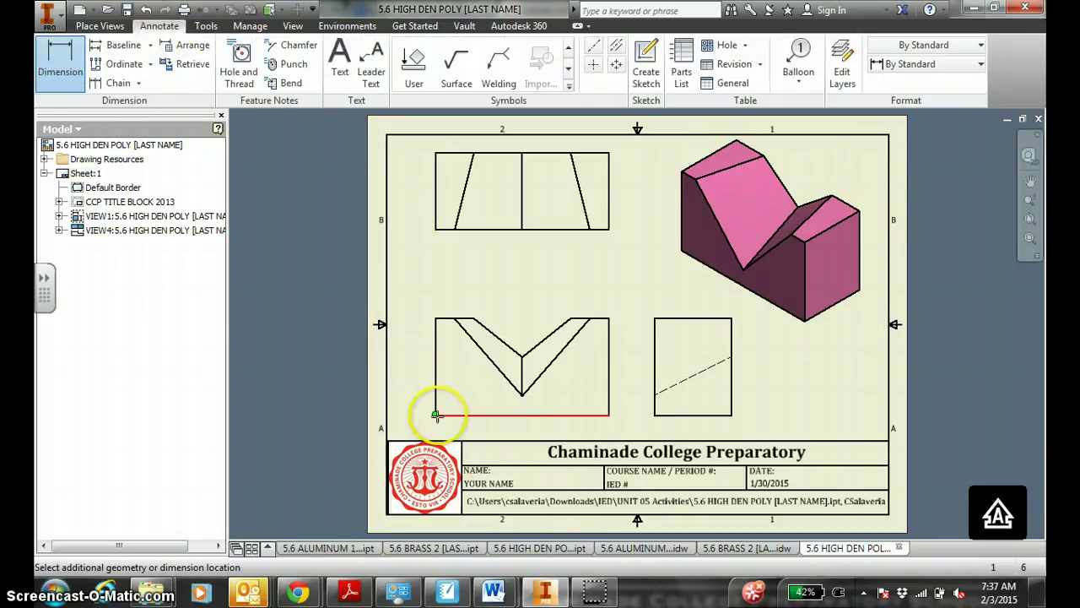
{"action": "left_click", "coordinate": [612, 433]}
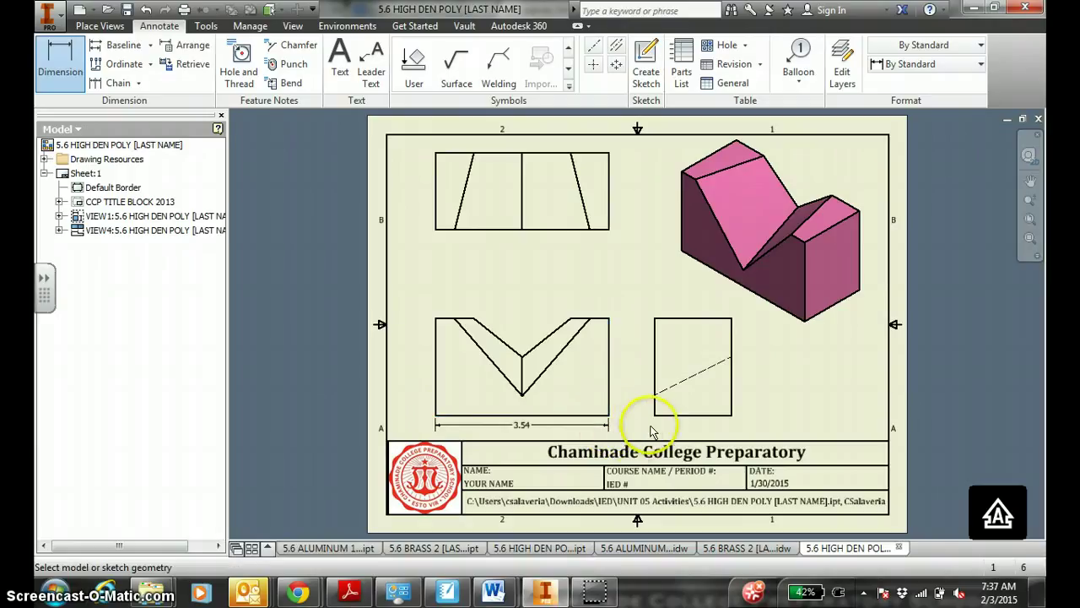
{"action": "left_click", "coordinate": [658, 415]}
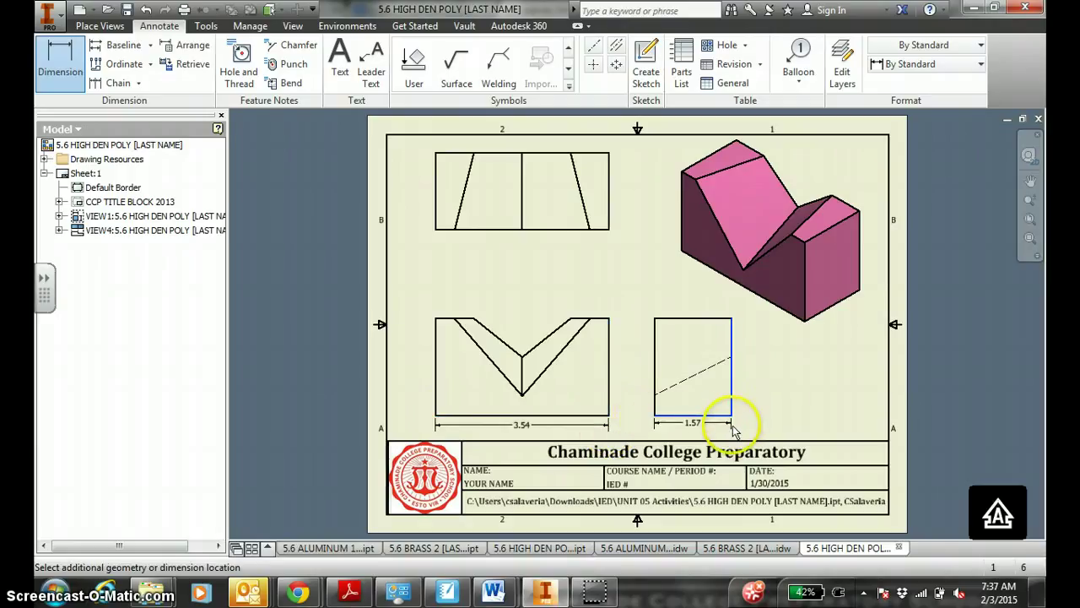
{"action": "left_click", "coordinate": [740, 426]}
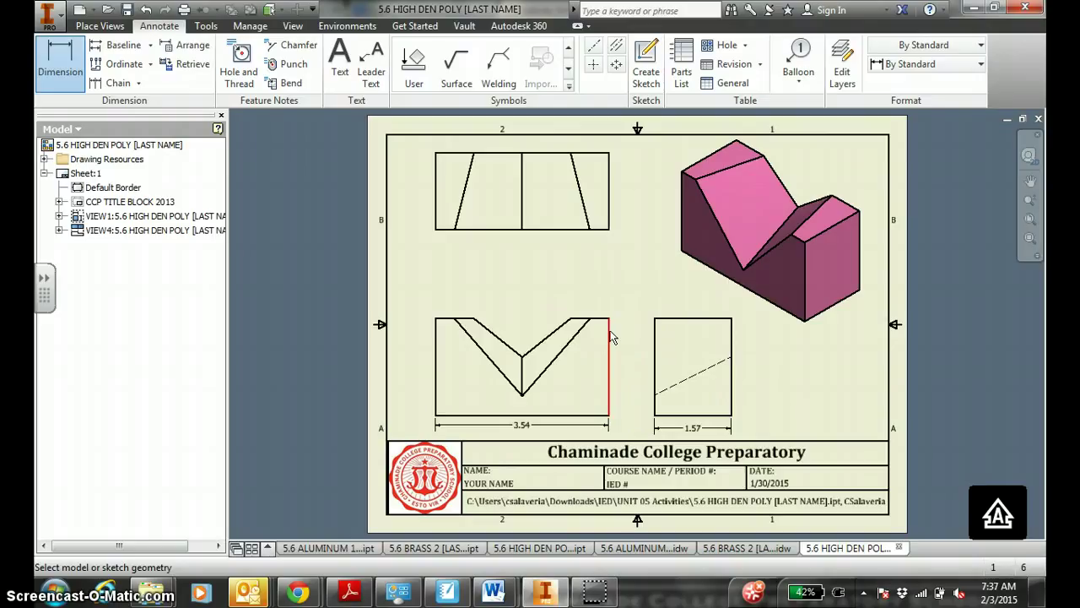
- Dimension the right view's overall height and the height of the hidden line's upper end, placing both beside the view
{"action": "left_click", "coordinate": [731, 325]}
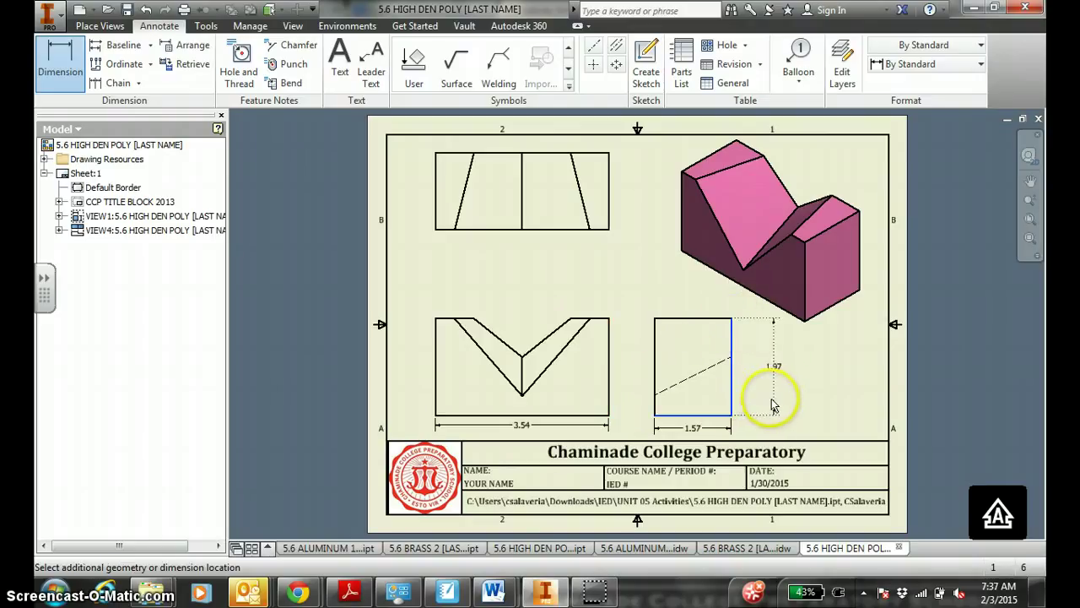
{"action": "left_click", "coordinate": [766, 395]}
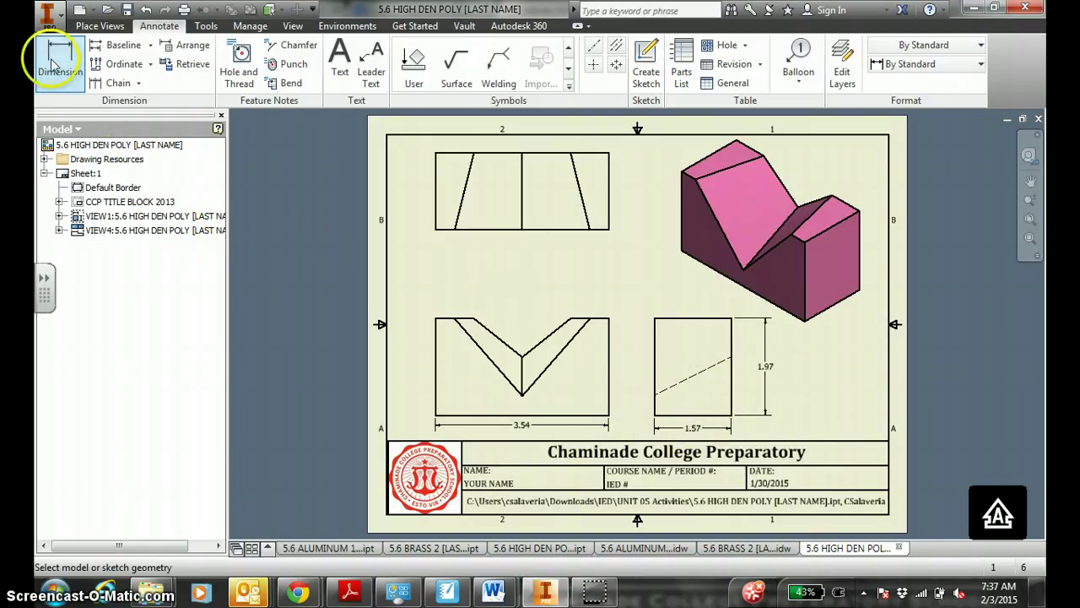
{"action": "left_click", "coordinate": [731, 361]}
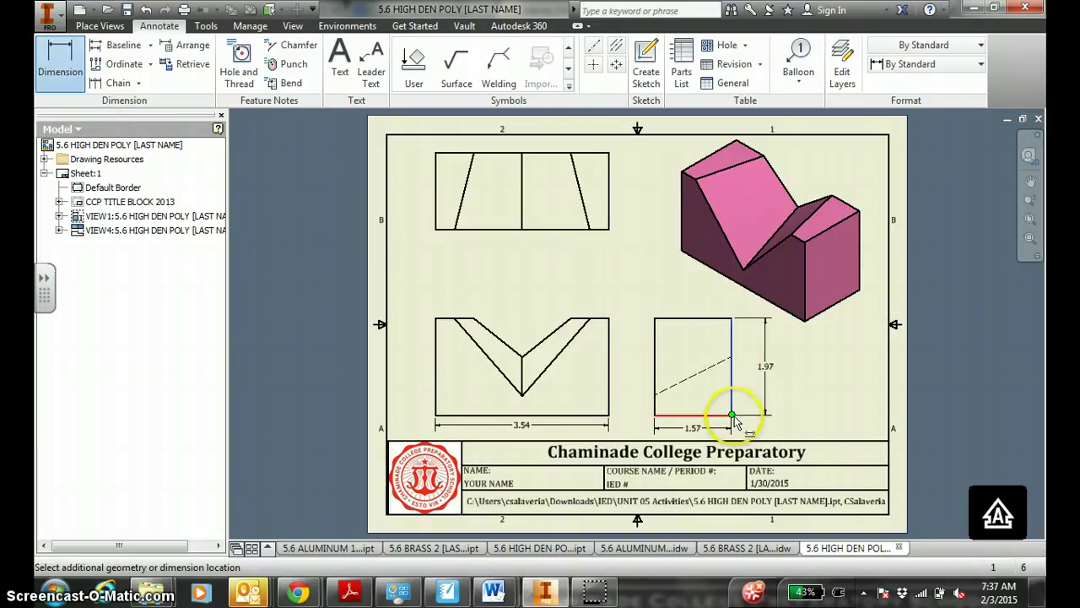
{"action": "left_click", "coordinate": [733, 416]}
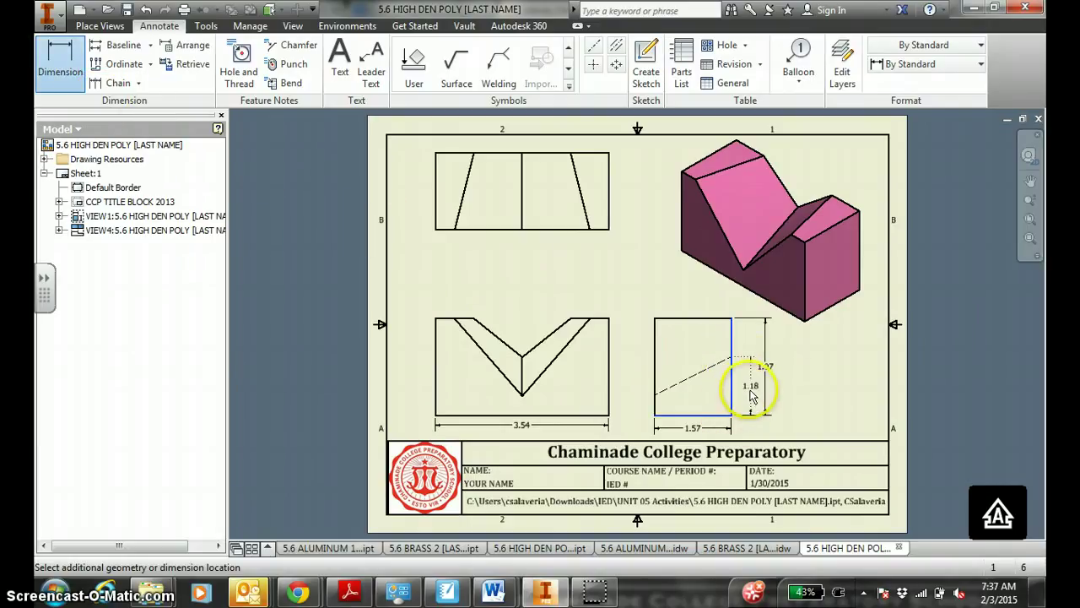
- Dimension the height of the hidden line's lower end above the base, on the left side of the right view
{"action": "left_click", "coordinate": [656, 412]}
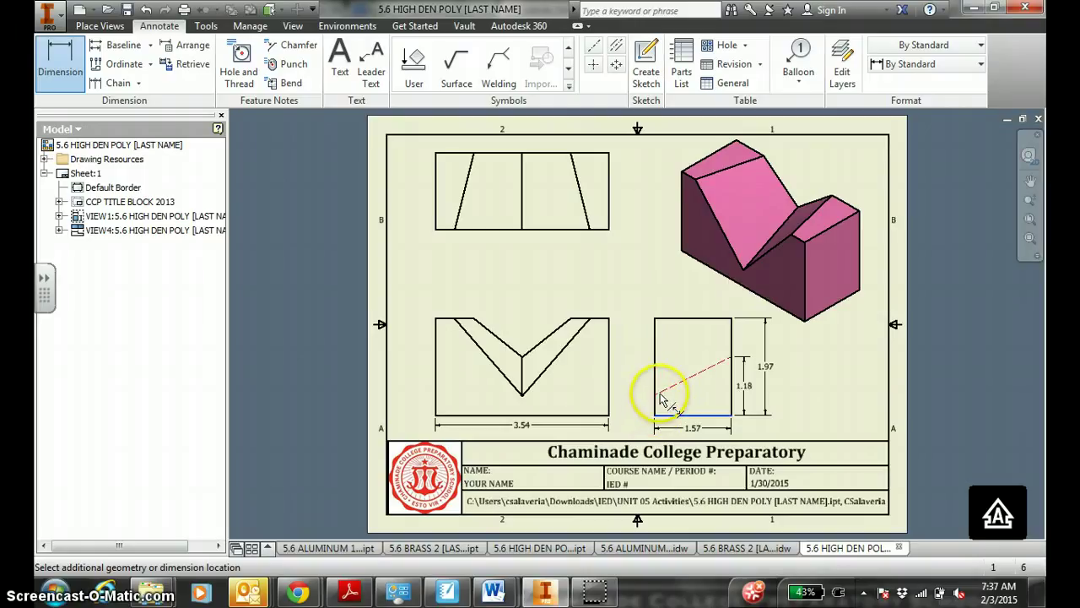
{"action": "left_click", "coordinate": [655, 396]}
{"action": "left_click", "coordinate": [642, 398]}
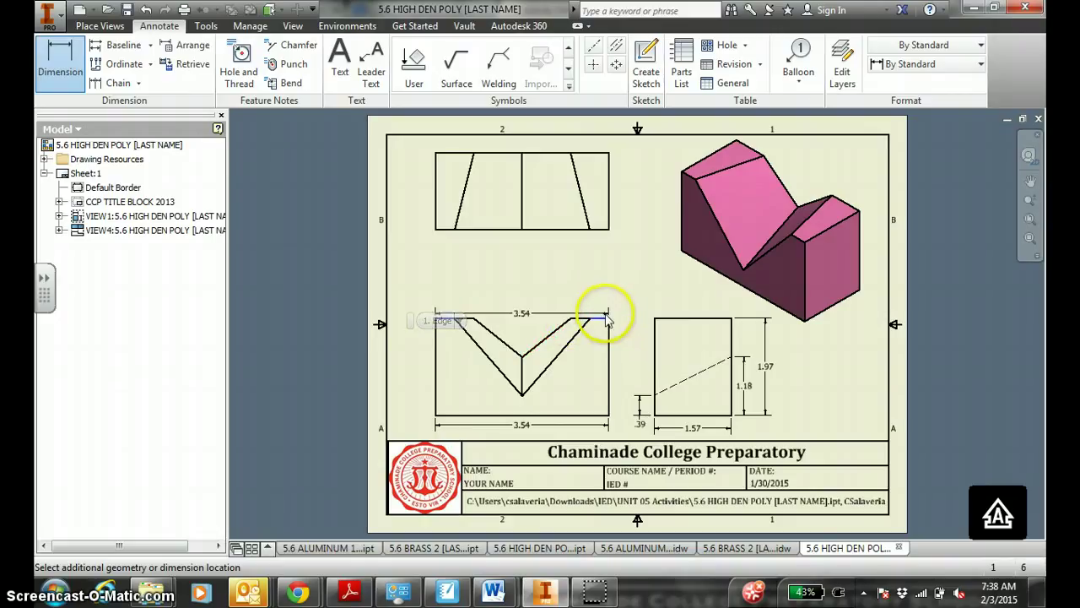
{"action": "left_click", "coordinate": [50, 64]}
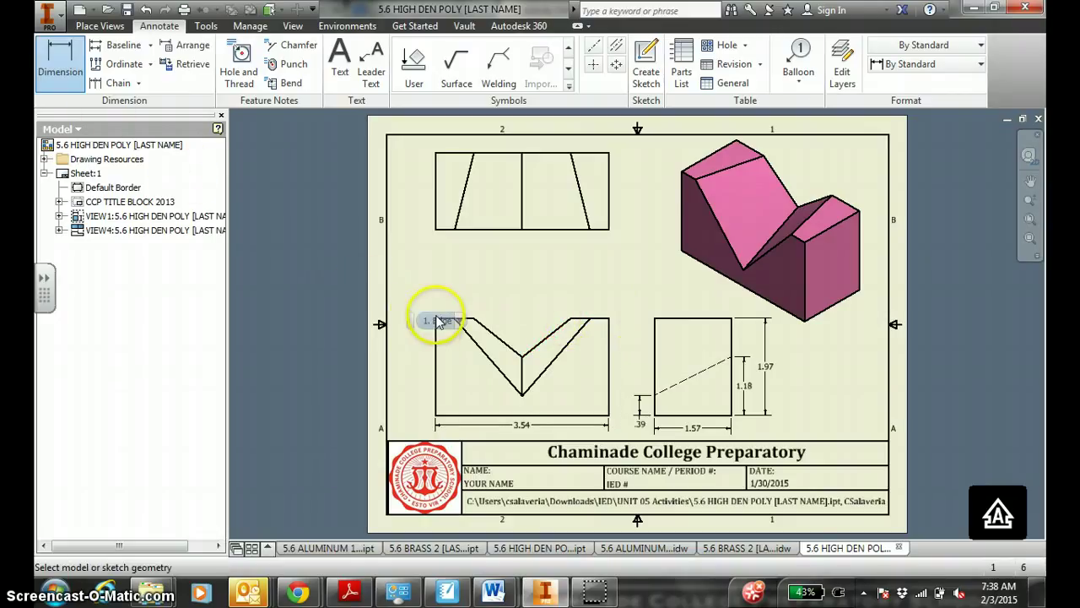
{"action": "key", "text": "Escape"}
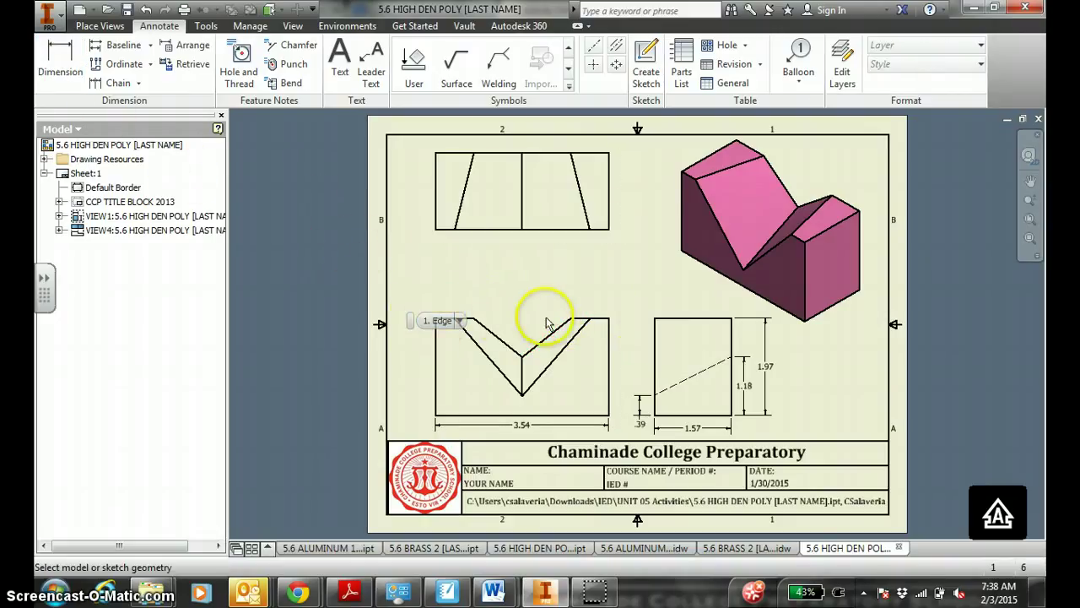
{"action": "key", "text": "d"}
{"action": "left_click", "coordinate": [591, 318]}
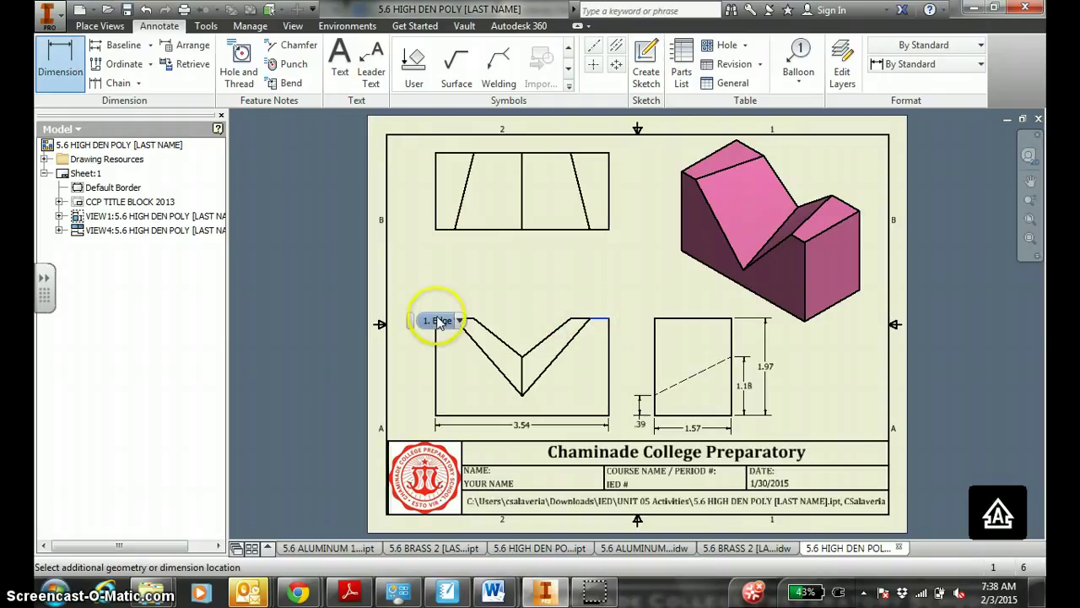
{"action": "key", "text": "Escape"}
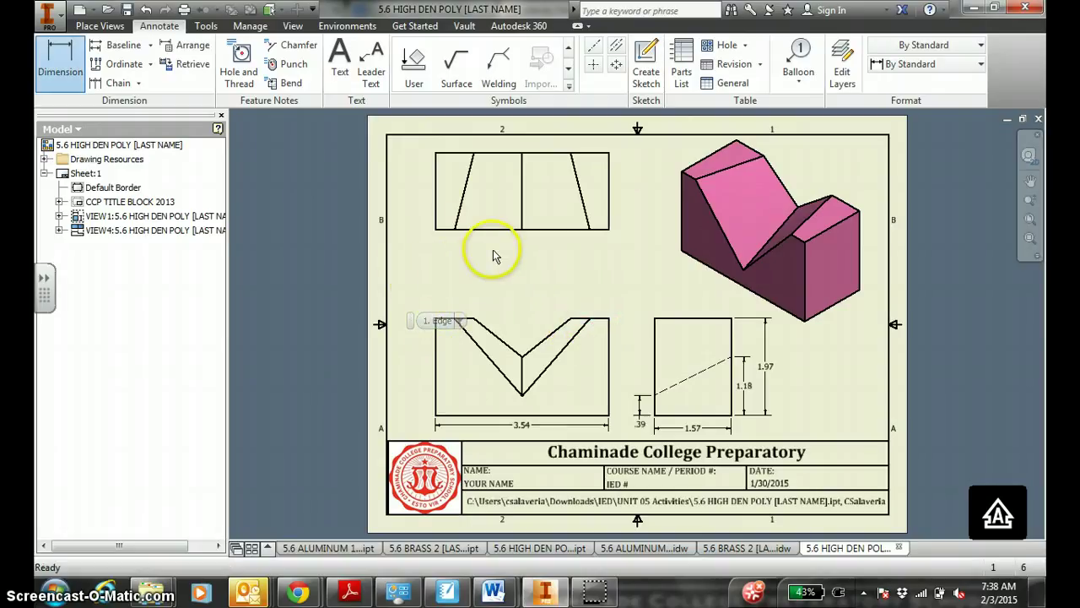
- Dimension from the front view's left edge to the front and rear notch corners on its right side, stacking both above the view
{"action": "left_click", "coordinate": [60, 60]}
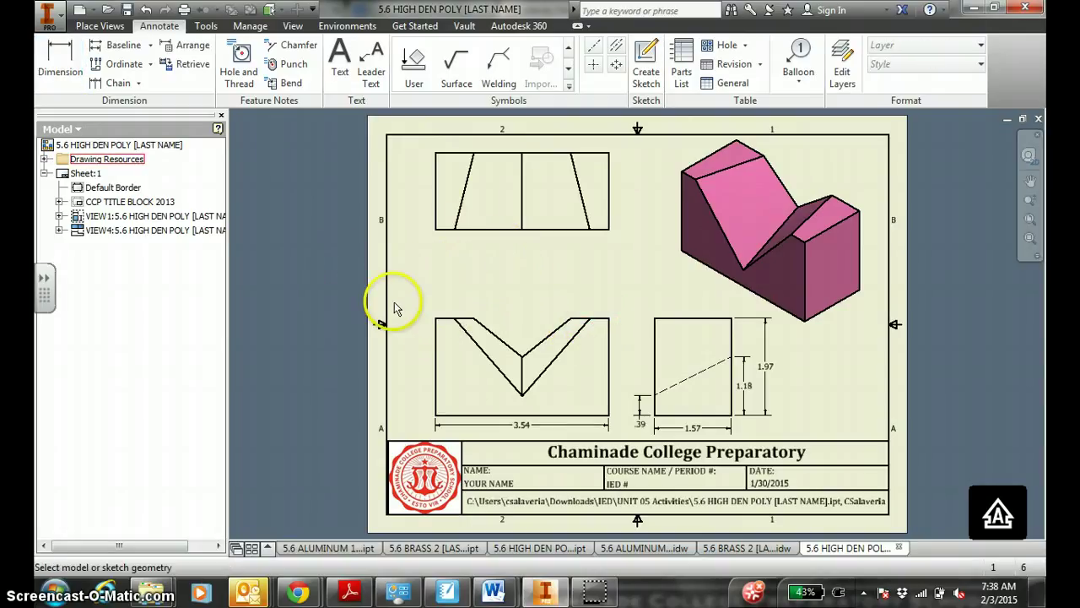
{"action": "left_click", "coordinate": [436, 329]}
{"action": "left_click", "coordinate": [587, 316]}
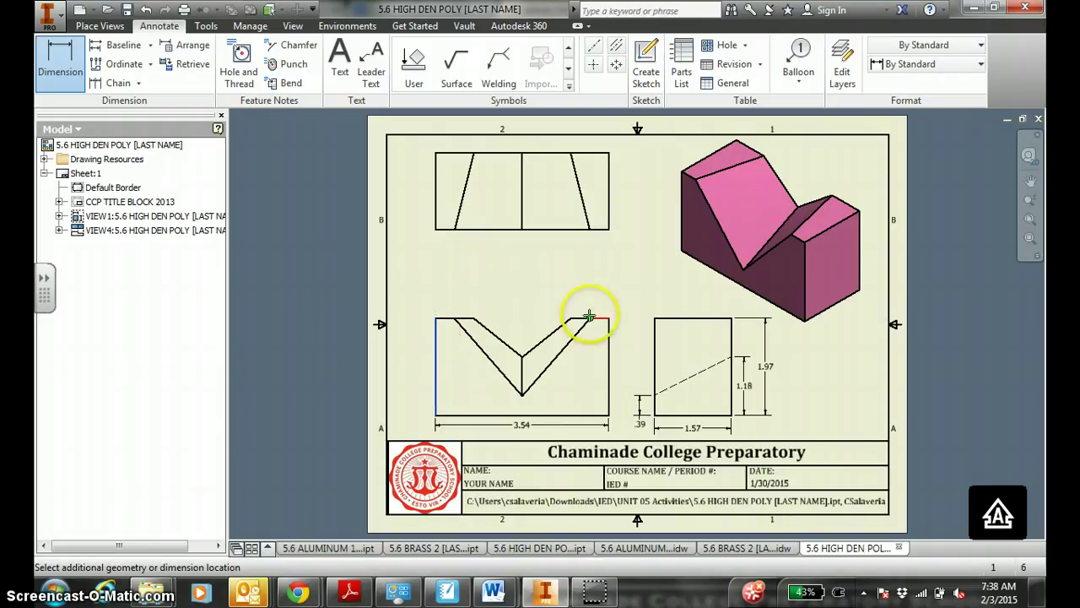
{"action": "left_click", "coordinate": [566, 276]}
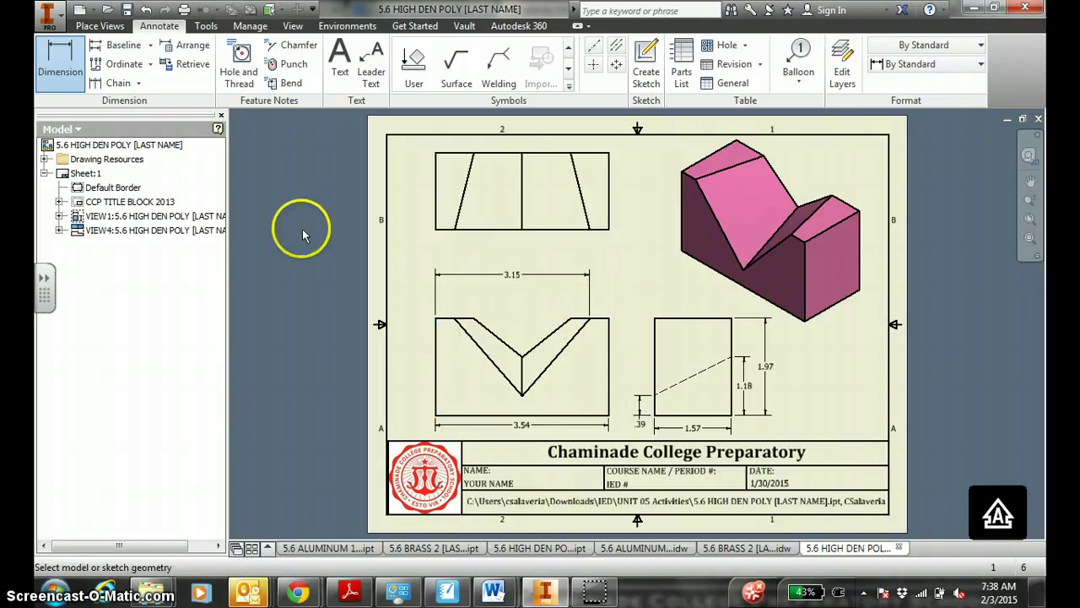
{"action": "left_click", "coordinate": [436, 318]}
{"action": "left_click", "coordinate": [570, 319]}
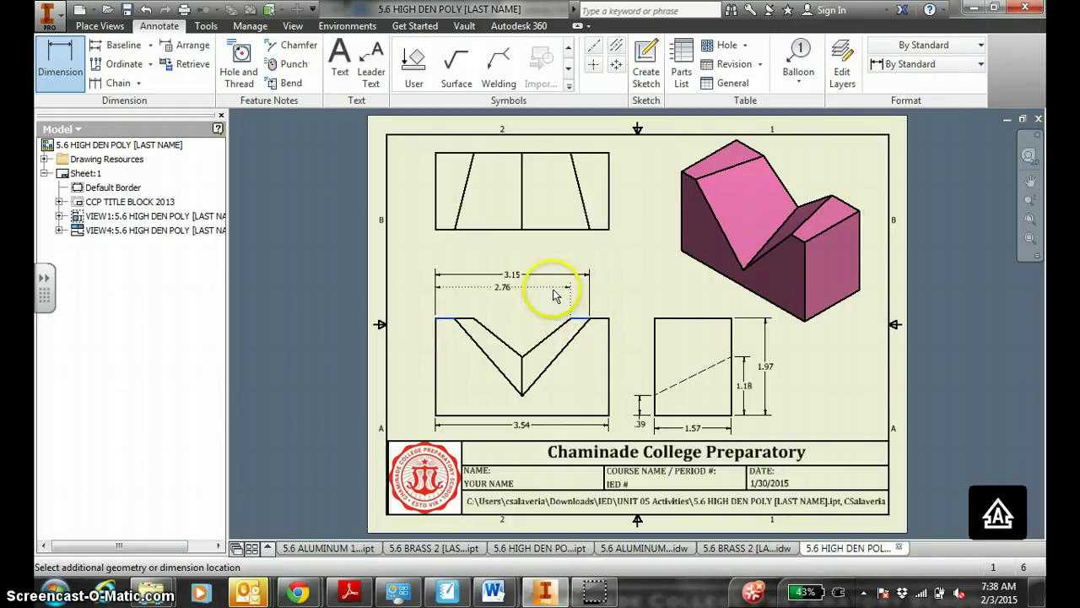
{"action": "left_click", "coordinate": [431, 314]}
{"action": "key", "text": "Return"}
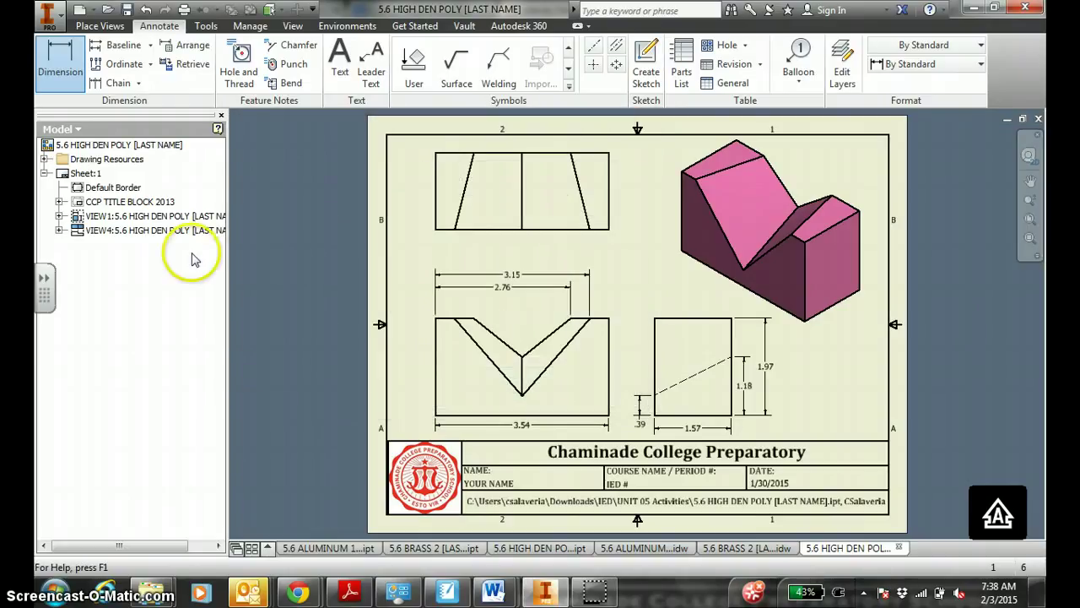
- Dimension from the front view's left edge to the rear notch's left corner, placing it beneath the stacked dimensions
{"action": "left_click", "coordinate": [51, 59]}
{"action": "left_click", "coordinate": [436, 326]}
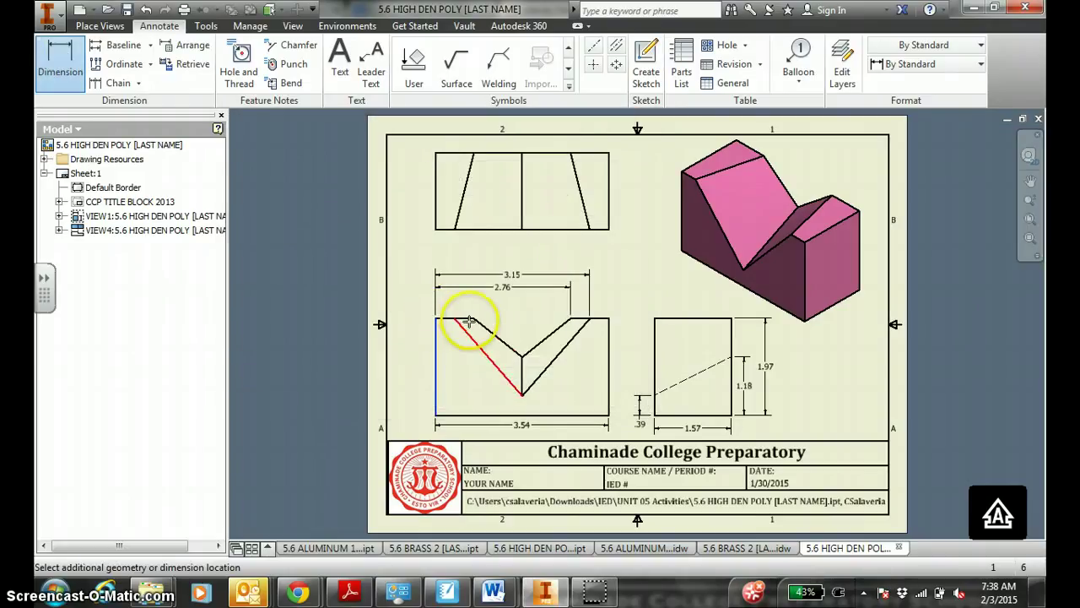
{"action": "left_click", "coordinate": [483, 327]}
{"action": "left_click", "coordinate": [472, 300]}
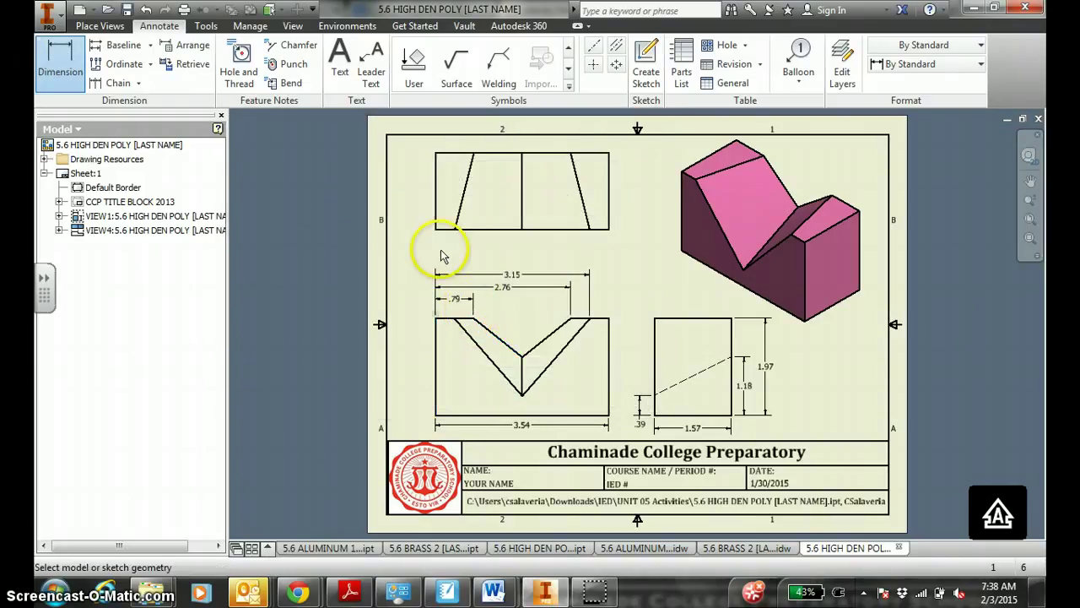
- Dimension the short lower edge segment left of the slanted notch line in the top view, placing it below the view
{"action": "left_click", "coordinate": [454, 230]}
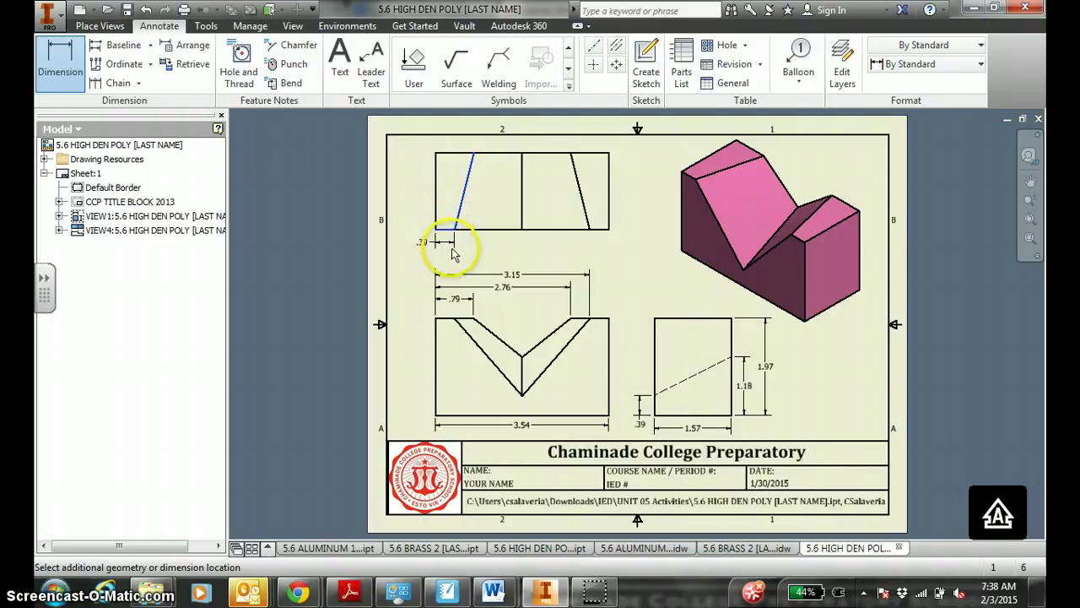
{"action": "left_click", "coordinate": [451, 250]}
{"action": "key", "text": "Escape"}
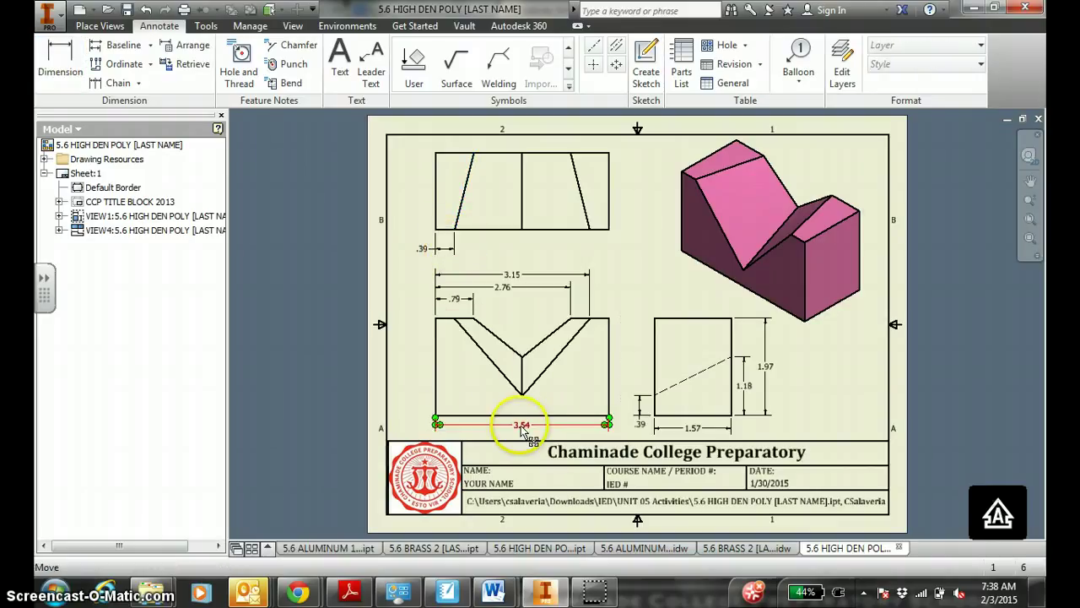
- Save the drawing as 5.6 HIGH DEN POLY [LAST NAME] in UNIT 05 Activities and export it as a PDF with the same name
{"action": "left_click", "coordinate": [126, 11]}
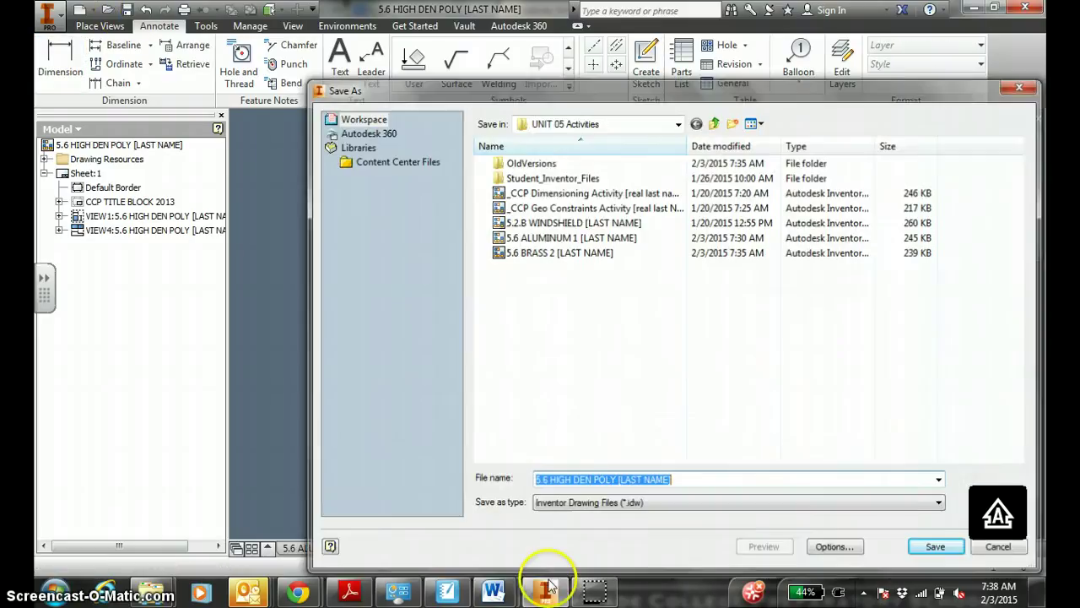
{"action": "left_click", "coordinate": [936, 550]}
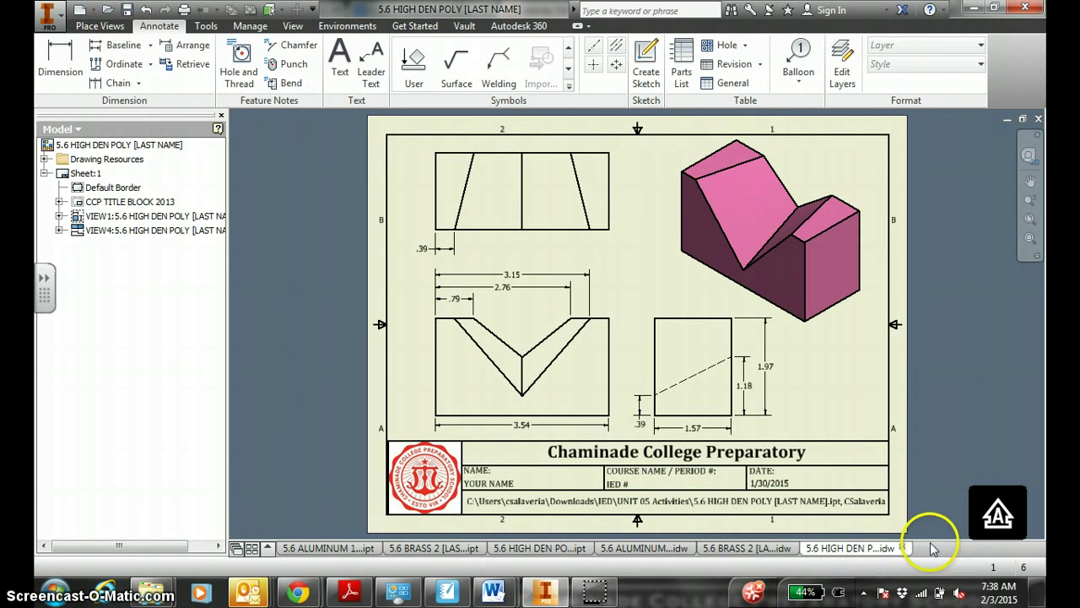
{"action": "left_click", "coordinate": [42, 19]}
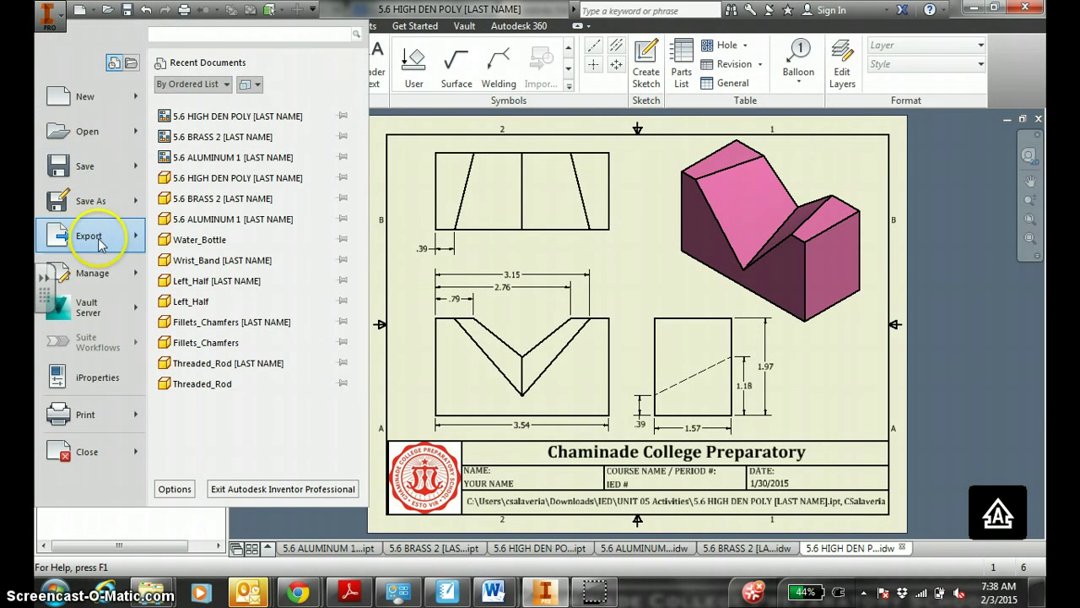
{"action": "mouse_move", "coordinate": [88, 236]}
{"action": "left_click", "coordinate": [241, 155]}
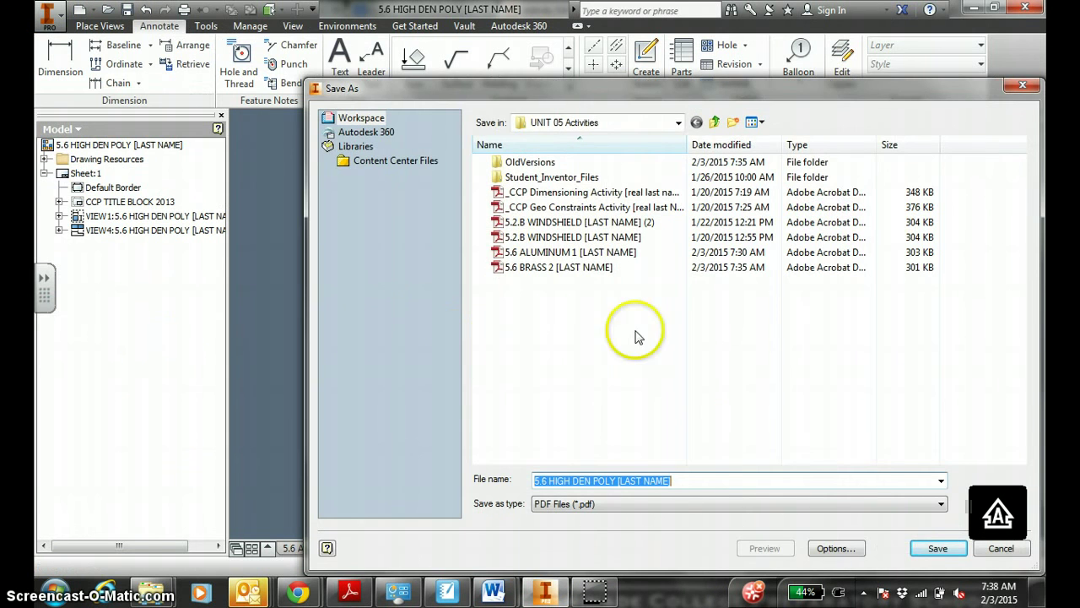
{"action": "left_click", "coordinate": [935, 549]}
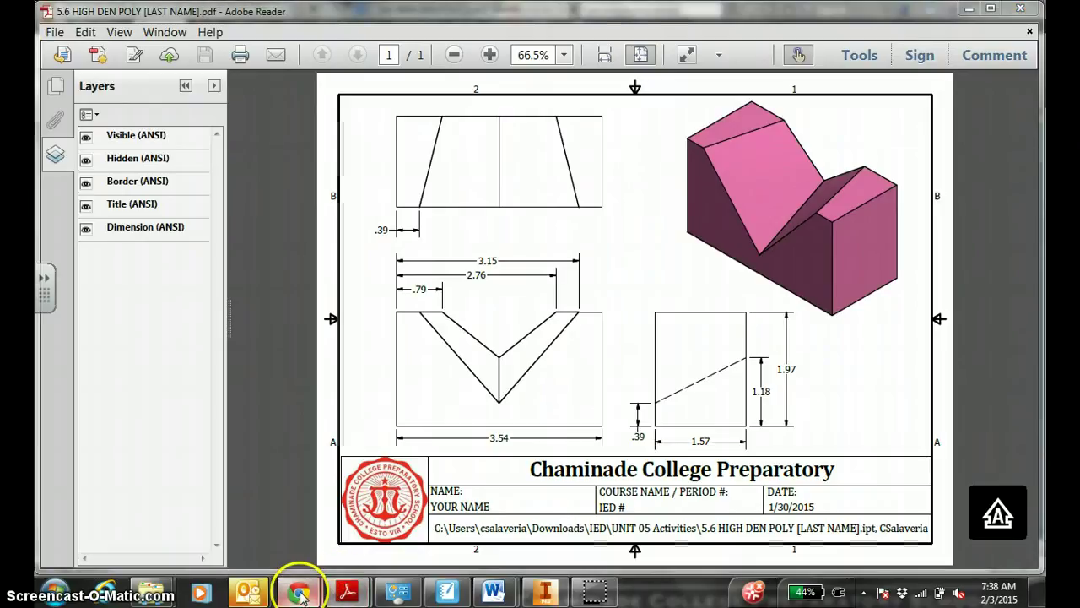
- Switch to the Activity 5.6 page in Chrome, go to the following 5.7 Multi-View Dimensioned Drawings assignment, and review its requirements
{"action": "mouse_move", "coordinate": [297, 591]}
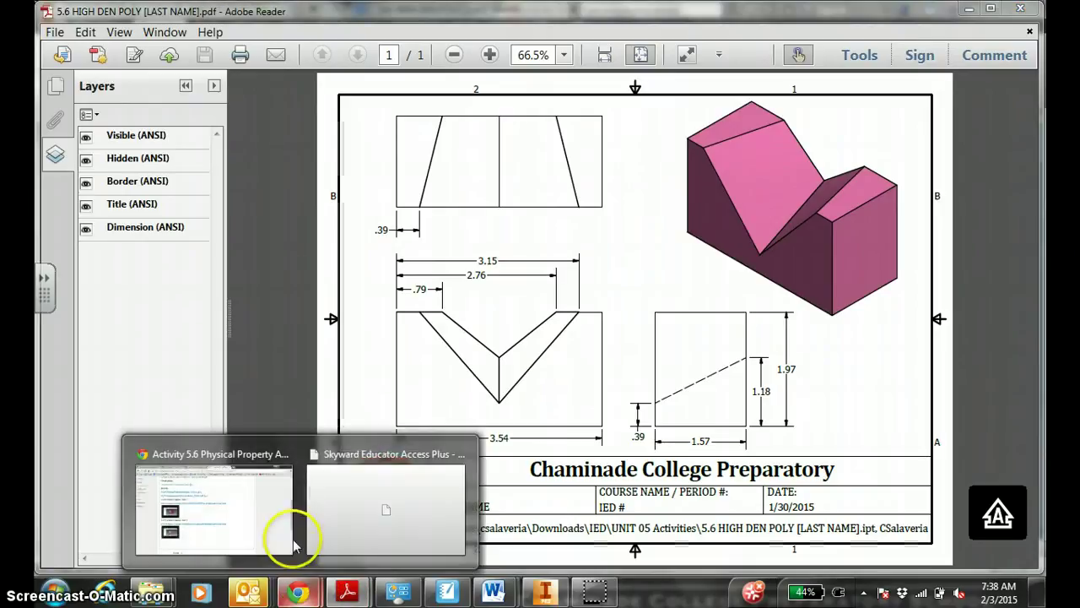
{"action": "left_click", "coordinate": [242, 530]}
{"action": "scroll", "coordinate": [675, 244], "scroll_direction": "down", "scroll_amount": 4}
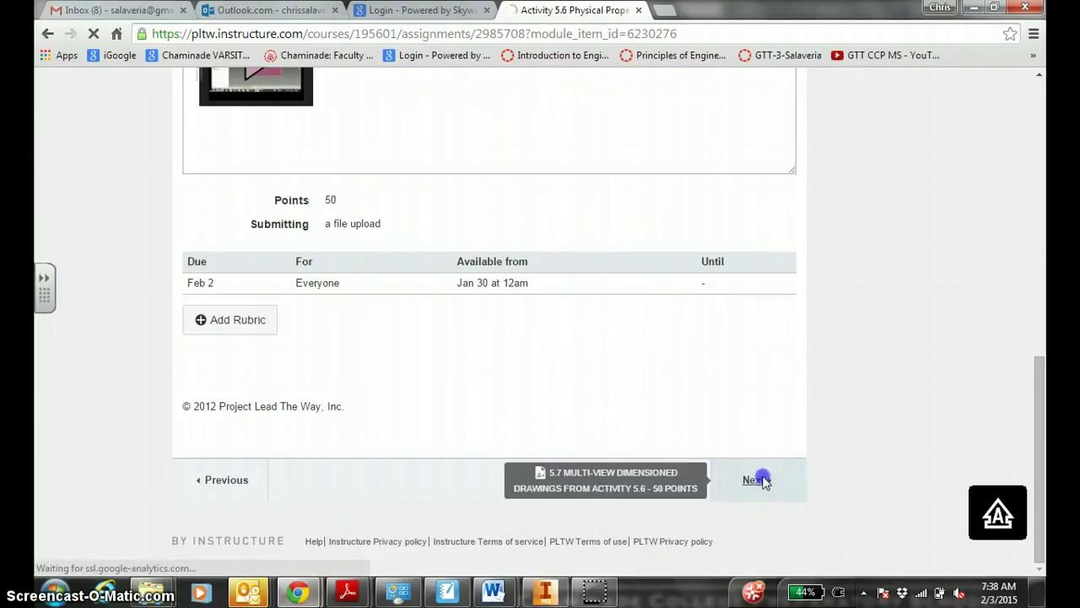
{"action": "left_click", "coordinate": [757, 479]}
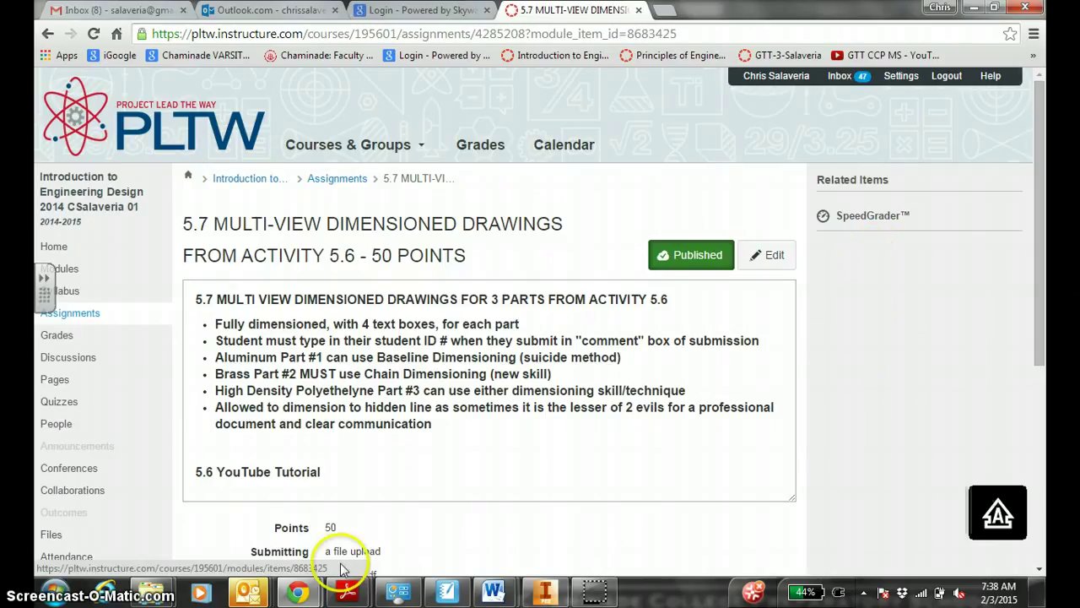
{"action": "scroll", "coordinate": [319, 499], "scroll_direction": "down", "scroll_amount": 2}
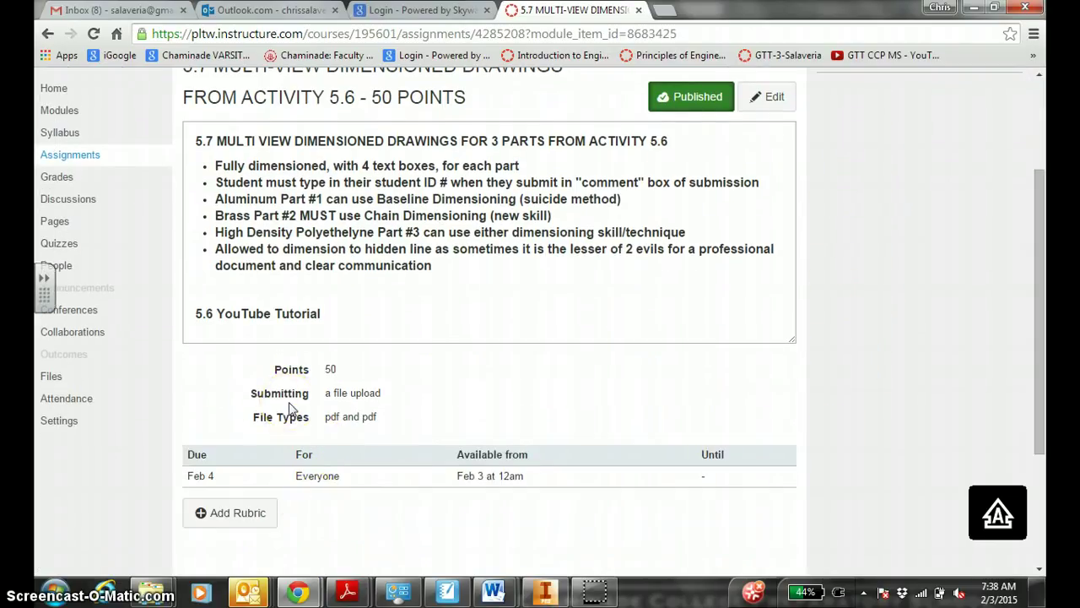
{"action": "scroll", "coordinate": [353, 397], "scroll_direction": "up", "scroll_amount": 1}
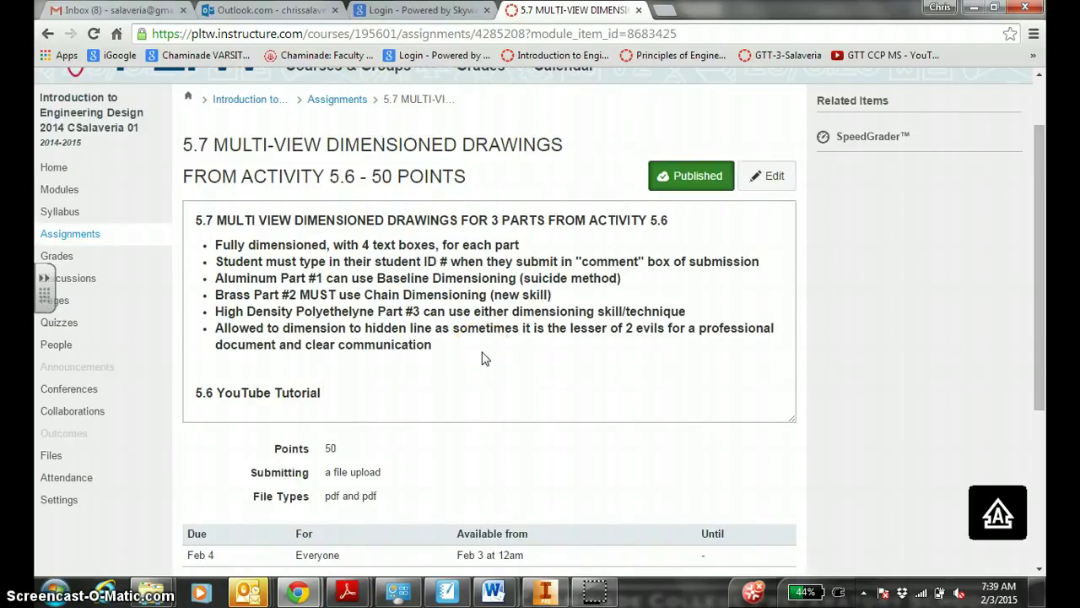
- Open the 5.7 assignment for editing and append "(5 poi" to the bullet about entering the student ID in the comment box
{"action": "left_click", "coordinate": [765, 175]}
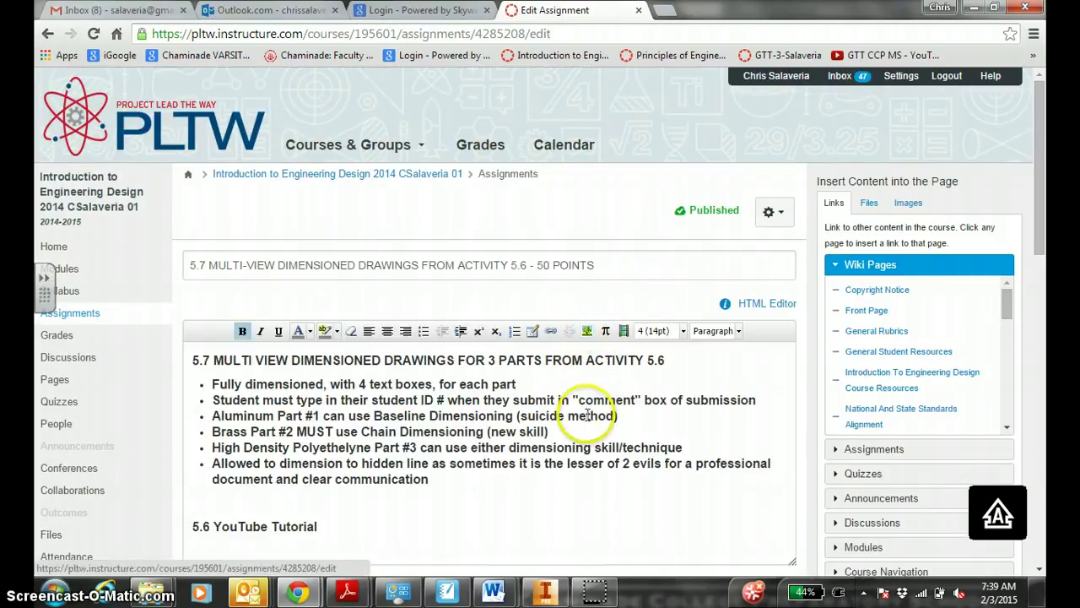
{"action": "left_click", "coordinate": [765, 398]}
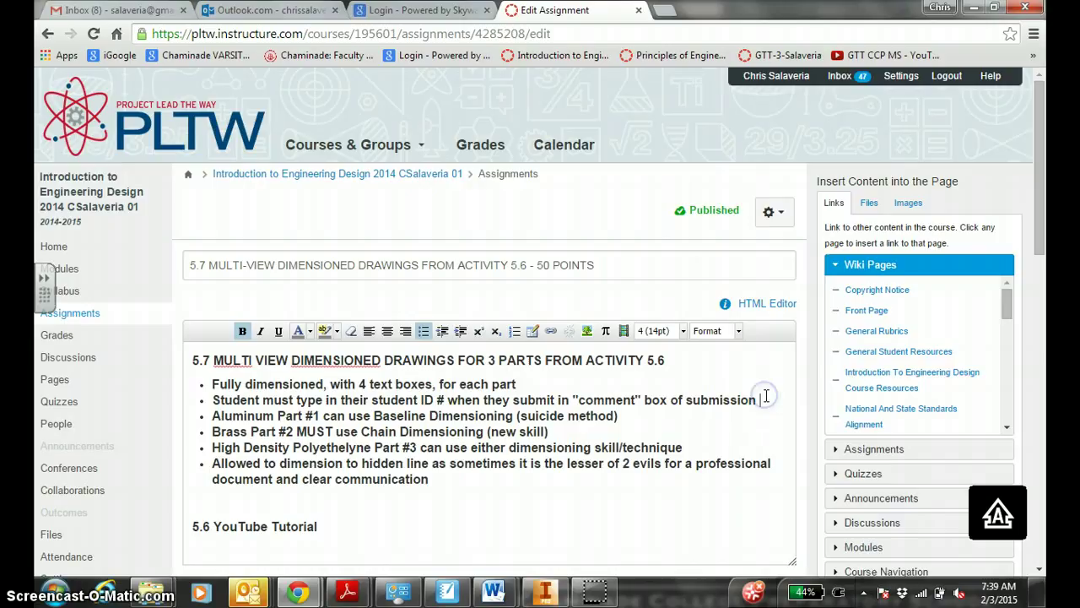
{"action": "type", "text": "(5 poi"}
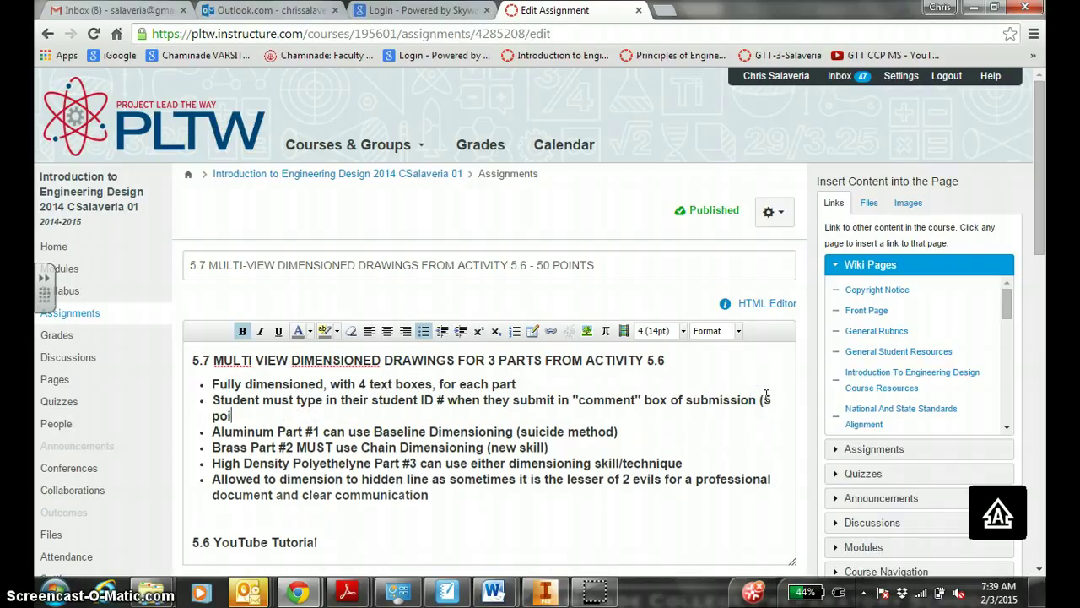